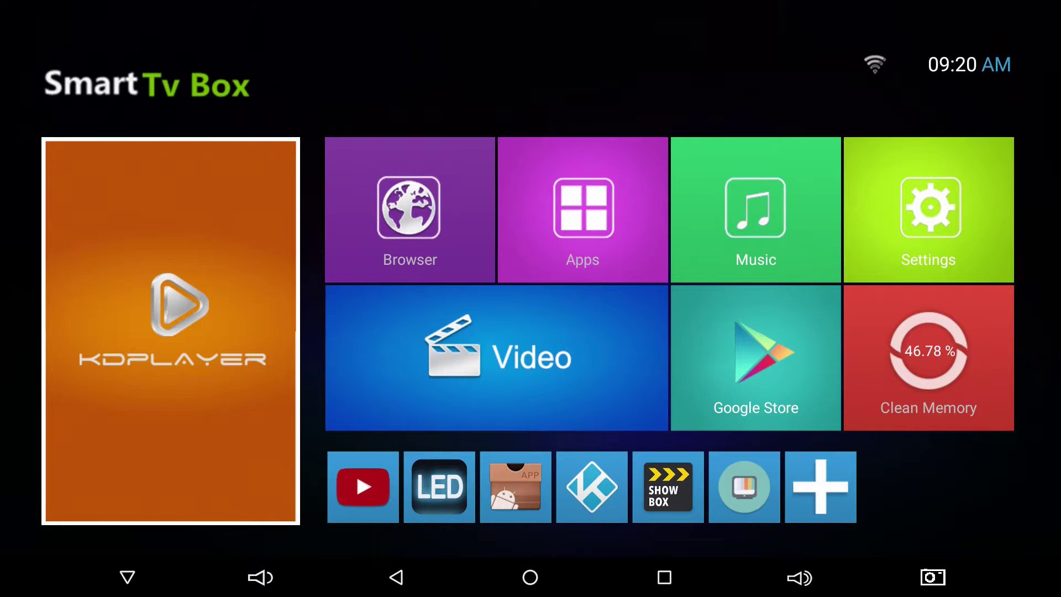
Step: Launch Kodi from the Smart TV Box launcher's app row
{"action": "key", "text": "Right"}
{"action": "key", "text": "Right"}
{"action": "key", "text": "Down"}
{"action": "key", "text": "Down"}
{"action": "key", "text": "Right"}
{"action": "key", "text": "Return"}
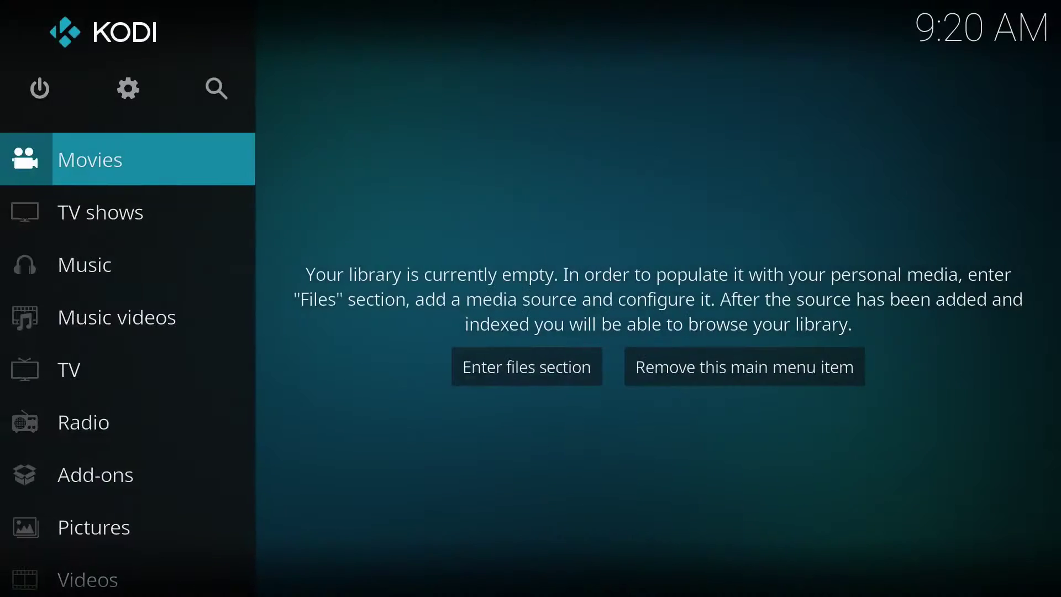
Step: Browse the Kodi home menu's Add-ons and Movies sections
{"action": "key", "text": "Down"}
{"action": "key", "text": "Down"}
{"action": "key", "text": "Down"}
{"action": "key", "text": "Down"}
{"action": "key", "text": "Down"}
{"action": "key", "text": "Down"}
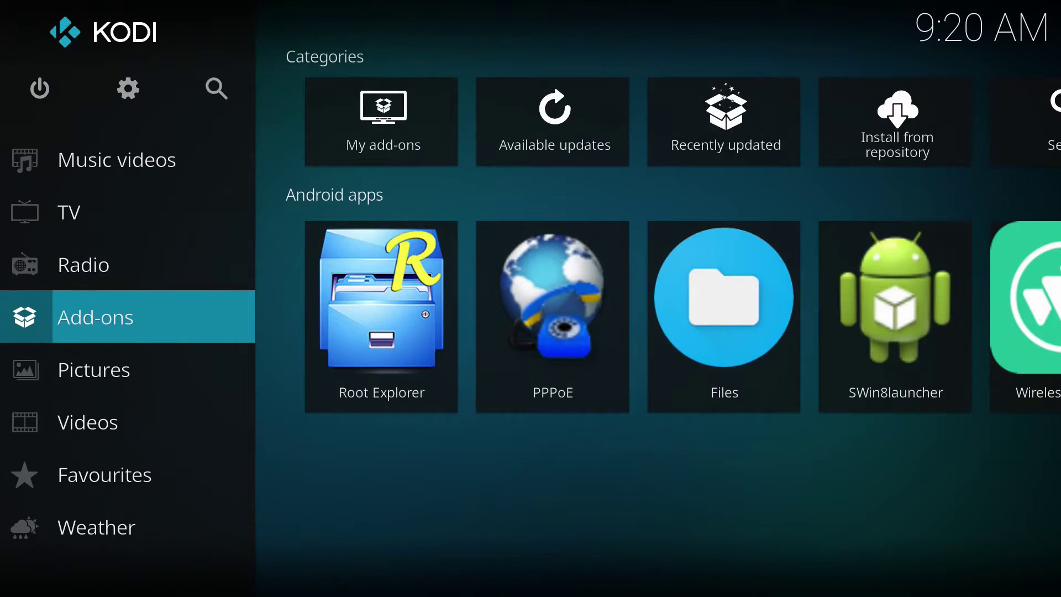
{"action": "key", "text": "Right"}
{"action": "key", "text": "Right"}
{"action": "key", "text": "Right"}
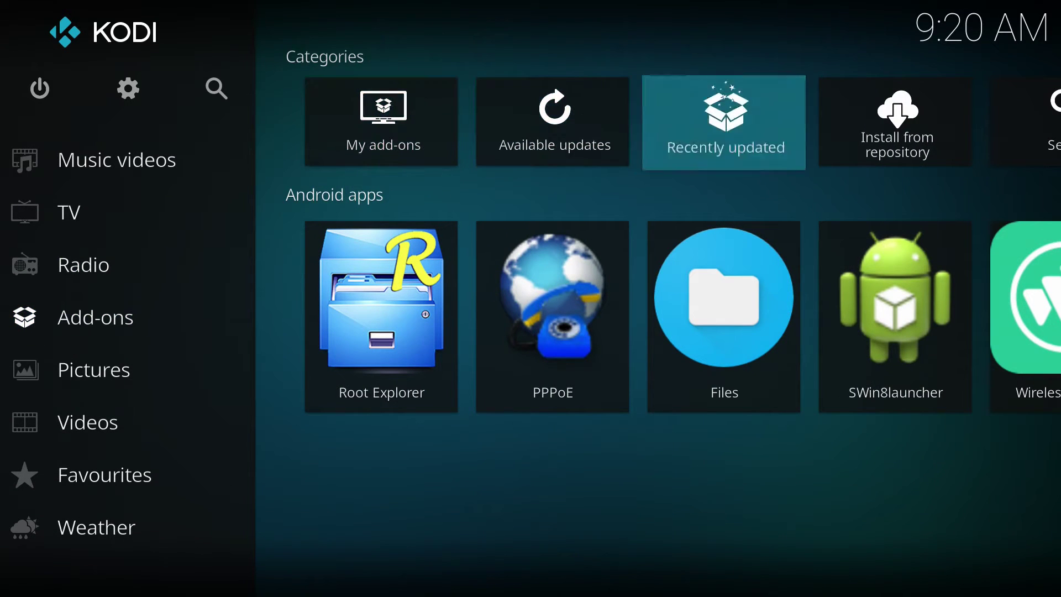
{"action": "key", "text": "Right"}
{"action": "key", "text": "Left"}
{"action": "key", "text": "Left"}
{"action": "key", "text": "Left"}
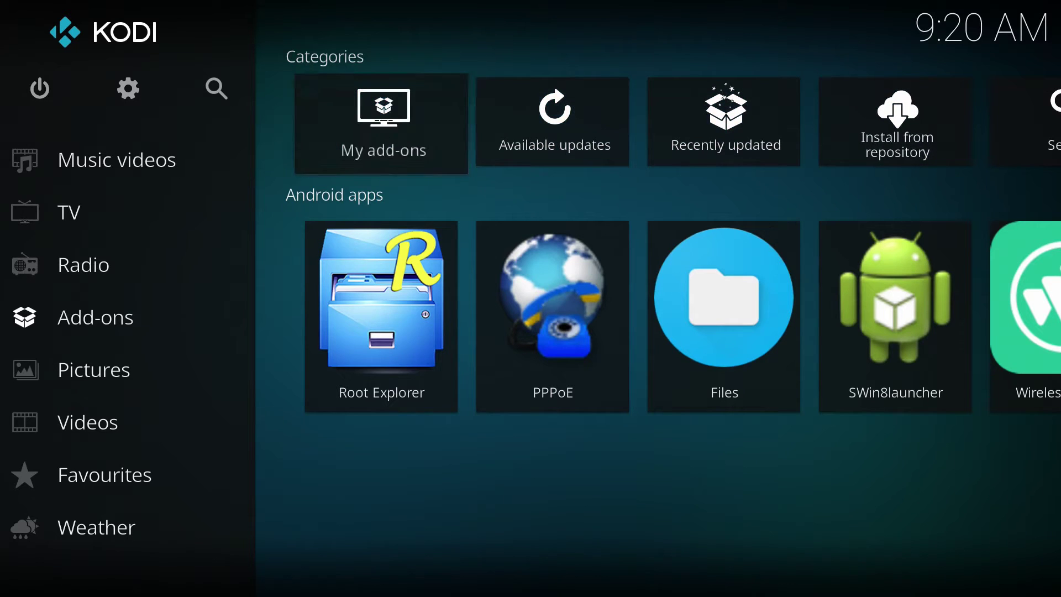
{"action": "key", "text": "Down"}
{"action": "key", "text": "Left"}
{"action": "key", "text": "Up"}
{"action": "key", "text": "Up"}
{"action": "key", "text": "Up"}
{"action": "key", "text": "Up"}
{"action": "key", "text": "Up"}
{"action": "key", "text": "Up"}
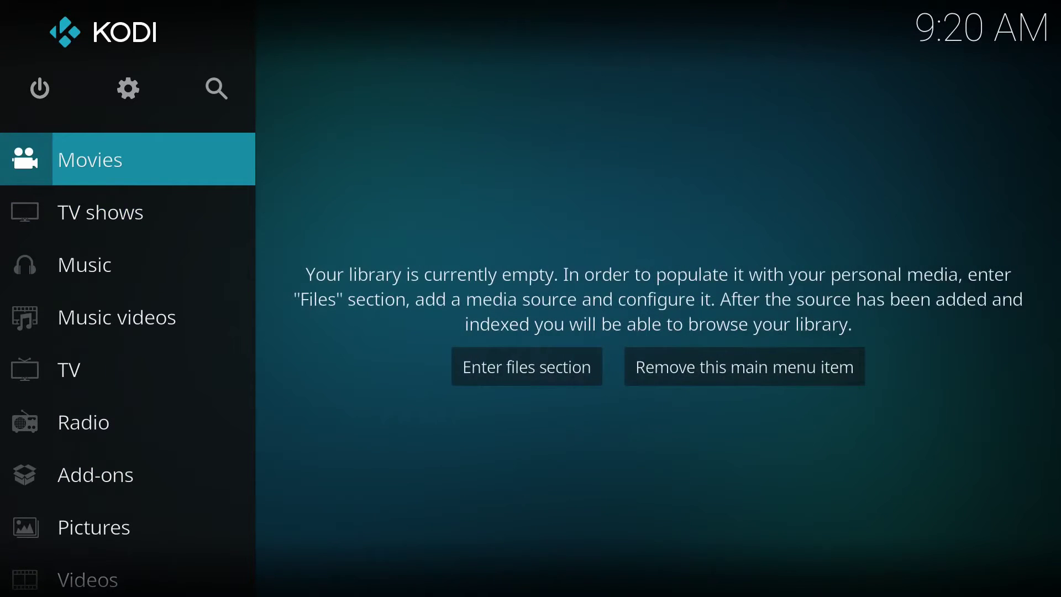
Step: Open the File manager from System settings and start adding a new source
{"action": "key", "text": "Up"}
{"action": "key", "text": "Right"}
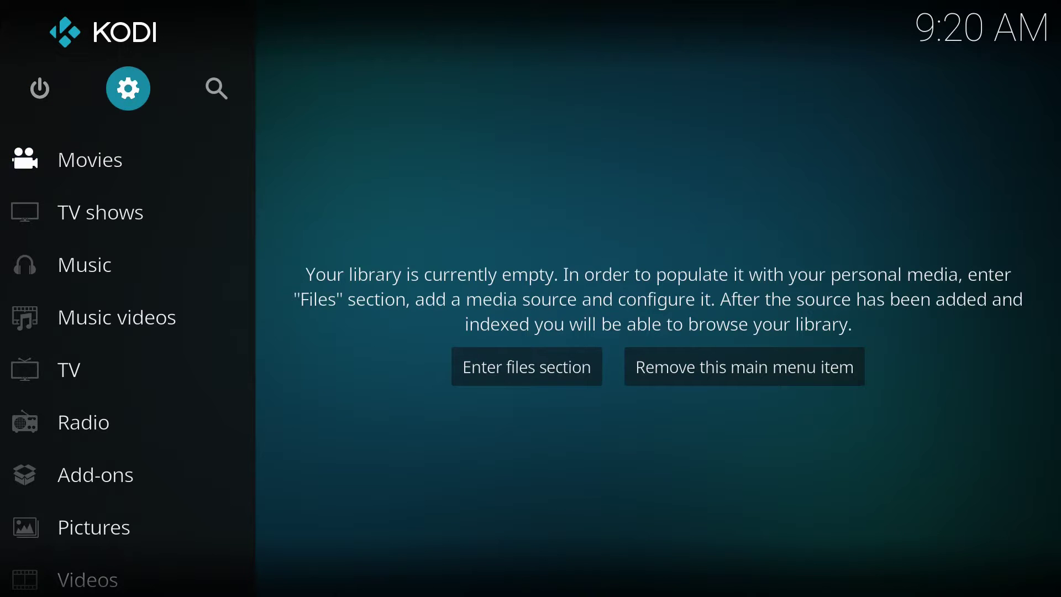
{"action": "key", "text": "Return"}
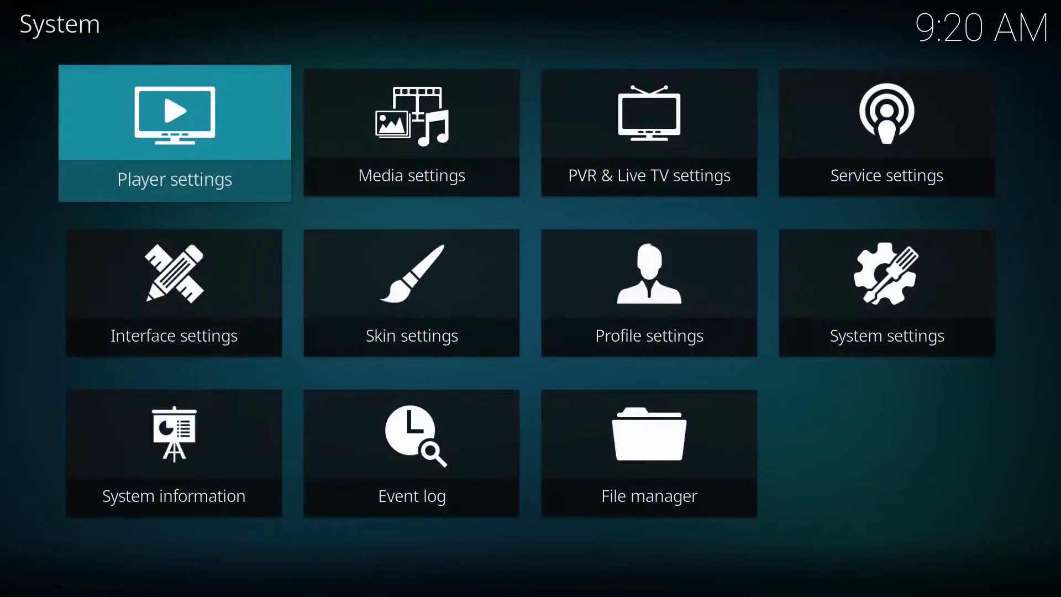
{"action": "key", "text": "Down"}
{"action": "key", "text": "Down"}
{"action": "key", "text": "Right"}
{"action": "key", "text": "Right"}
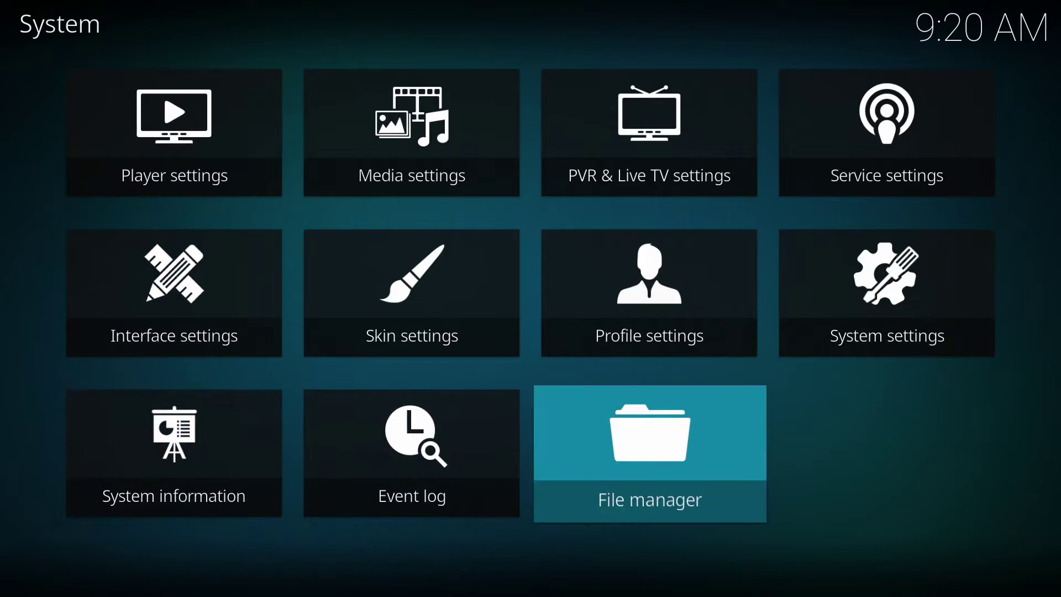
{"action": "key", "text": "Return"}
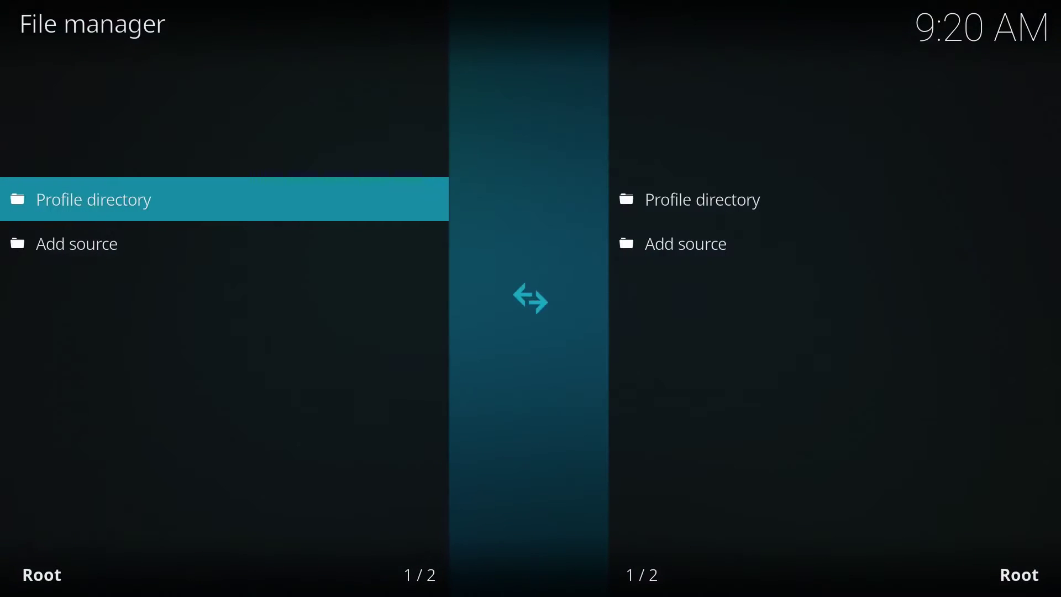
{"action": "key", "text": "Down"}
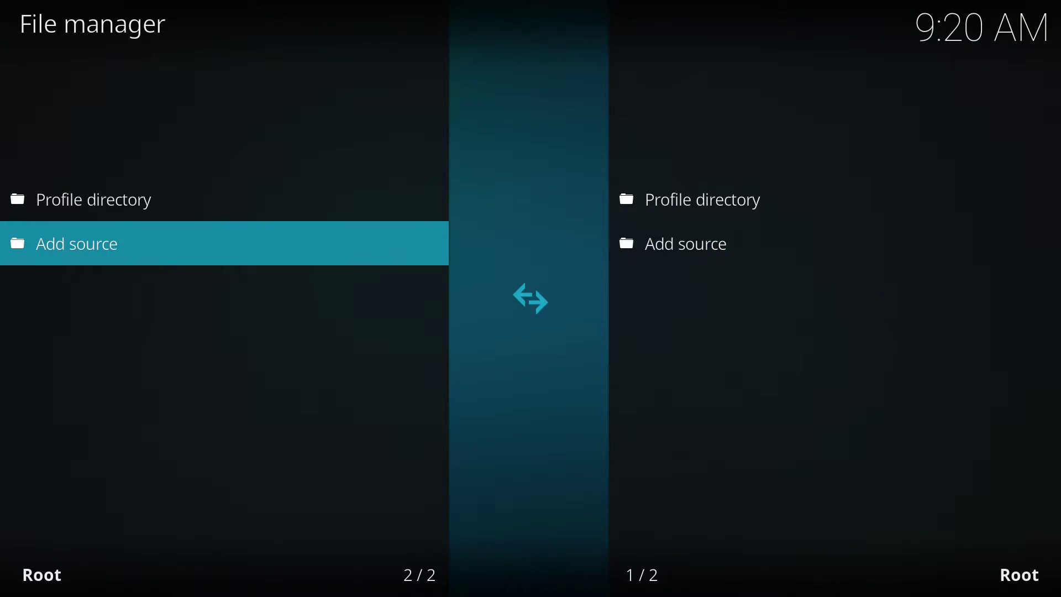
{"action": "key", "text": "Return"}
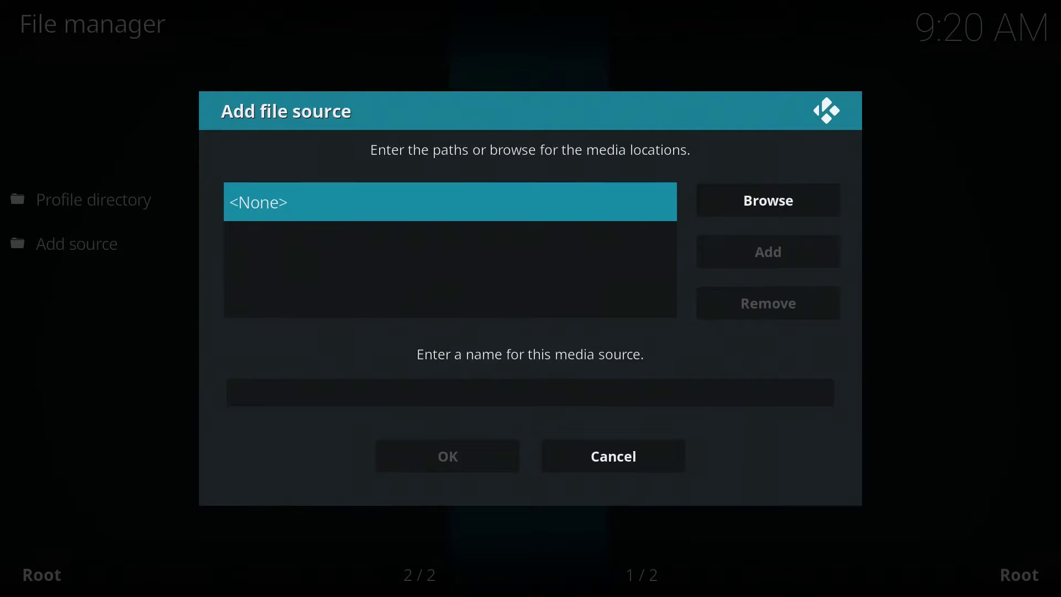
{"action": "key", "text": "Return"}
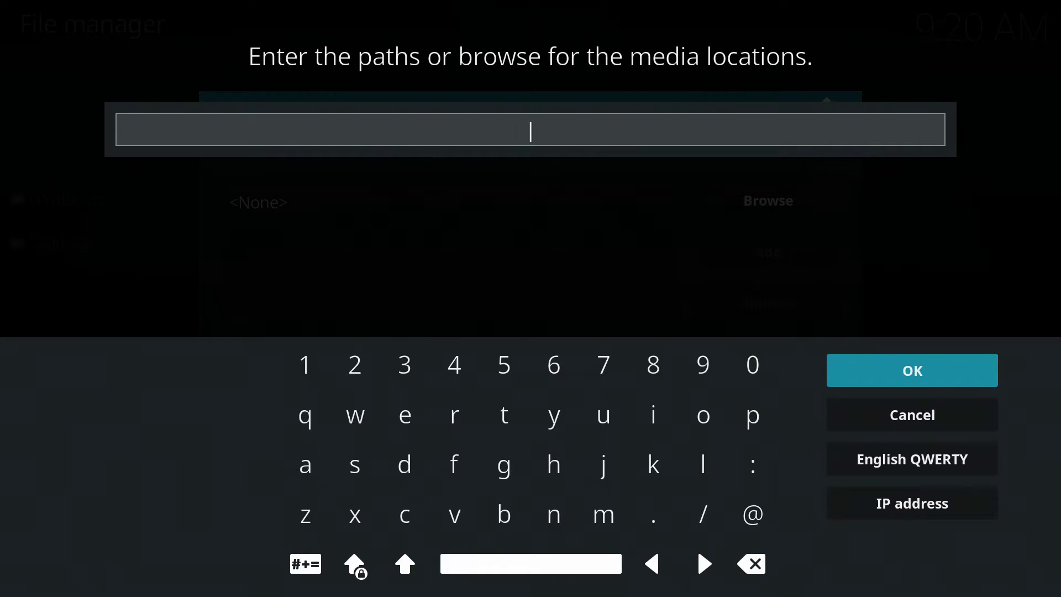
{"action": "type", "text": "http://fus"}
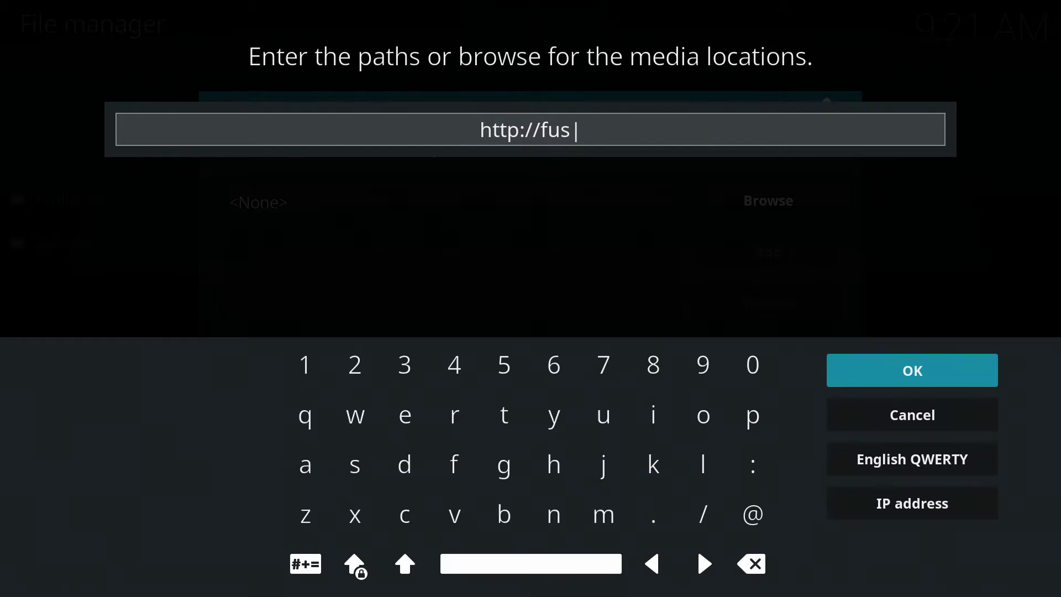
{"action": "type", "text": "ion"}
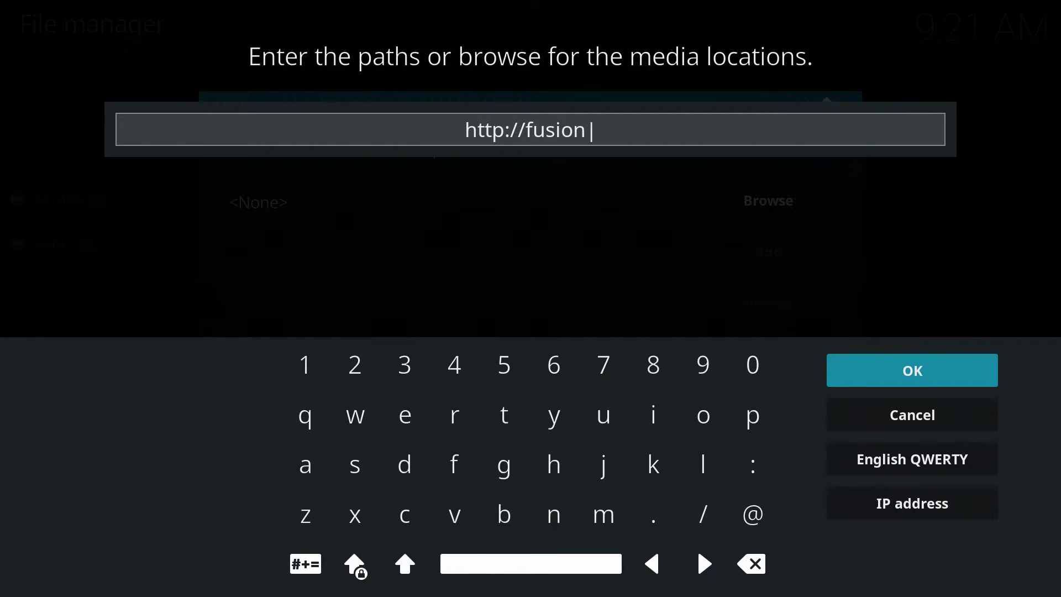
{"action": "type", "text": "."}
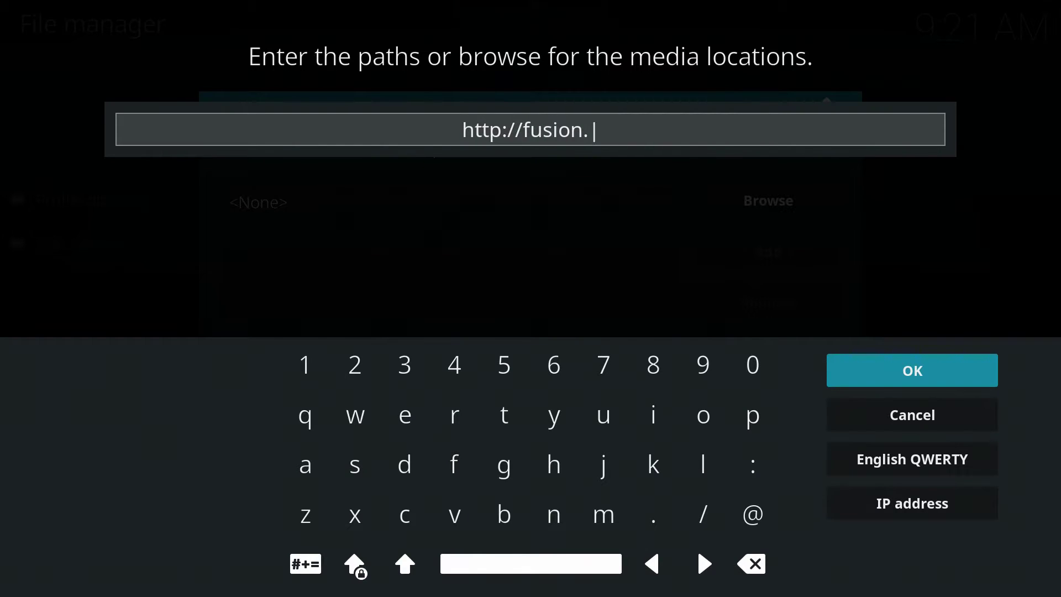
{"action": "type", "text": "tvaddons"}
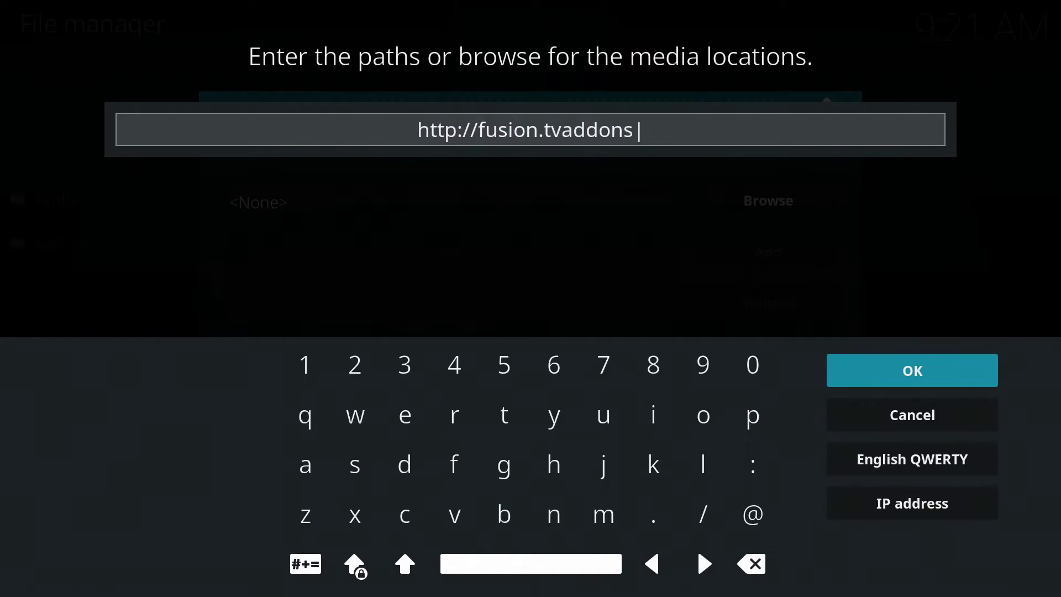
{"action": "type", "text": ".co/"}
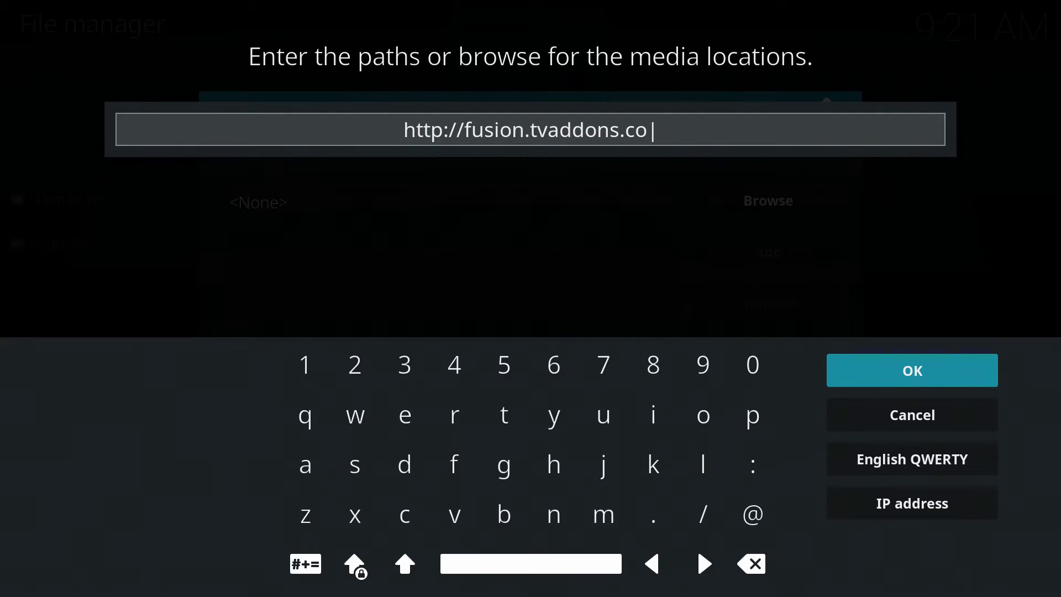
{"action": "key", "text": "Return"}
{"action": "key", "text": "Down"}
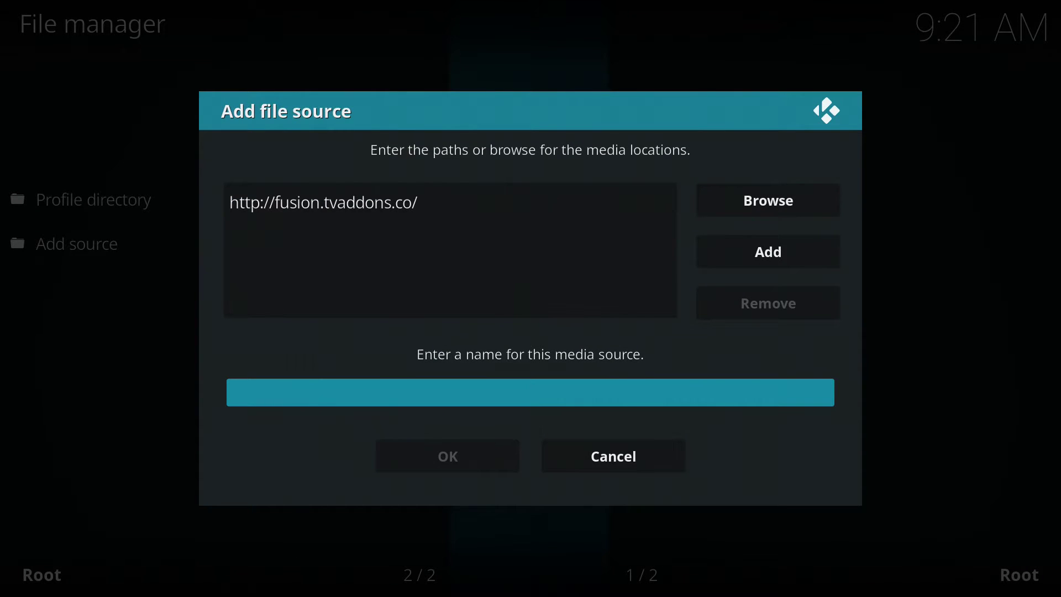
{"action": "key", "text": "Return"}
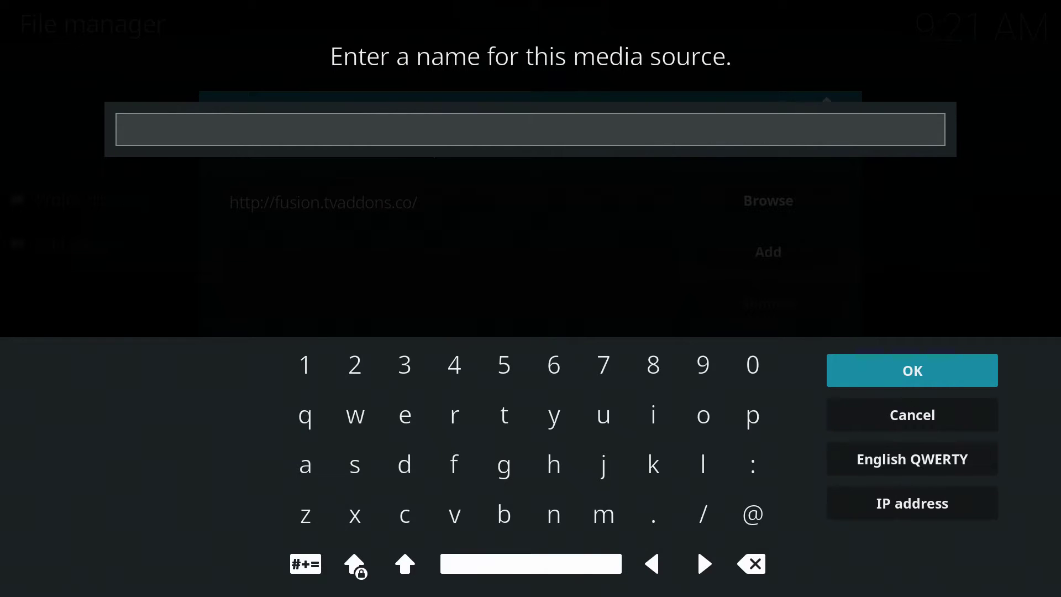
{"action": "type", "text": ".fusion"}
{"action": "key", "text": "Return"}
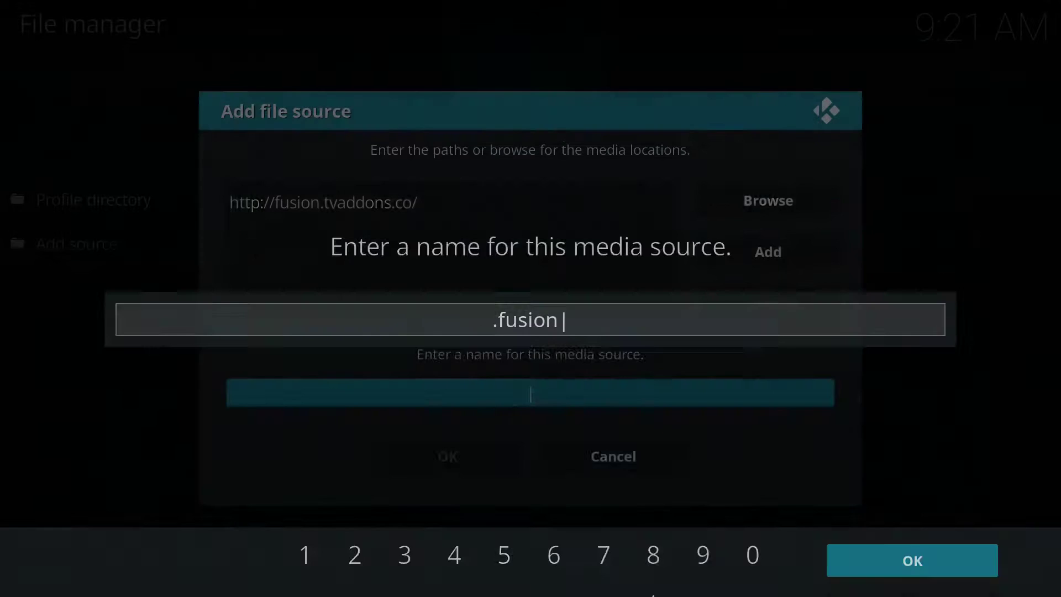
{"action": "key", "text": "Down"}
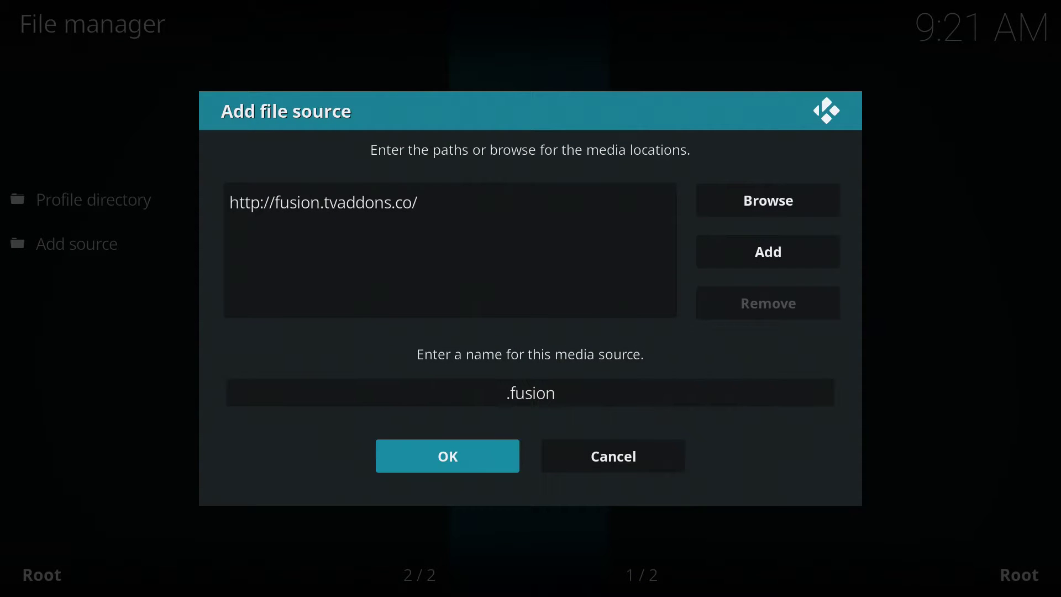
{"action": "key", "text": "Return"}
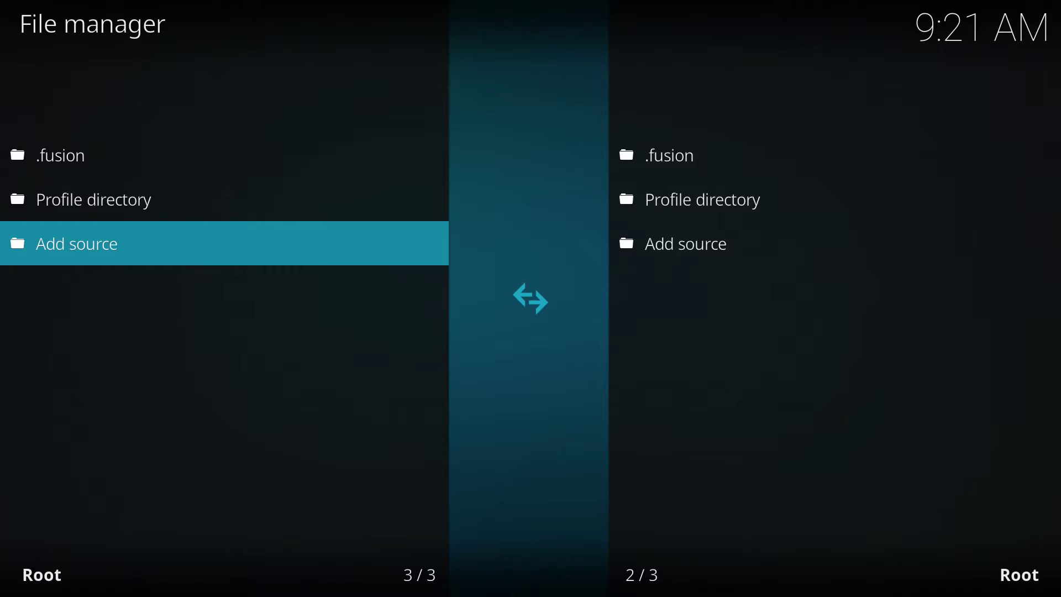
Step: Go home, enter the Add-ons browser, and choose Install from zip file
{"action": "key", "text": "Up"}
{"action": "key", "text": "Up"}
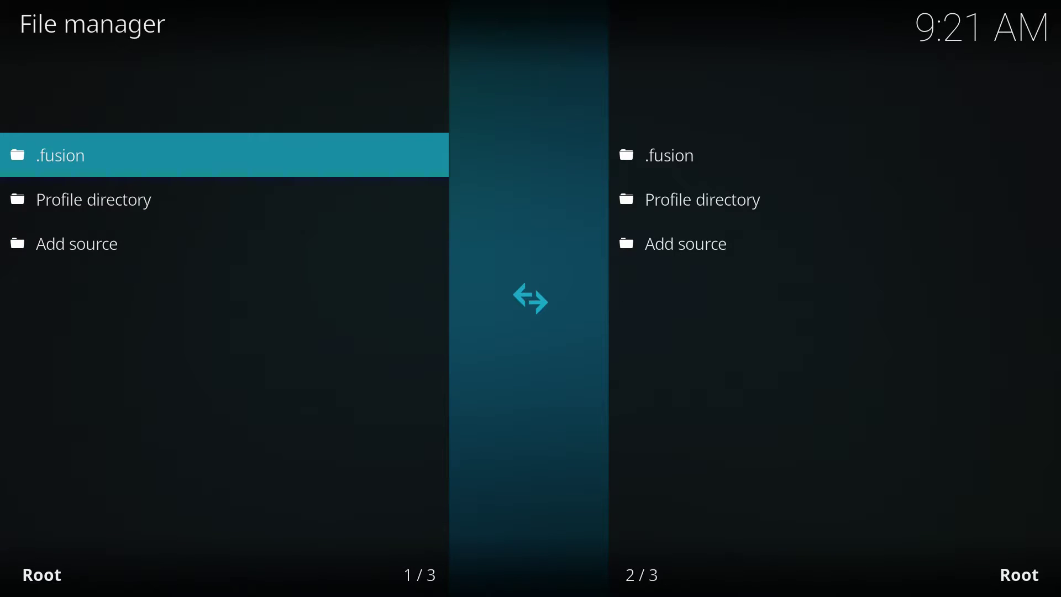
{"action": "key", "text": "Escape"}
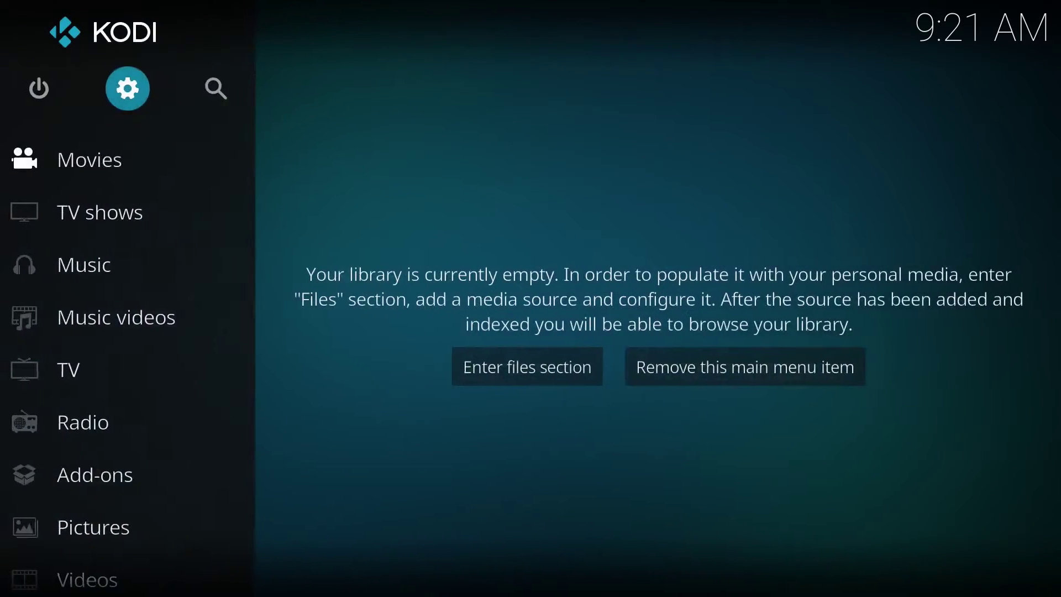
{"action": "key", "text": "Down"}
{"action": "key", "text": "Down"}
{"action": "key", "text": "Down"}
{"action": "key", "text": "Down"}
{"action": "key", "text": "Down"}
{"action": "key", "text": "Down"}
{"action": "key", "text": "Down"}
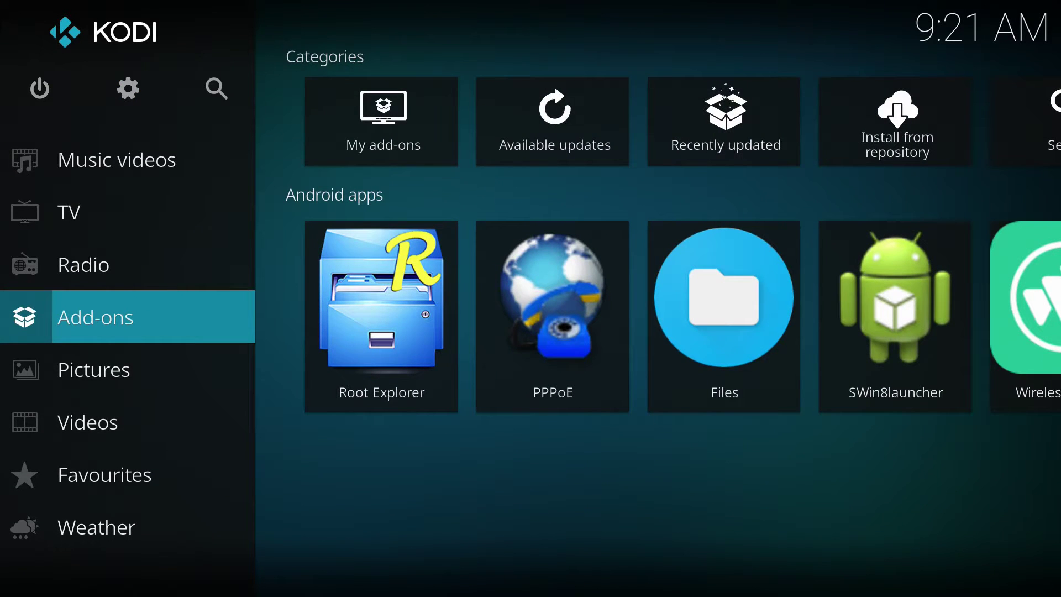
{"action": "key", "text": "Return"}
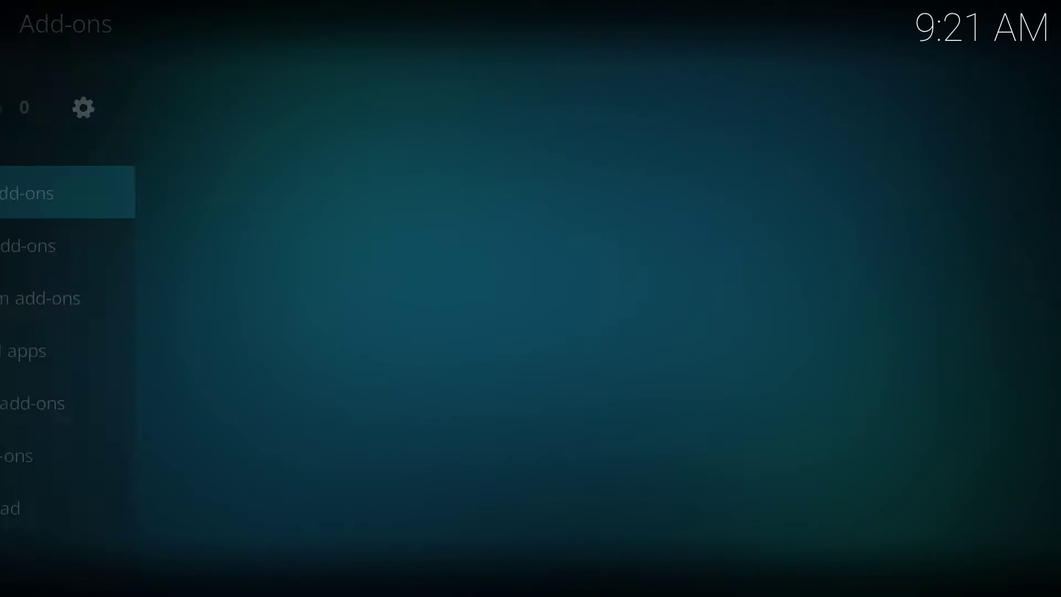
{"action": "key", "text": "Up"}
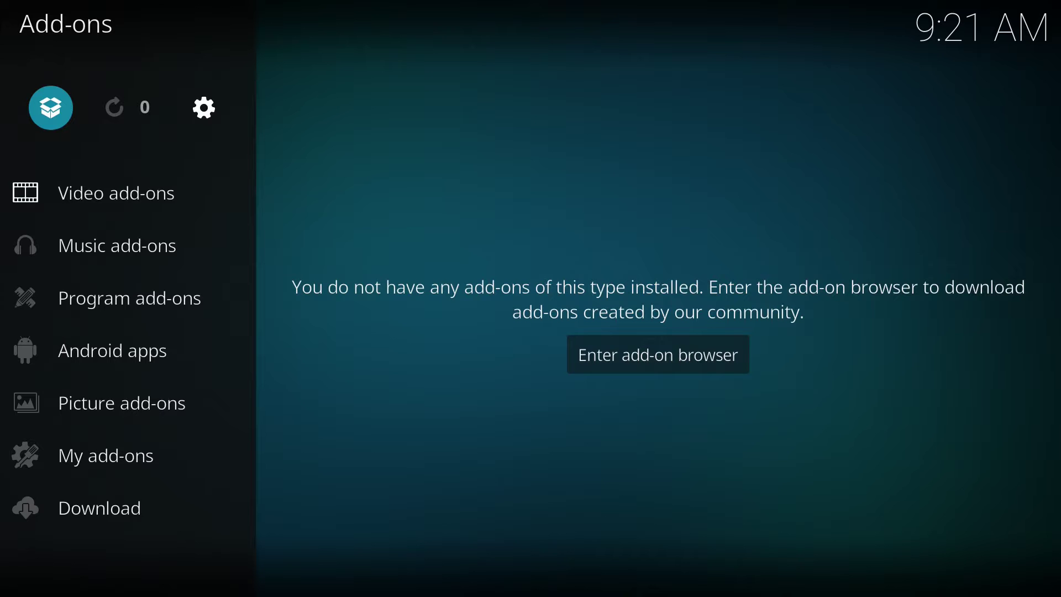
{"action": "key", "text": "Return"}
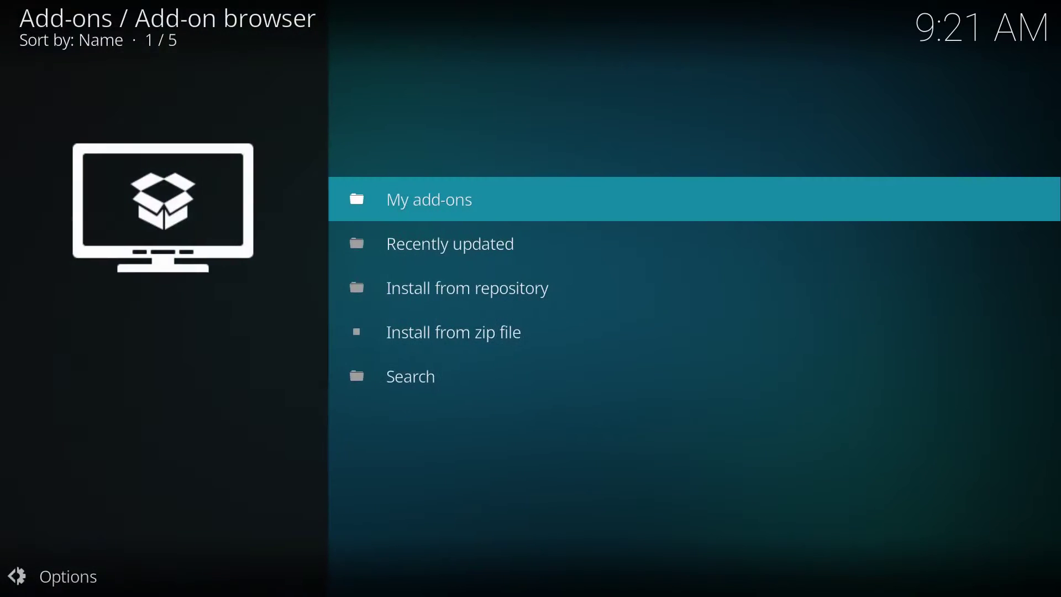
{"action": "key", "text": "Down"}
{"action": "key", "text": "Down"}
{"action": "key", "text": "Down"}
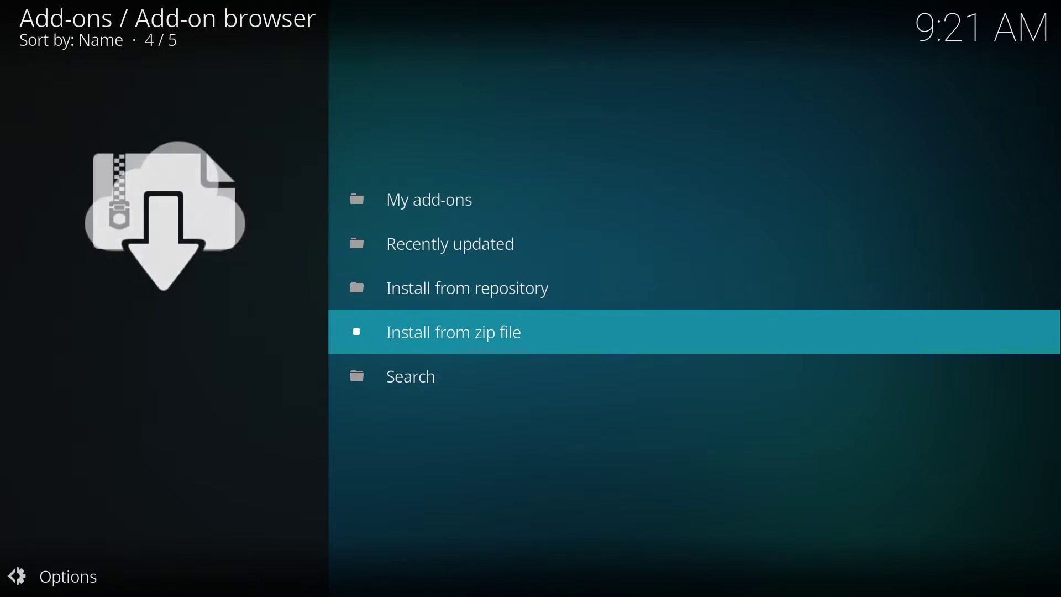
{"action": "key", "text": "Return"}
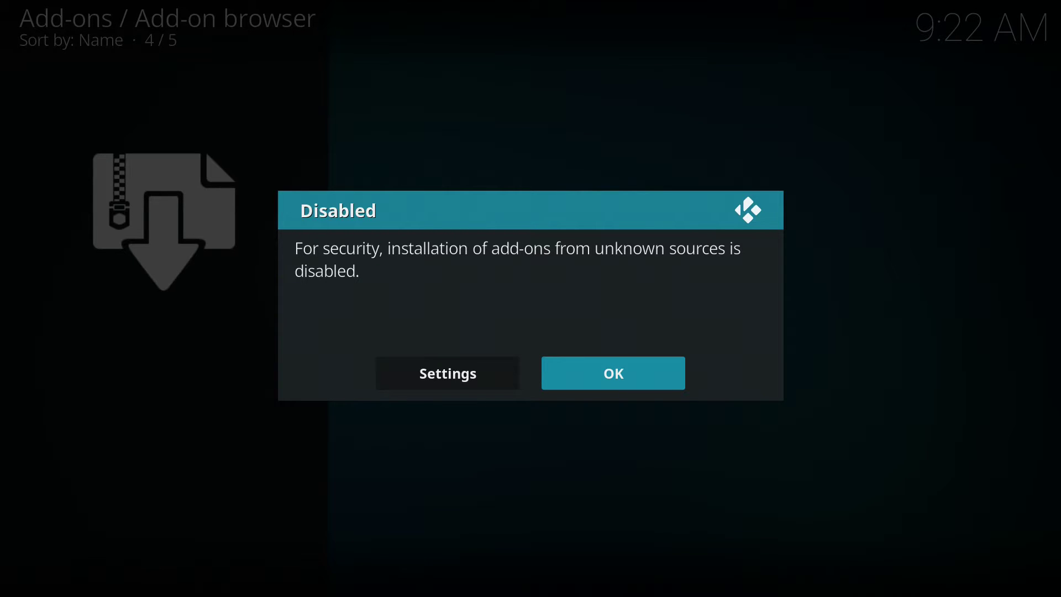
Step: Turn on Unknown sources in Add-ons settings, accept the warning, and return to the browser
{"action": "key", "text": "Left"}
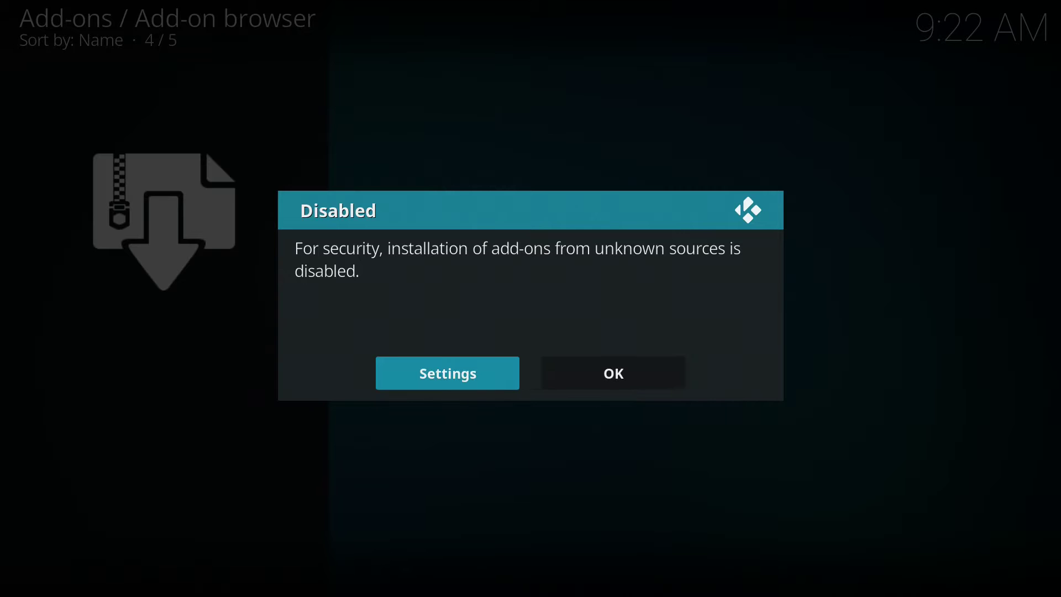
{"action": "key", "text": "Return"}
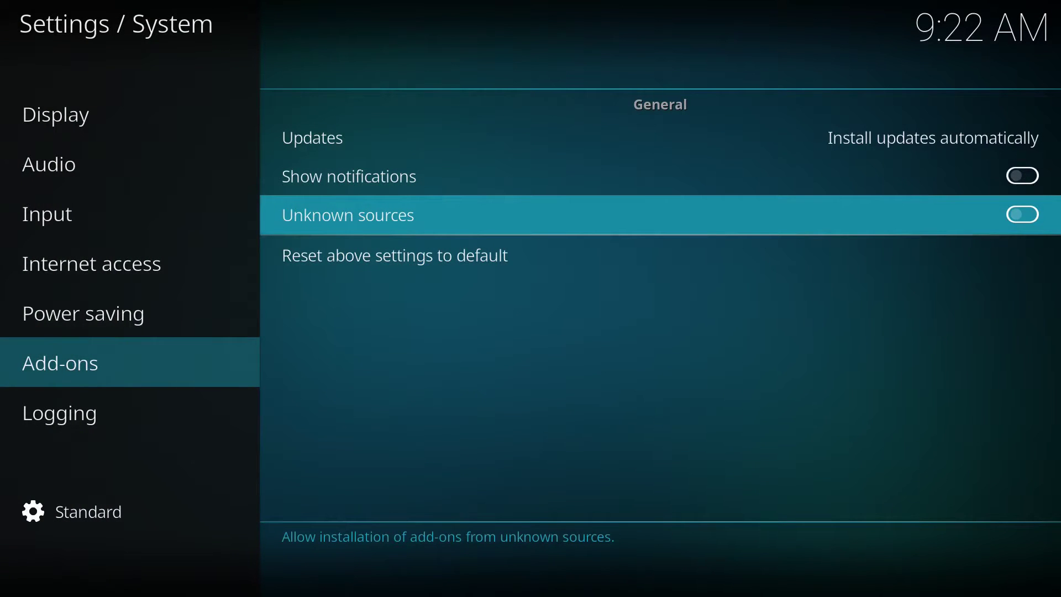
{"action": "key", "text": "Return"}
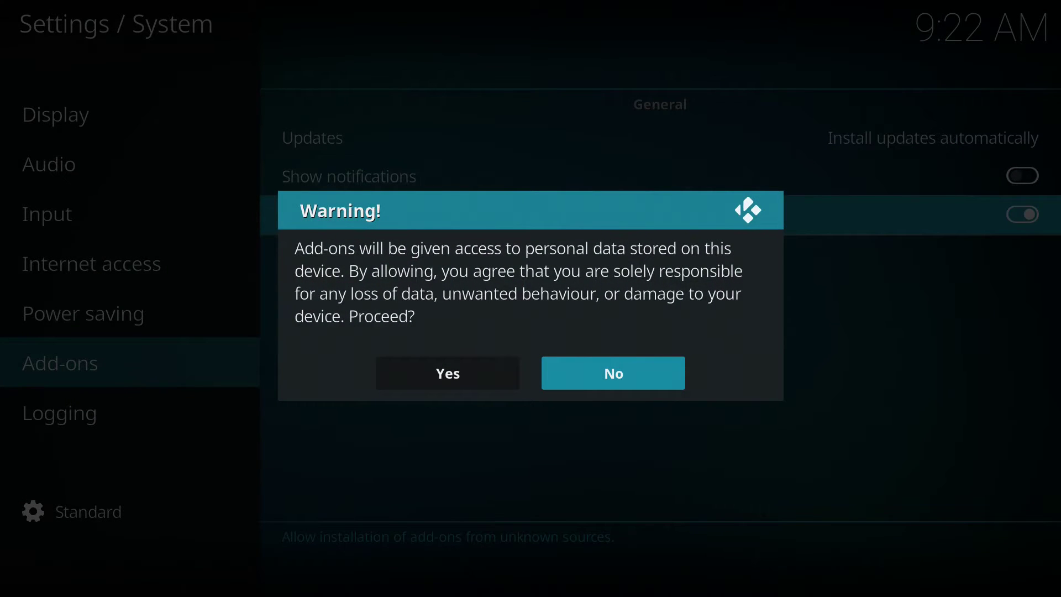
{"action": "key", "text": "Left"}
{"action": "key", "text": "Return"}
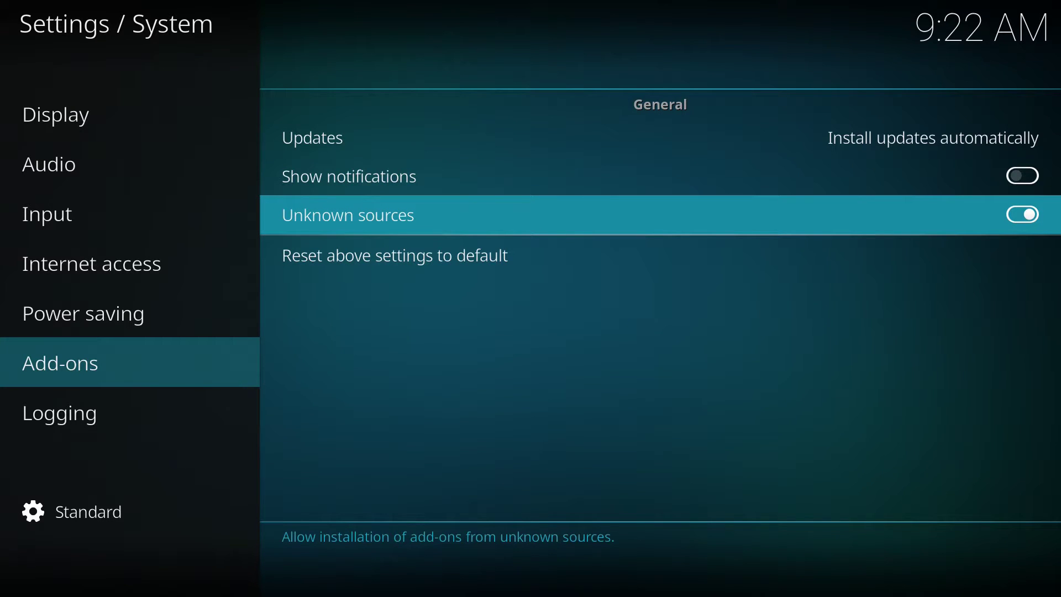
{"action": "key", "text": "Escape"}
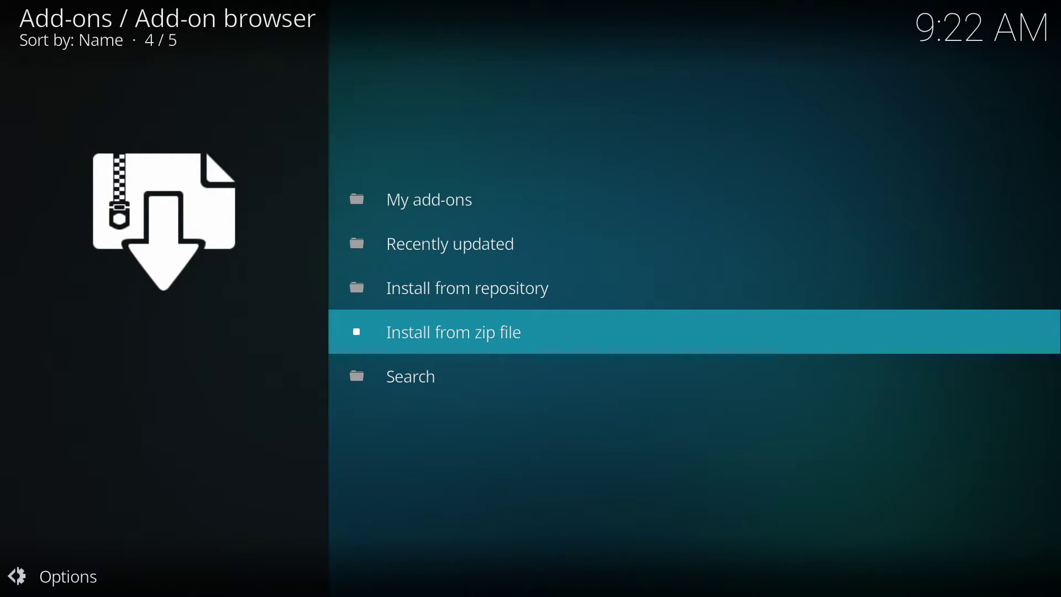
Step: Install plugin.program.indigo-4.0.4.2.zip from the .fusion begin-here folder, then return home
{"action": "key", "text": "Return"}
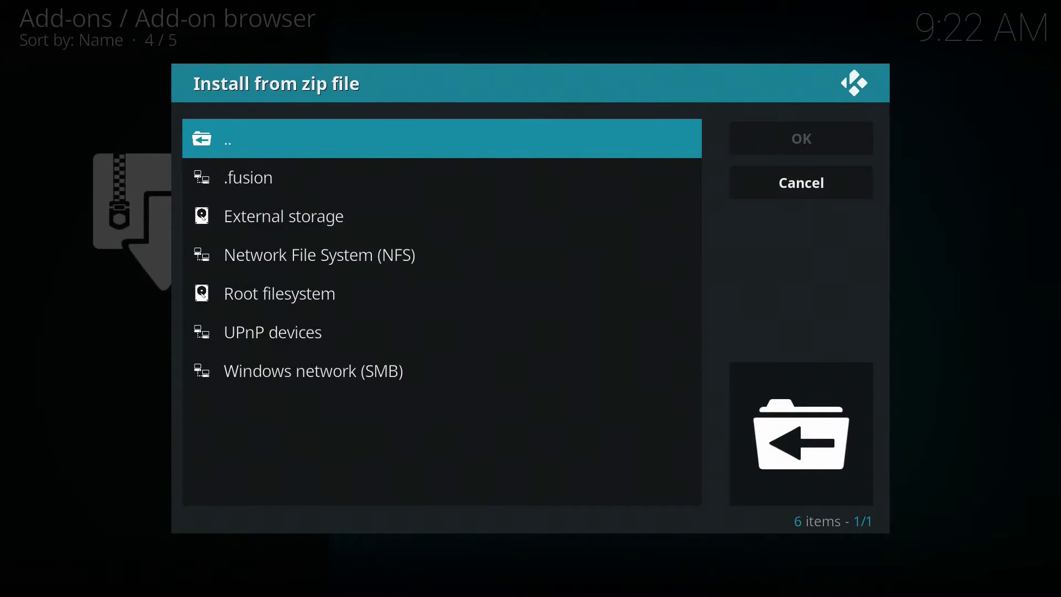
{"action": "key", "text": "Down"}
{"action": "key", "text": "Up"}
{"action": "key", "text": "Down"}
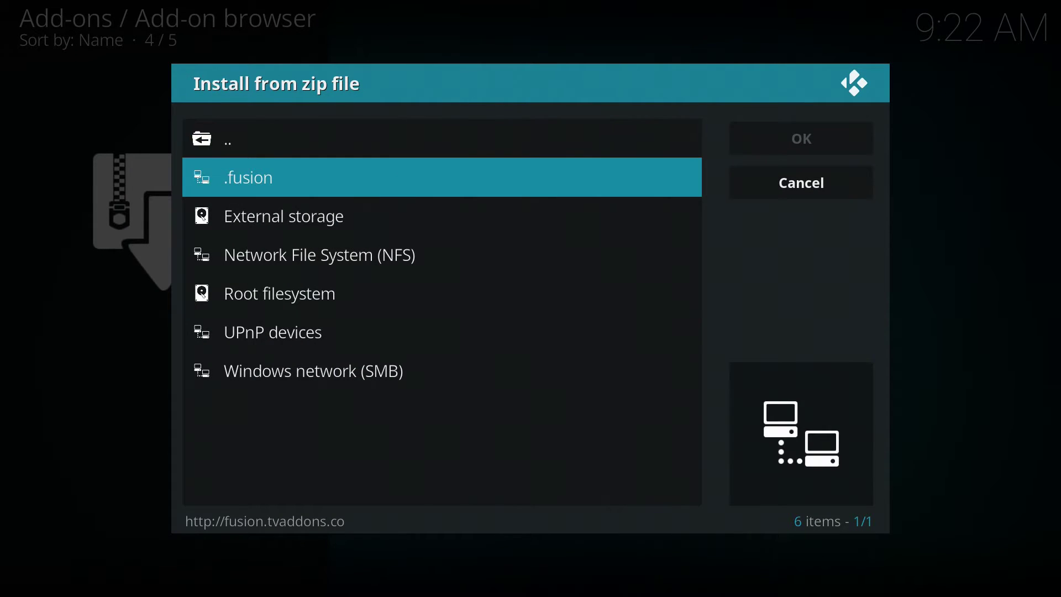
{"action": "key", "text": "Return"}
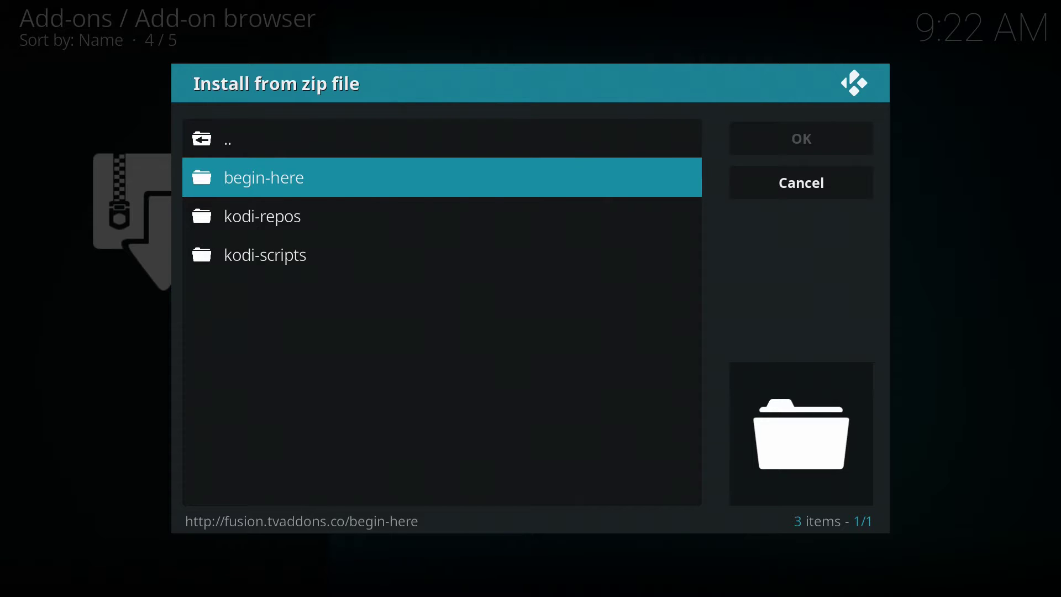
{"action": "key", "text": "Return"}
{"action": "key", "text": "Down"}
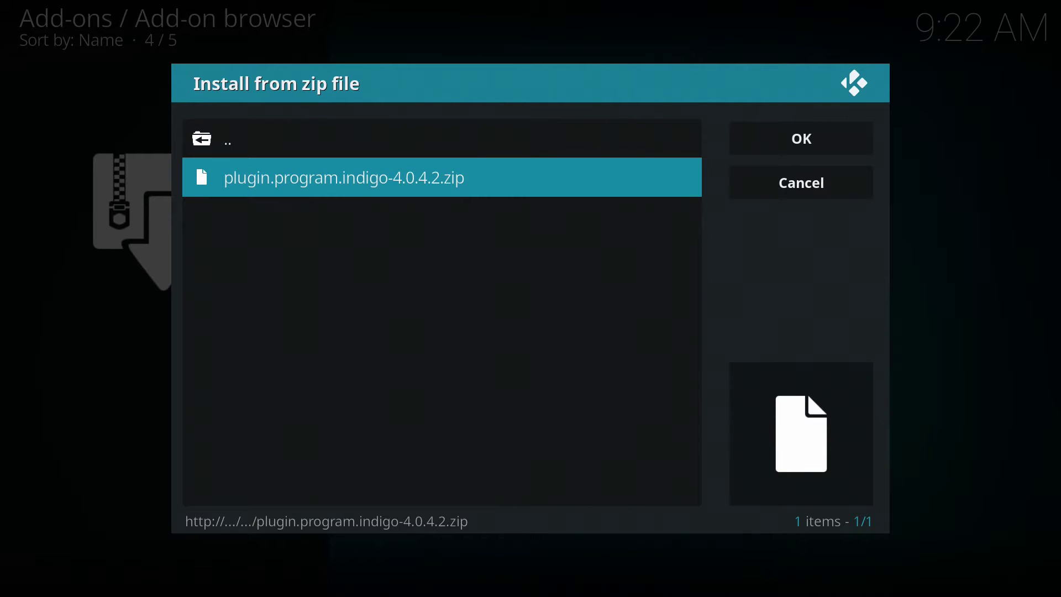
{"action": "key", "text": "Return"}
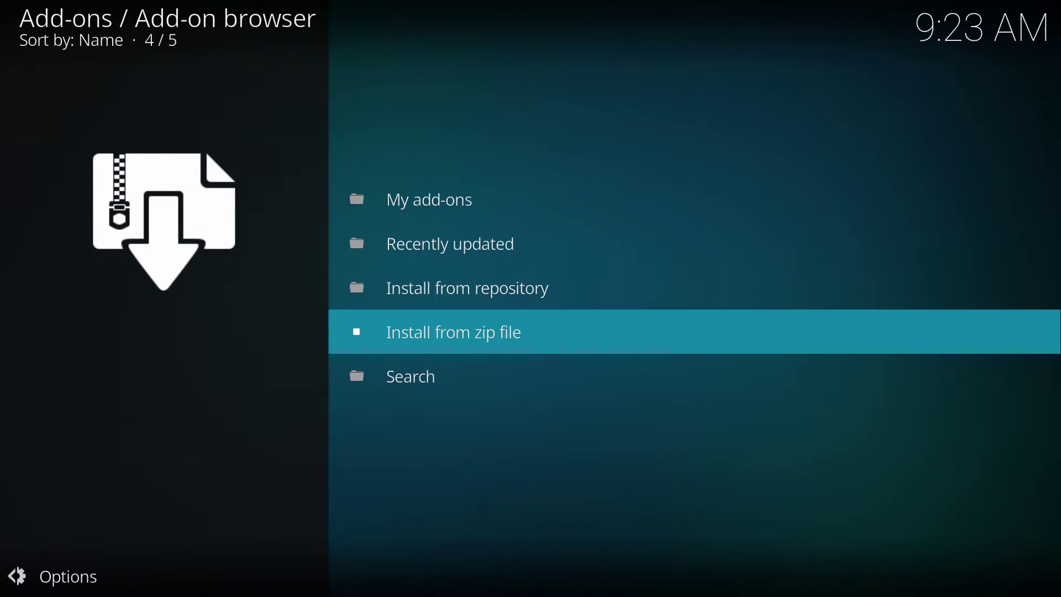
{"action": "key", "text": "Escape"}
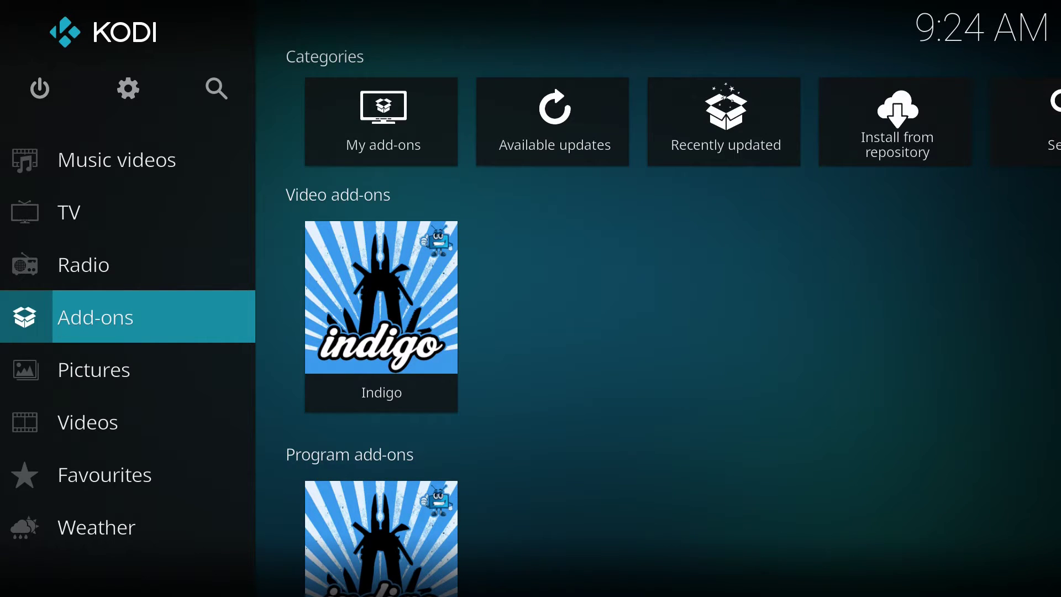
Step: Launch the Indigo program add-on from the home Add-ons page
{"action": "key", "text": "Right"}
{"action": "key", "text": "Down"}
{"action": "key", "text": "Down"}
{"action": "key", "text": "Down"}
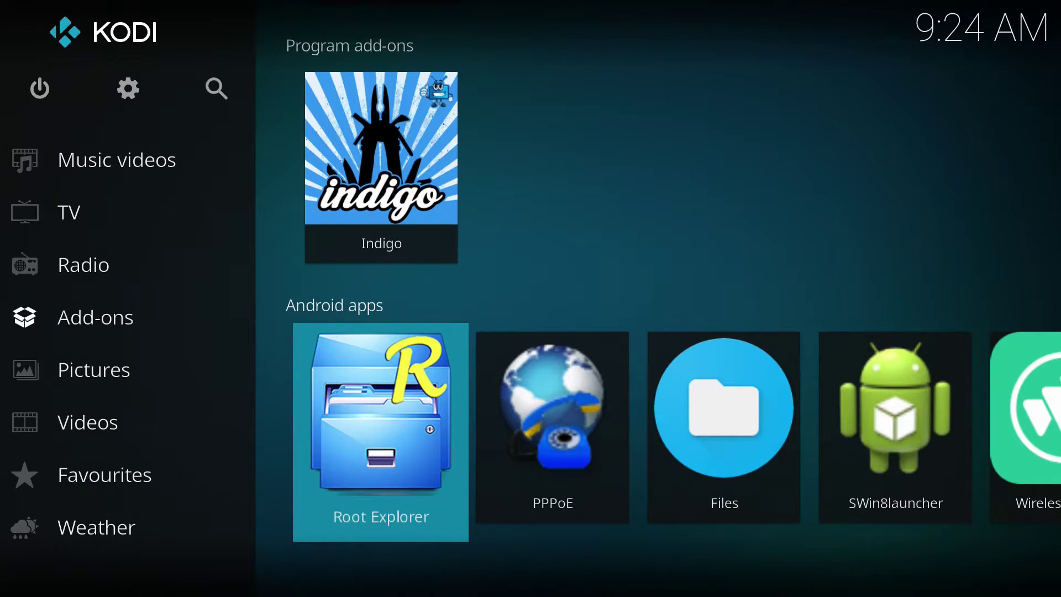
{"action": "key", "text": "Up"}
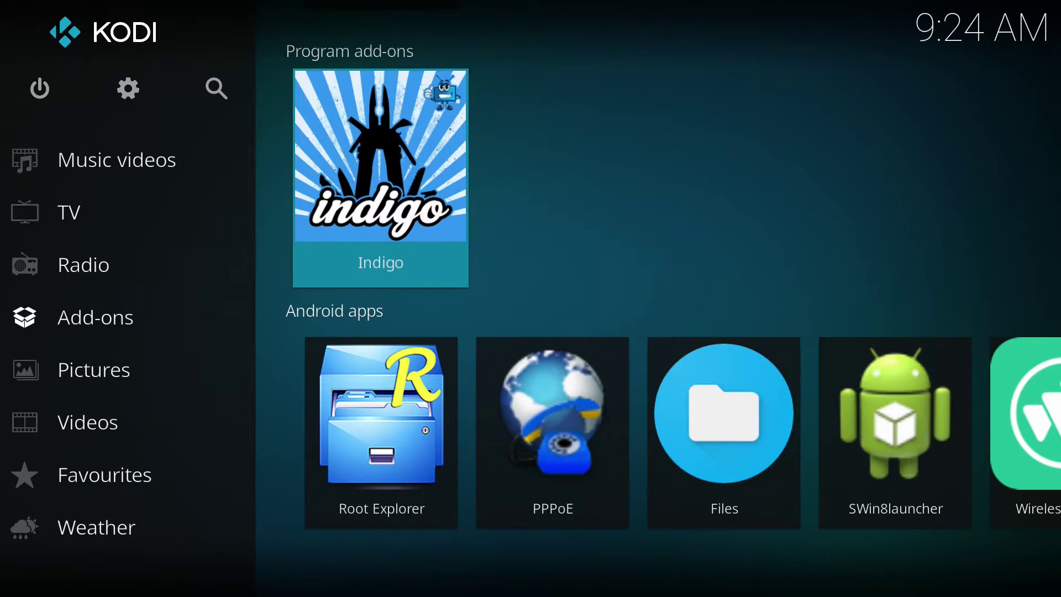
{"action": "key", "text": "Return"}
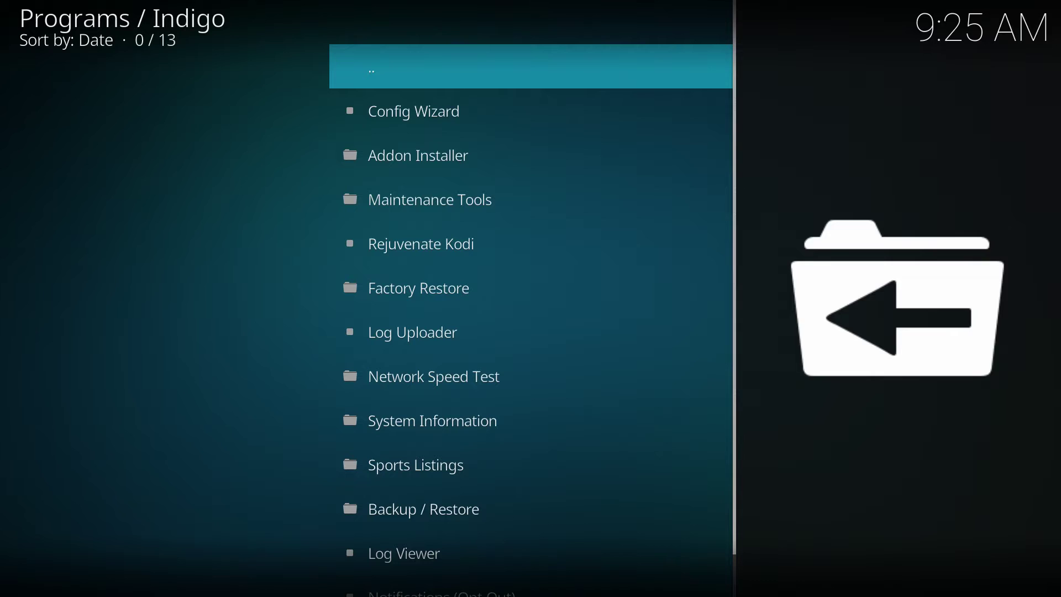
Step: Open Indigo's Addon Installer and select Git Browser
{"action": "key", "text": "Down"}
{"action": "key", "text": "Down"}
{"action": "key", "text": "Down"}
{"action": "key", "text": "Down"}
{"action": "key", "text": "Down"}
{"action": "key", "text": "Down"}
{"action": "key", "text": "Down"}
{"action": "key", "text": "Down"}
{"action": "key", "text": "Down"}
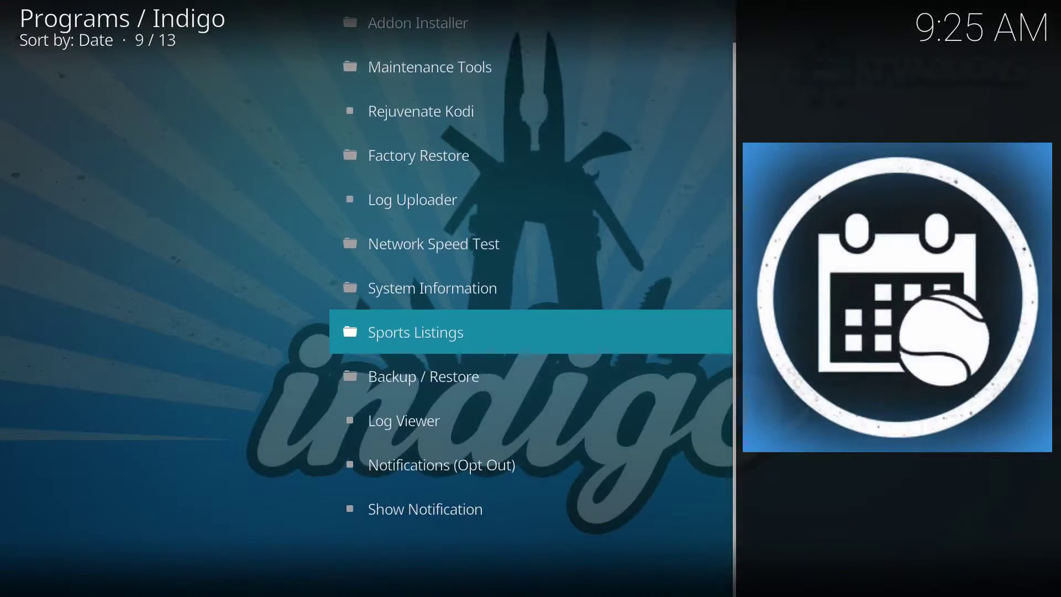
{"action": "key", "text": "Down"}
{"action": "key", "text": "Down"}
{"action": "key", "text": "Down"}
{"action": "key", "text": "Down"}
{"action": "key", "text": "Up"}
{"action": "key", "text": "Up"}
{"action": "key", "text": "Up"}
{"action": "key", "text": "Up"}
{"action": "key", "text": "Up"}
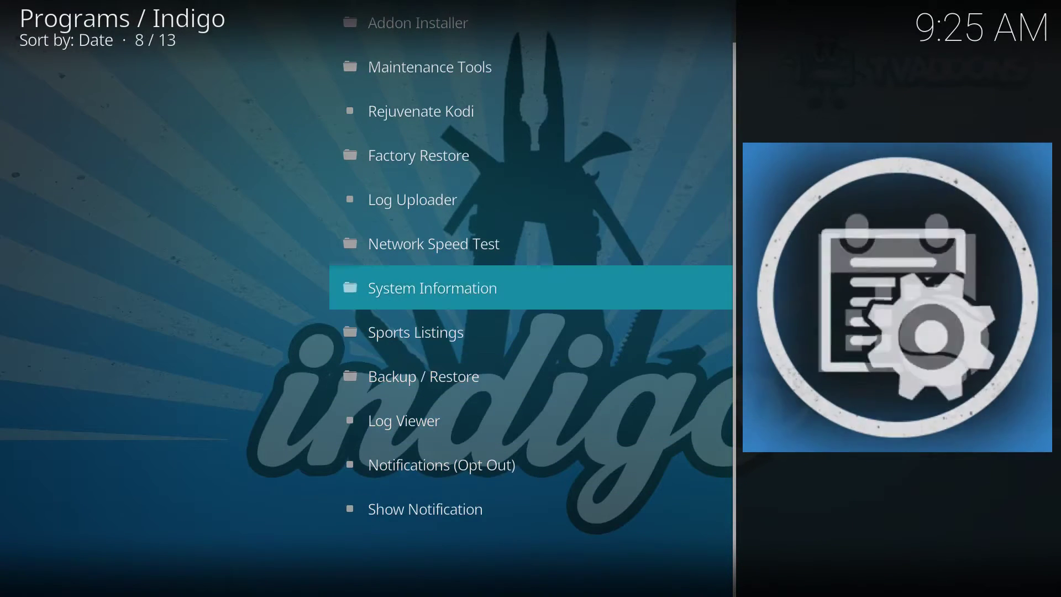
{"action": "key", "text": "Up"}
{"action": "key", "text": "Up"}
{"action": "key", "text": "Up"}
{"action": "key", "text": "Up"}
{"action": "key", "text": "Up"}
{"action": "key", "text": "Up"}
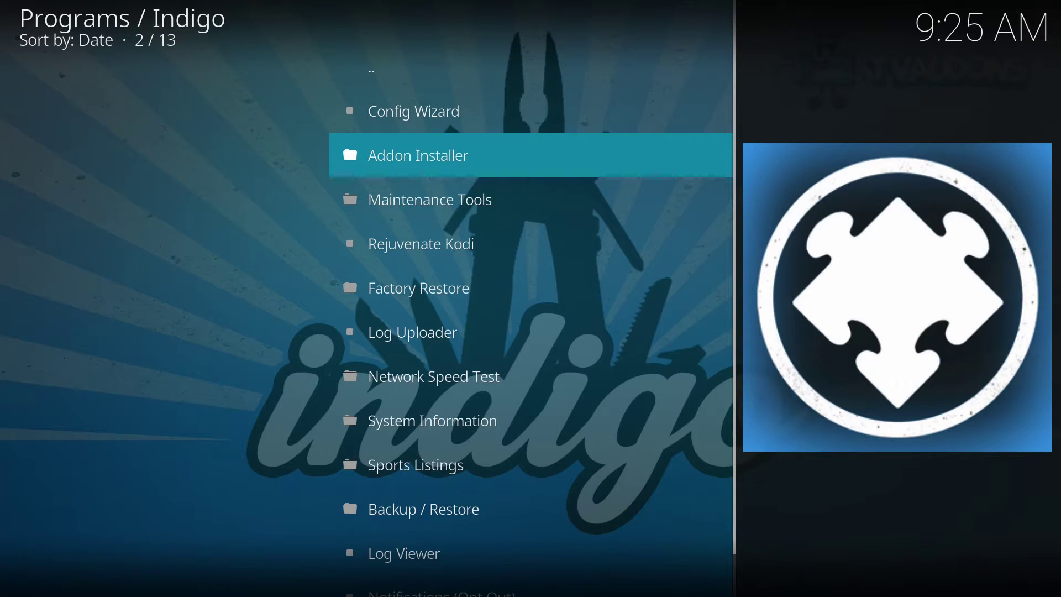
{"action": "key", "text": "Return"}
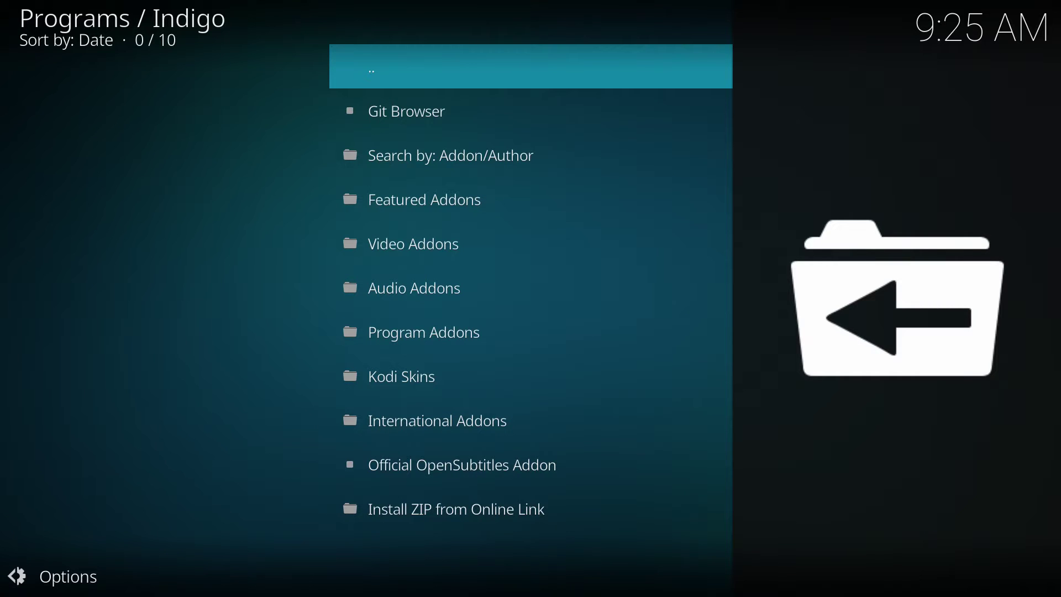
{"action": "key", "text": "Down"}
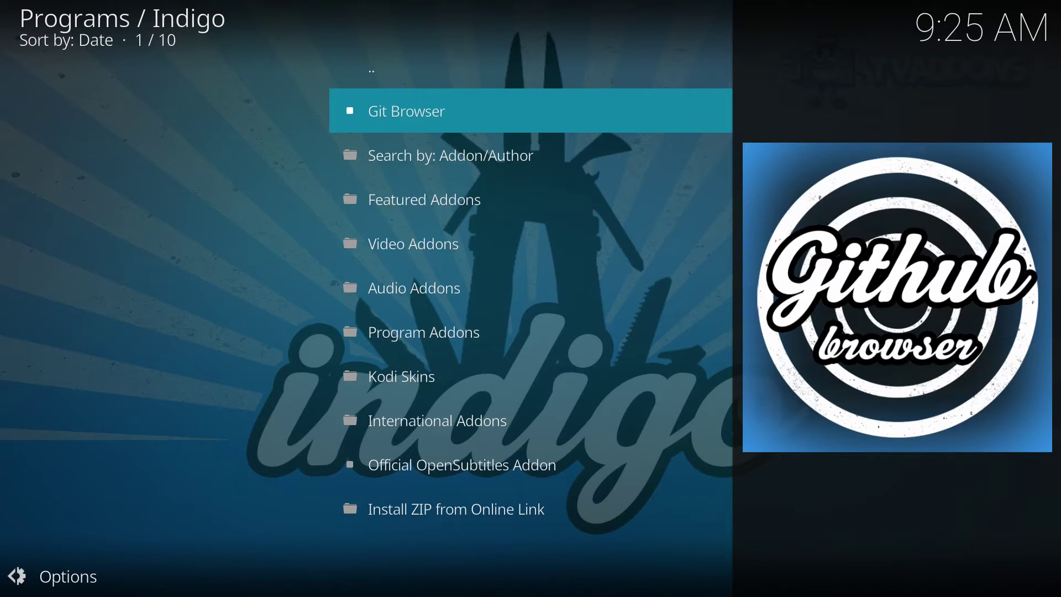
{"action": "key", "text": "Return"}
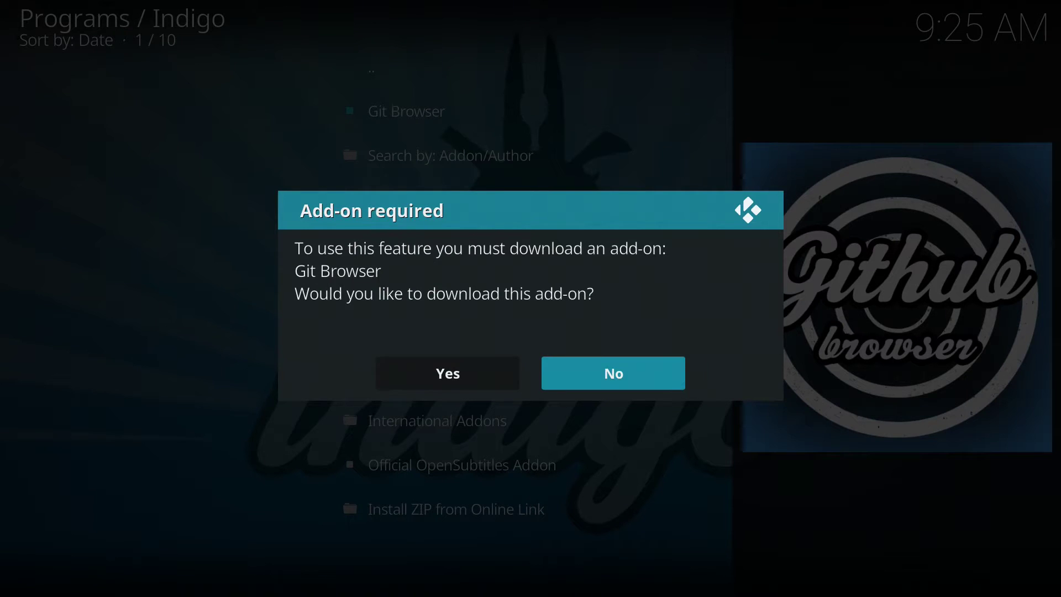
Step: Accept the prompt to download and install the Git Browser add-on
{"action": "key", "text": "Left"}
{"action": "key", "text": "Return"}
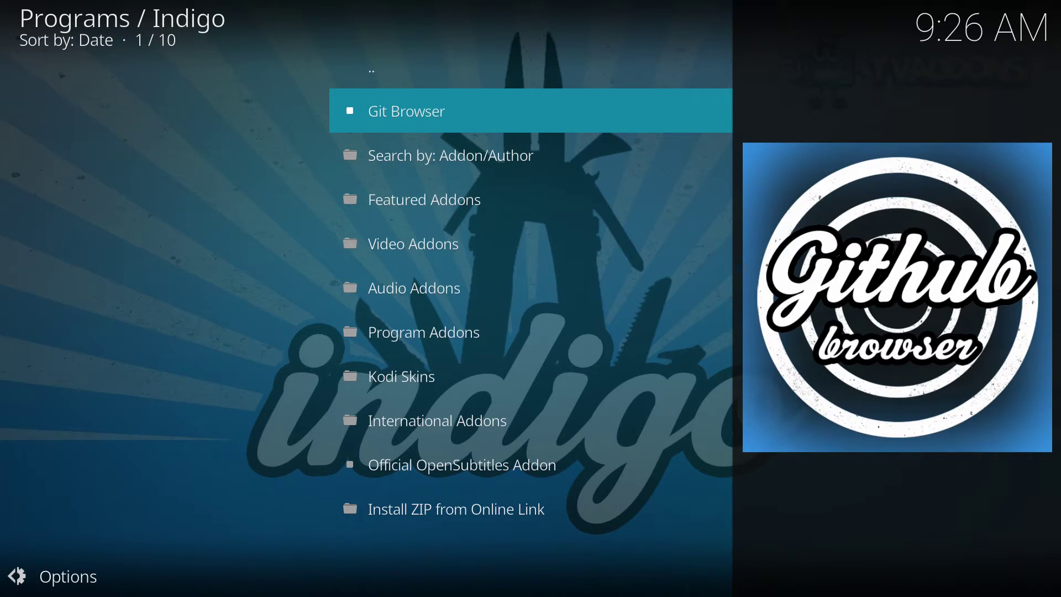
Step: Open Git Browser, dismiss its instructions, and go to Search by GitHub Username
{"action": "key", "text": "Return"}
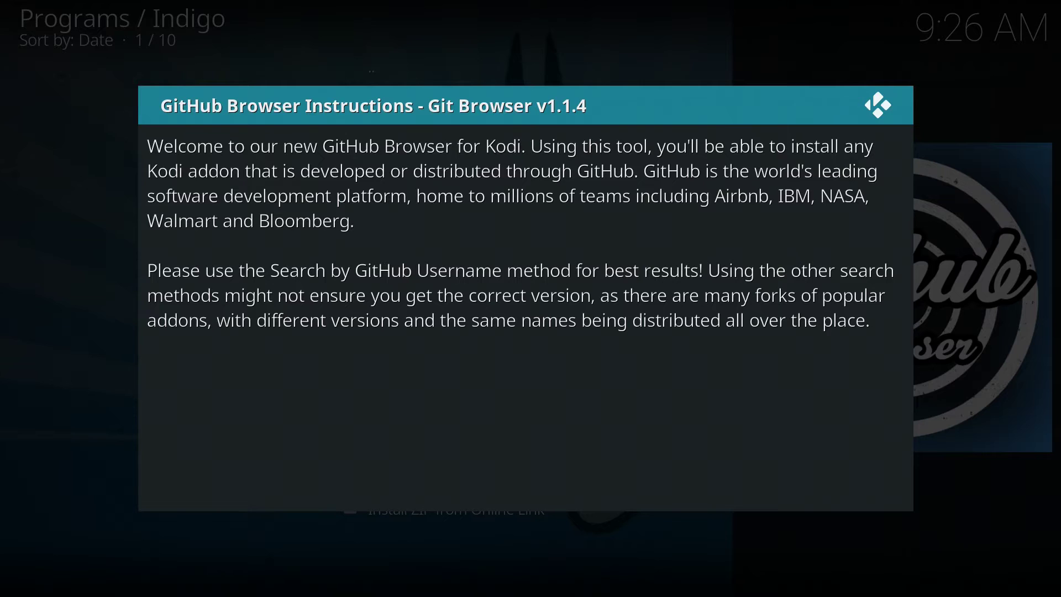
{"action": "key", "text": "Escape"}
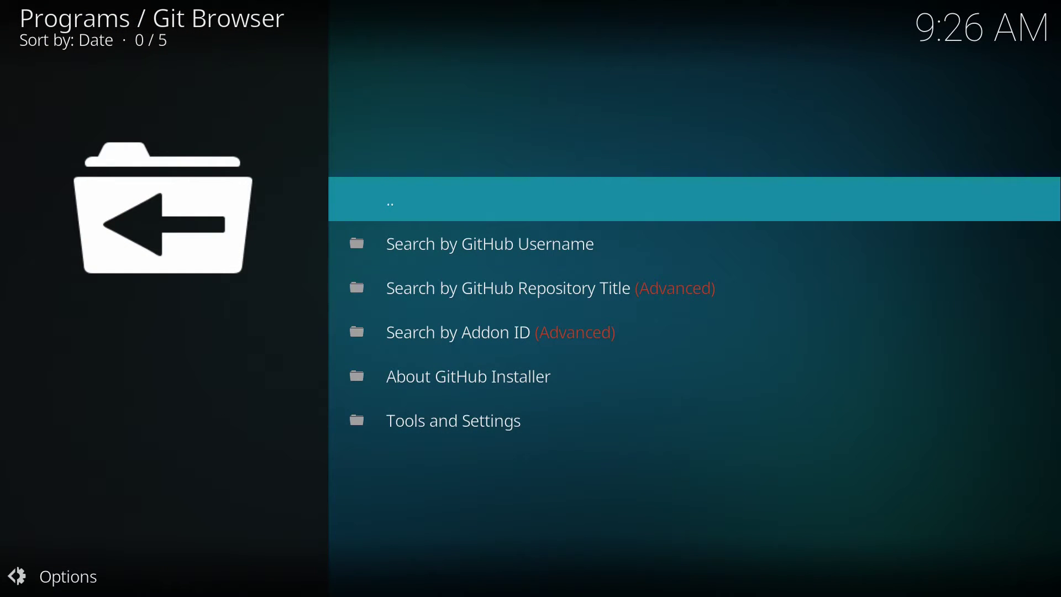
{"action": "key", "text": "Down"}
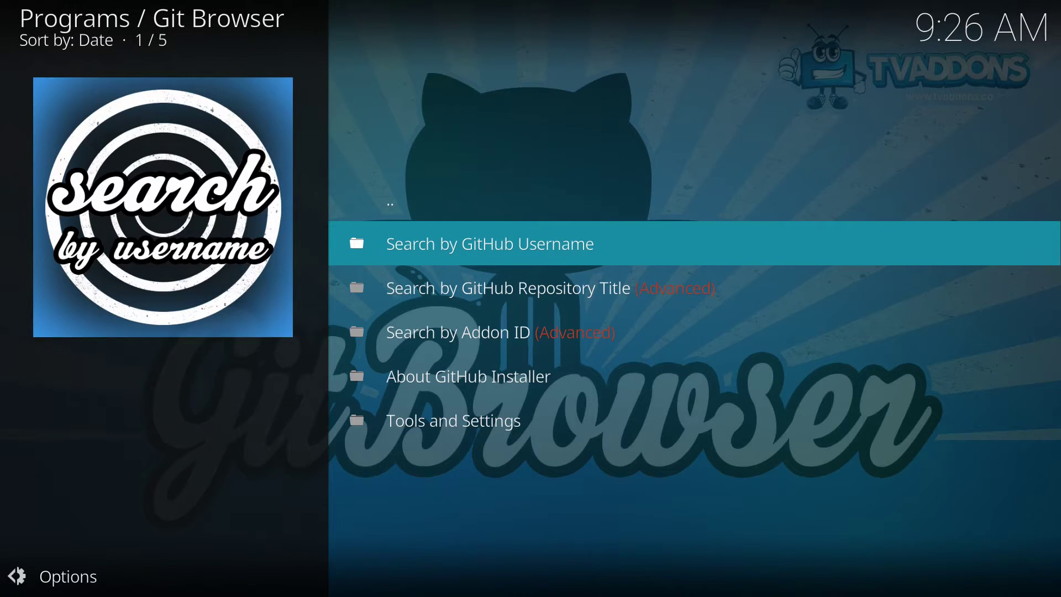
{"action": "key", "text": "Return"}
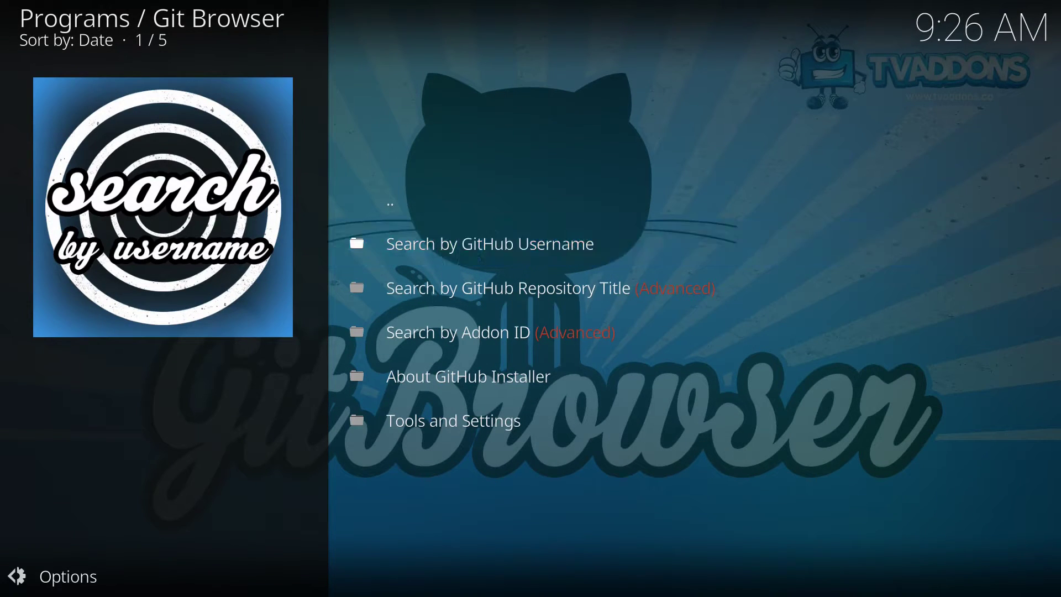
Step: Run a new search for the repository author's GitHub username
{"action": "key", "text": "Down"}
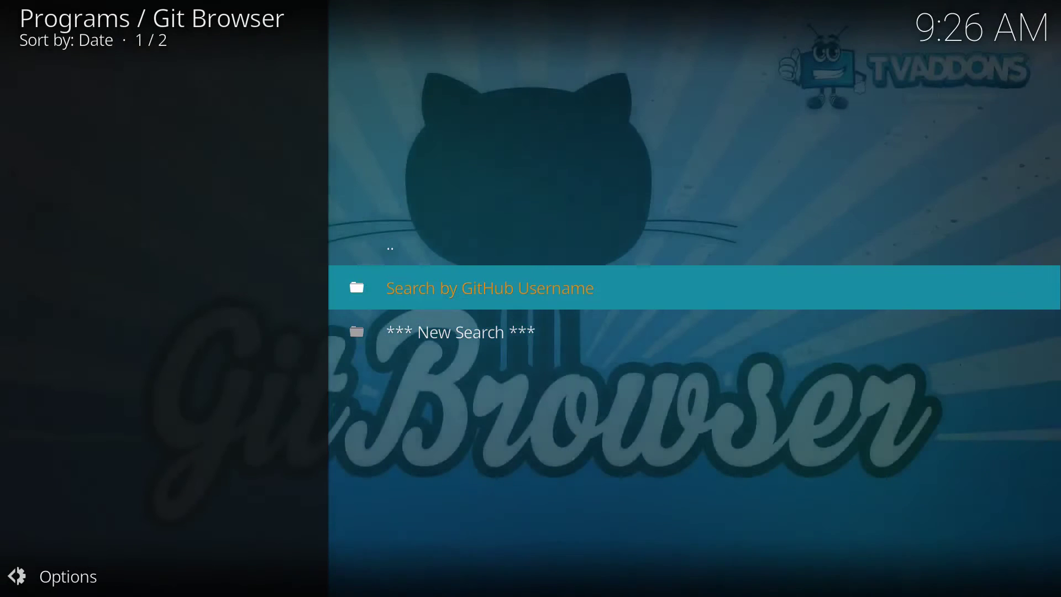
{"action": "key", "text": "Down"}
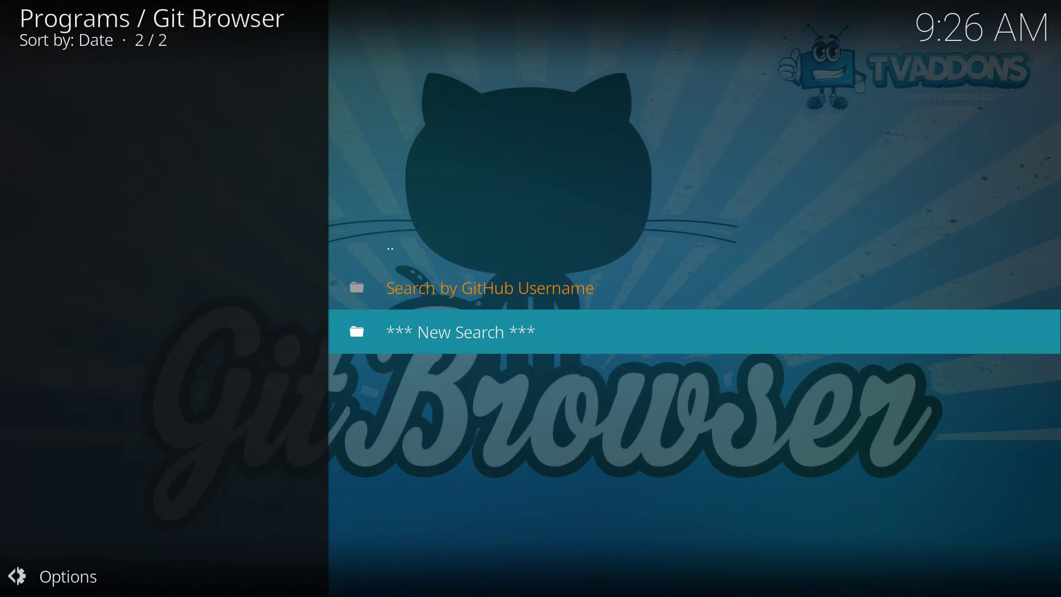
{"action": "key", "text": "Return"}
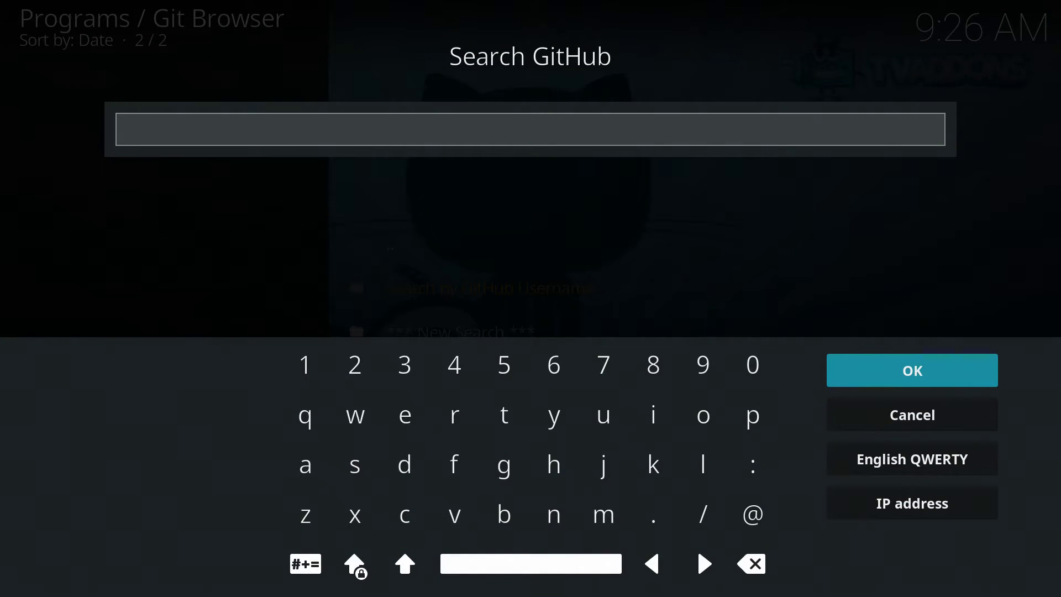
{"action": "type", "text": "kodibae"}
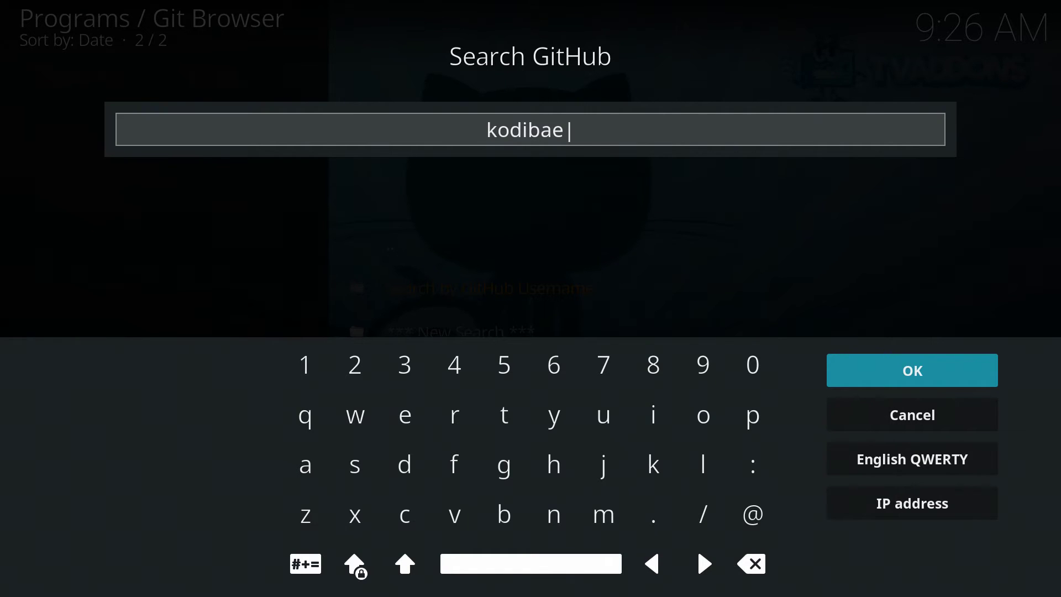
{"action": "key", "text": "Return"}
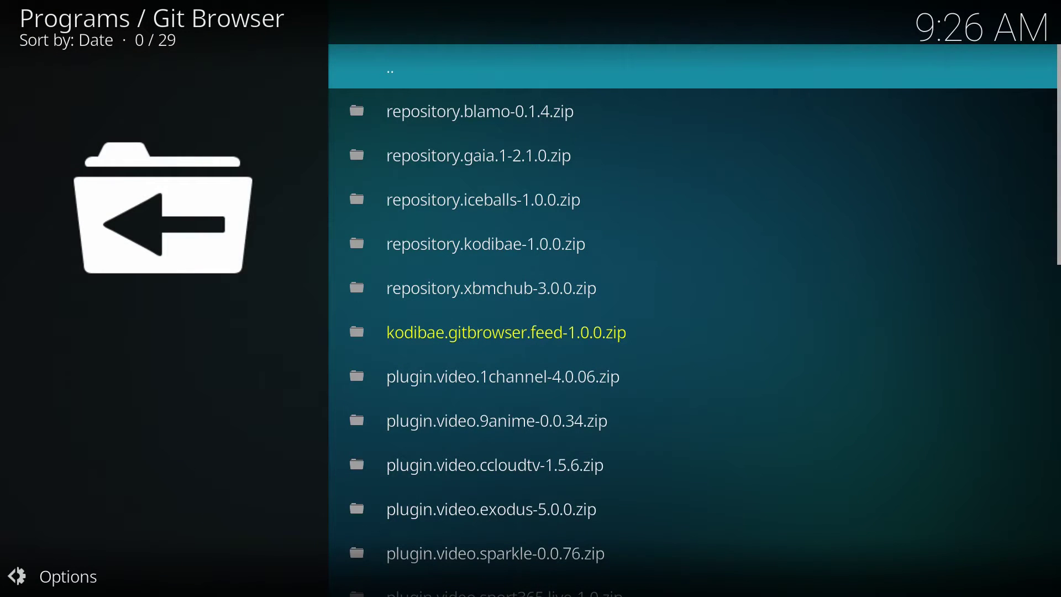
Step: Select repository.kodibae-1.0.0.zip in the Git Browser results to install it
{"action": "key", "text": "Down"}
{"action": "key", "text": "Down"}
{"action": "key", "text": "Down"}
{"action": "key", "text": "Down"}
{"action": "key", "text": "Down"}
{"action": "key", "text": "Down"}
{"action": "key", "text": "Down"}
{"action": "key", "text": "Down"}
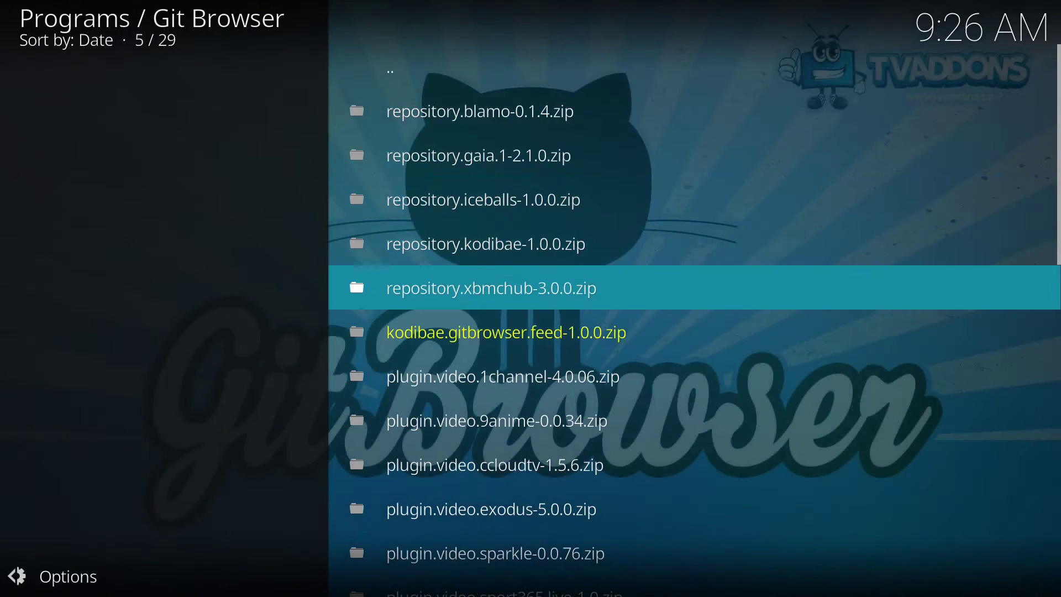
{"action": "key", "text": "Down"}
{"action": "key", "text": "Down"}
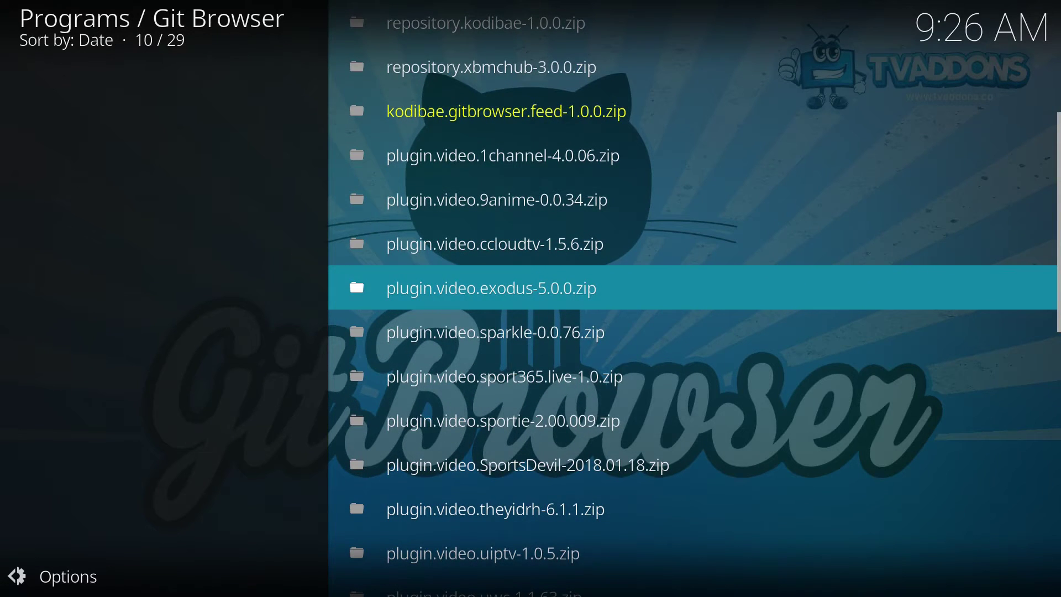
{"action": "key", "text": "Down"}
{"action": "key", "text": "Up"}
{"action": "key", "text": "Up"}
{"action": "key", "text": "Up"}
{"action": "key", "text": "Up"}
{"action": "key", "text": "Up"}
{"action": "key", "text": "Up"}
{"action": "key", "text": "Up"}
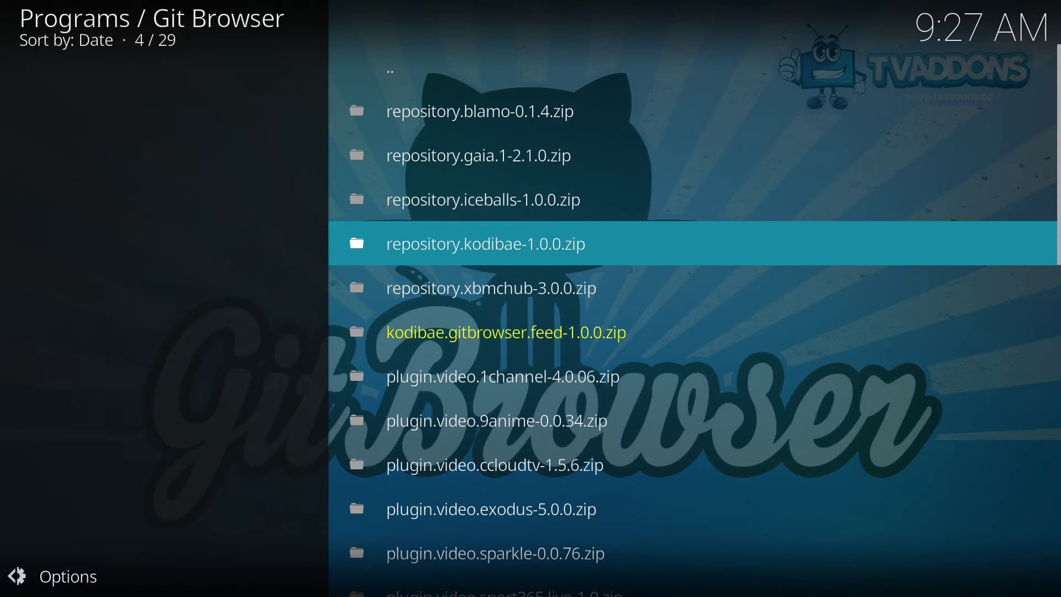
{"action": "key", "text": "Return"}
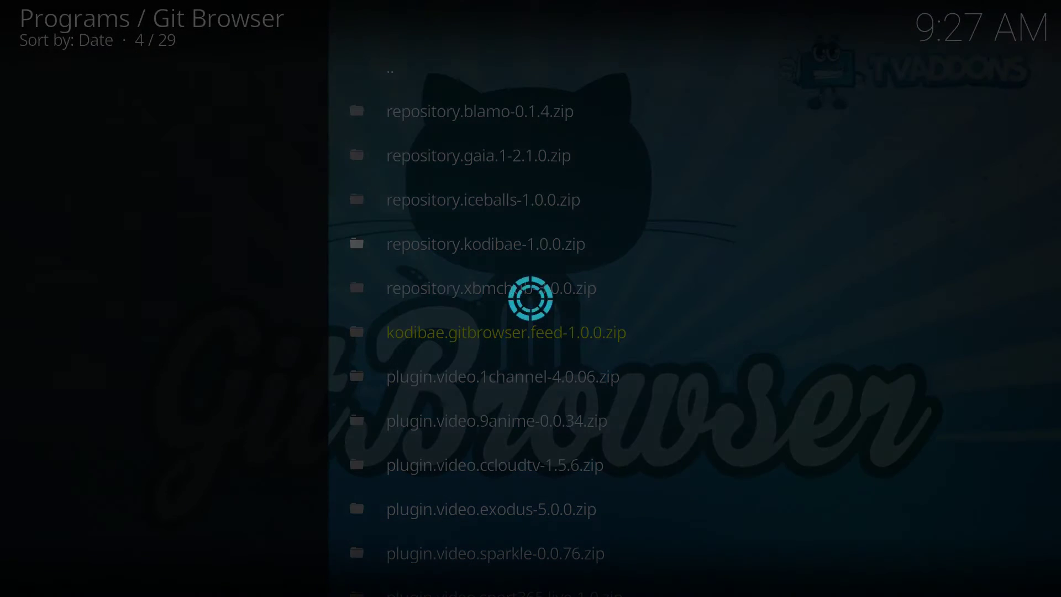
Step: Confirm the Kodi Bae repository install and restart Kodi to finalize it
{"action": "key", "text": "Left"}
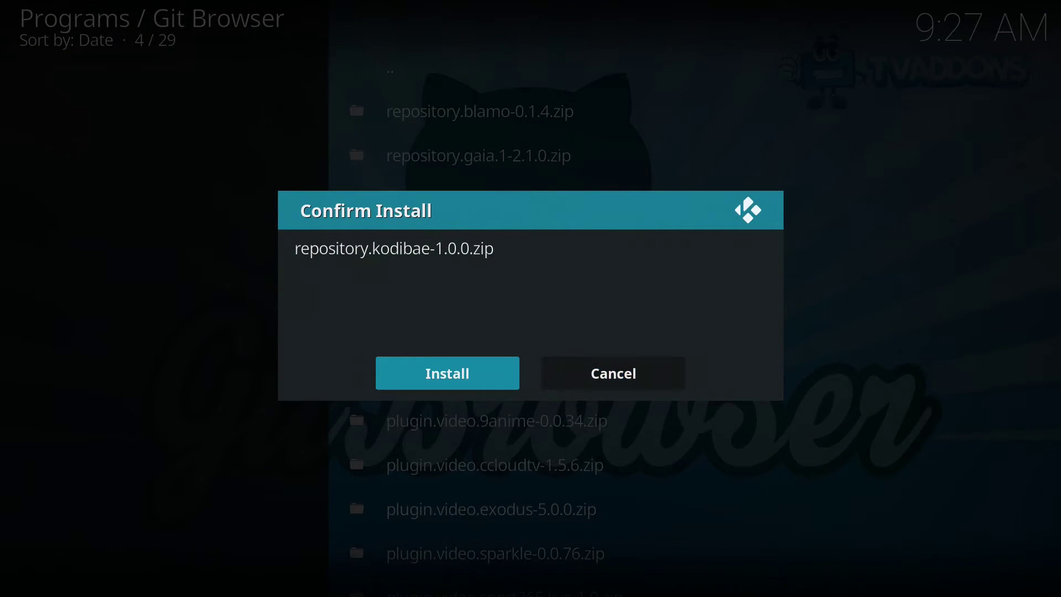
{"action": "key", "text": "Return"}
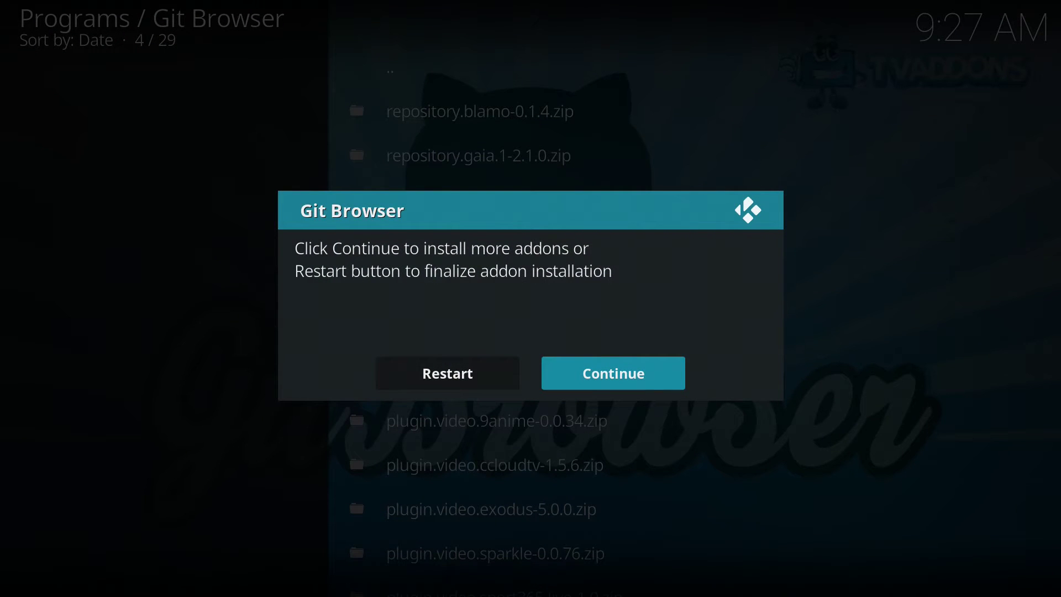
{"action": "key", "text": "Left"}
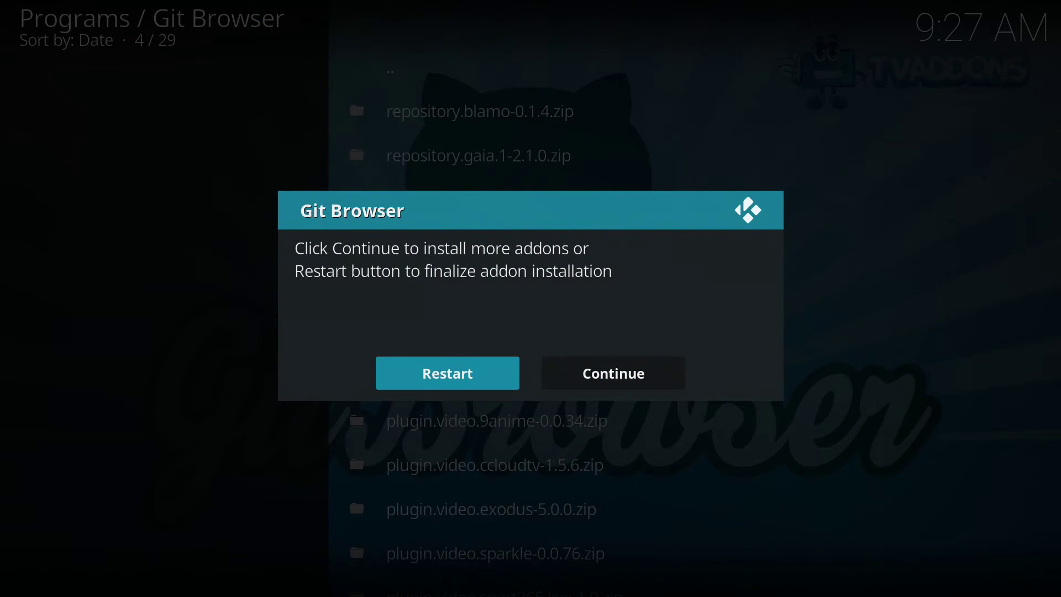
{"action": "key", "text": "Return"}
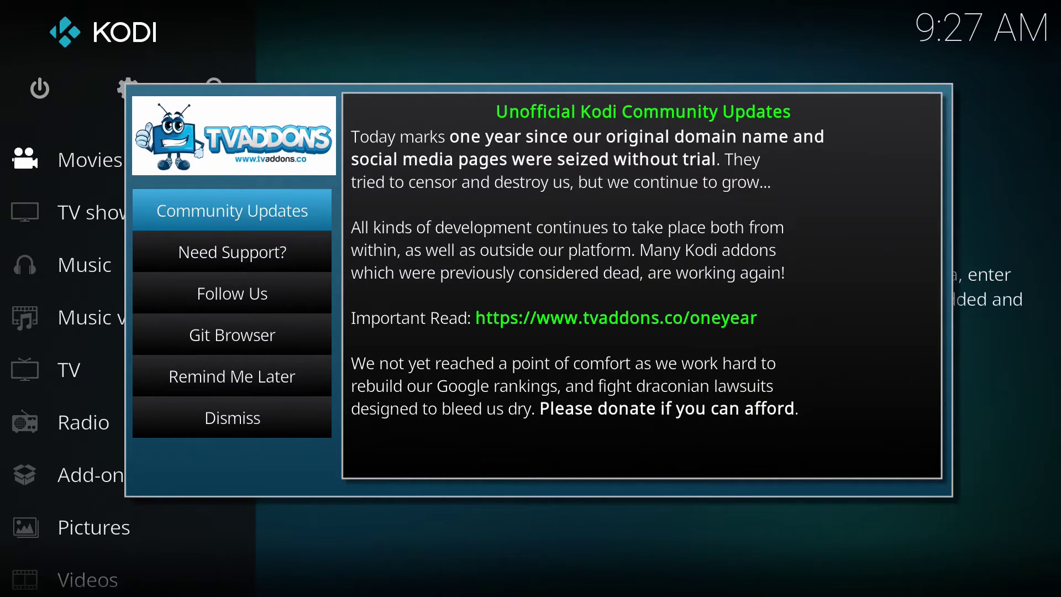
Step: Dismiss the TVADDONS community notice and browse the Add-ons home categories
{"action": "key", "text": "Down"}
{"action": "key", "text": "Down"}
{"action": "key", "text": "Down"}
{"action": "key", "text": "Down"}
{"action": "key", "text": "Down"}
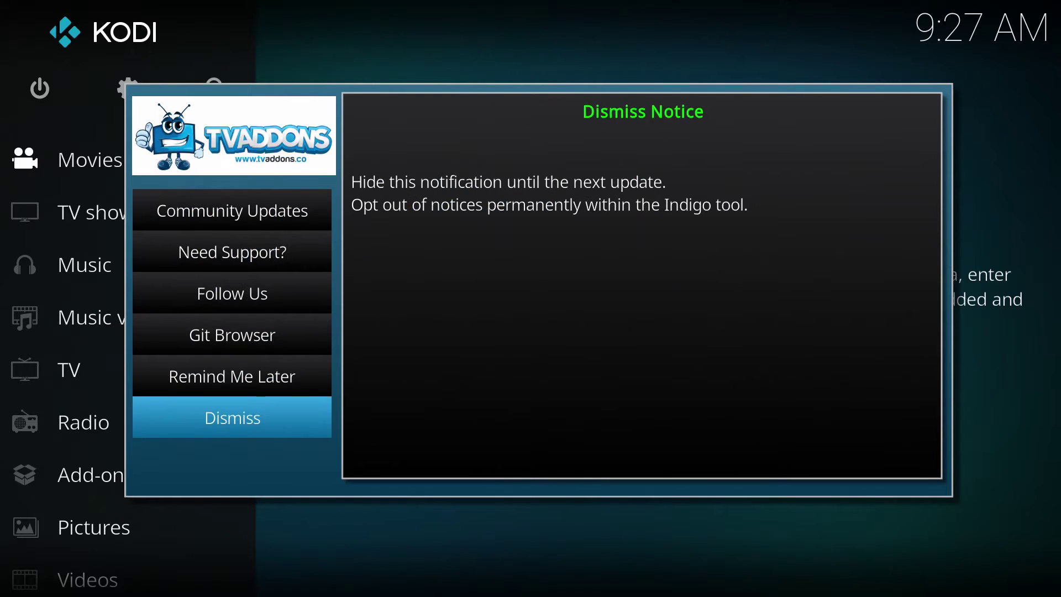
{"action": "key", "text": "Return"}
{"action": "key", "text": "Down"}
{"action": "key", "text": "Down"}
{"action": "key", "text": "Down"}
{"action": "key", "text": "Down"}
{"action": "key", "text": "Down"}
{"action": "key", "text": "Down"}
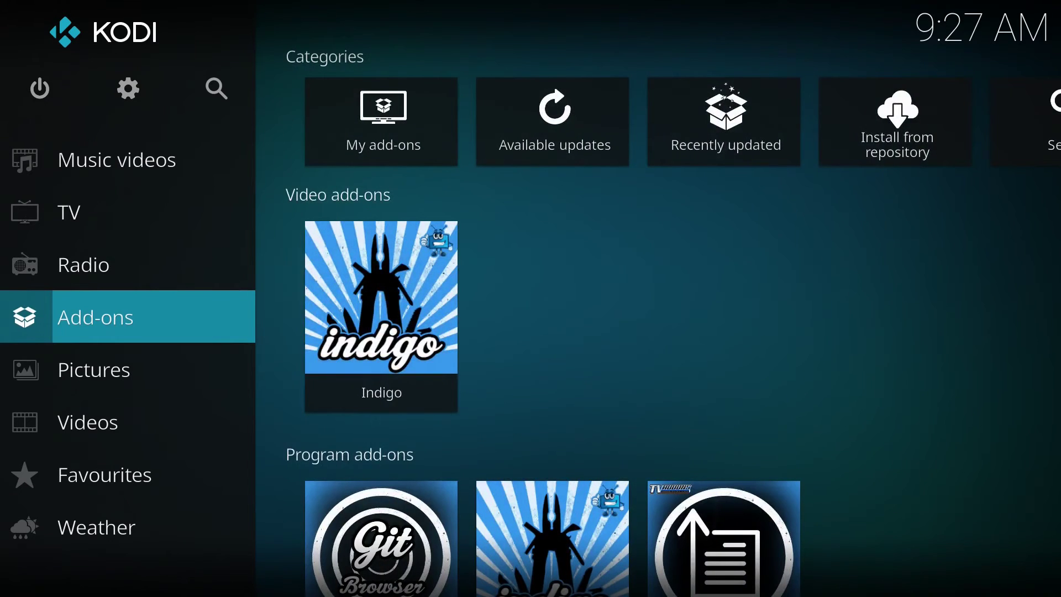
{"action": "key", "text": "Right"}
{"action": "key", "text": "Right"}
{"action": "key", "text": "Left"}
{"action": "key", "text": "Left"}
{"action": "key", "text": "Right"}
{"action": "key", "text": "Right"}
{"action": "key", "text": "Right"}
{"action": "key", "text": "Right"}
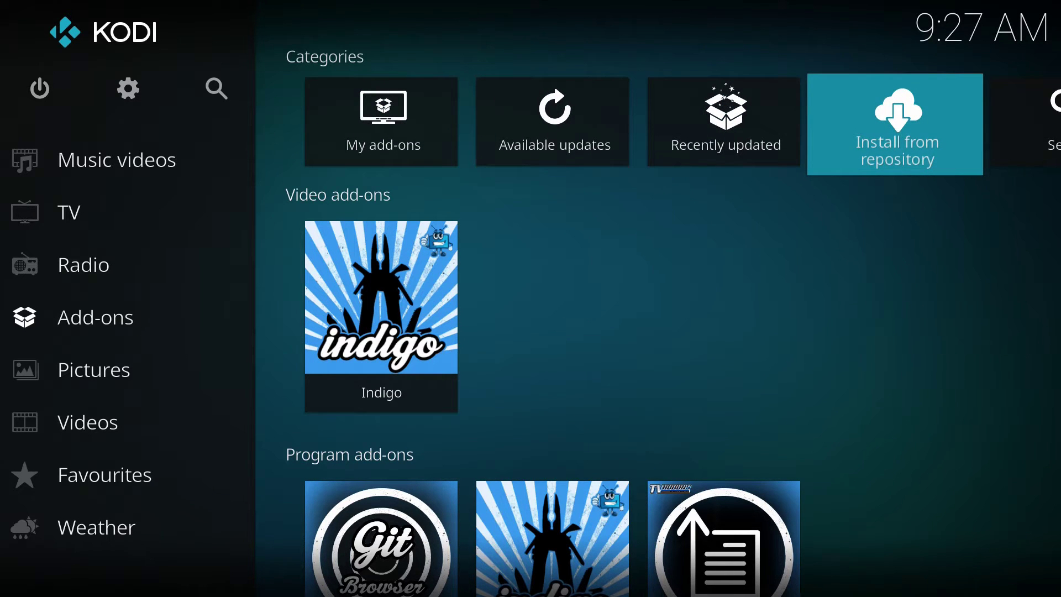
Step: Install Exodus 6.0.0 from the Kodi Bae Repository's Video add-ons
{"action": "key", "text": "Return"}
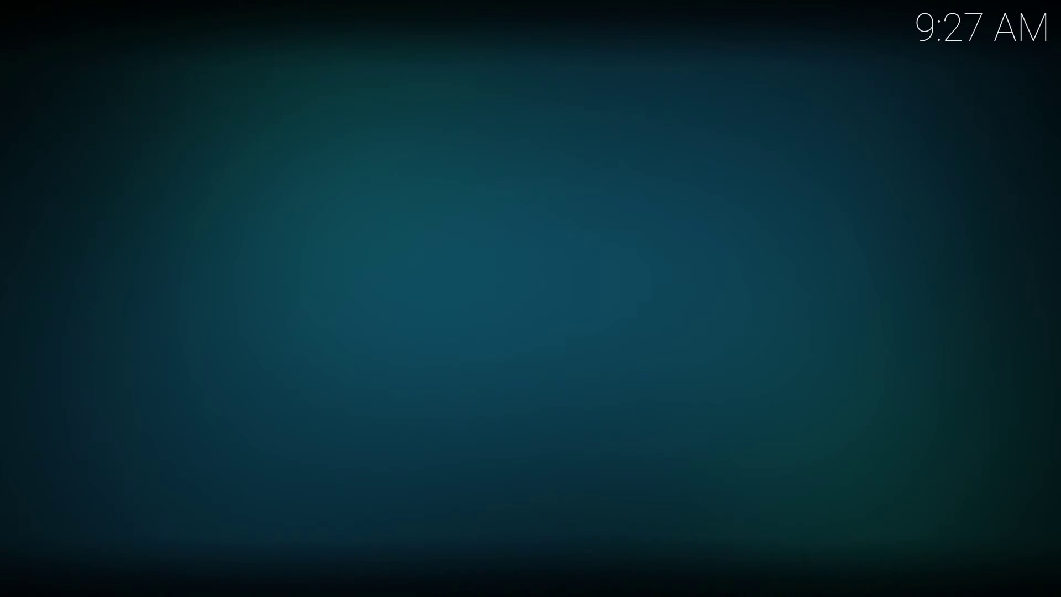
{"action": "key", "text": "Down"}
{"action": "key", "text": "Down"}
{"action": "key", "text": "Down"}
{"action": "key", "text": "Down"}
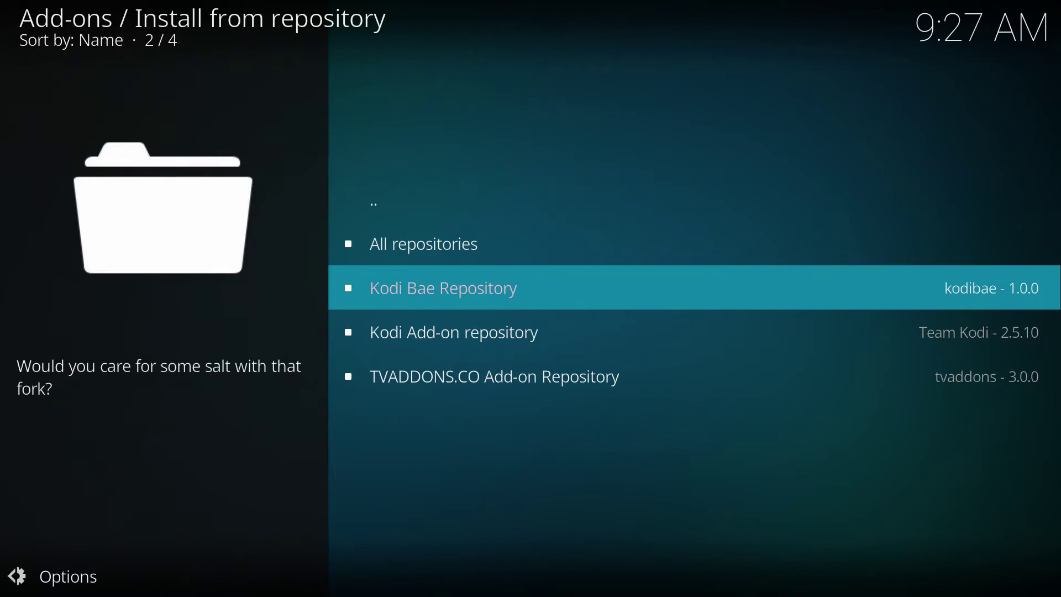
{"action": "key", "text": "Up"}
{"action": "key", "text": "Up"}
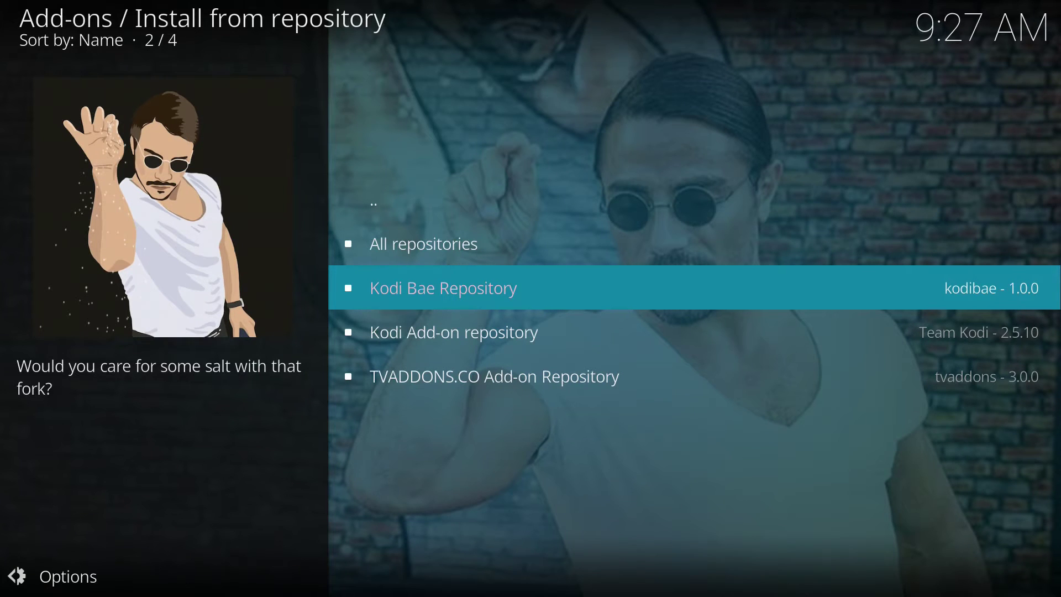
{"action": "key", "text": "Return"}
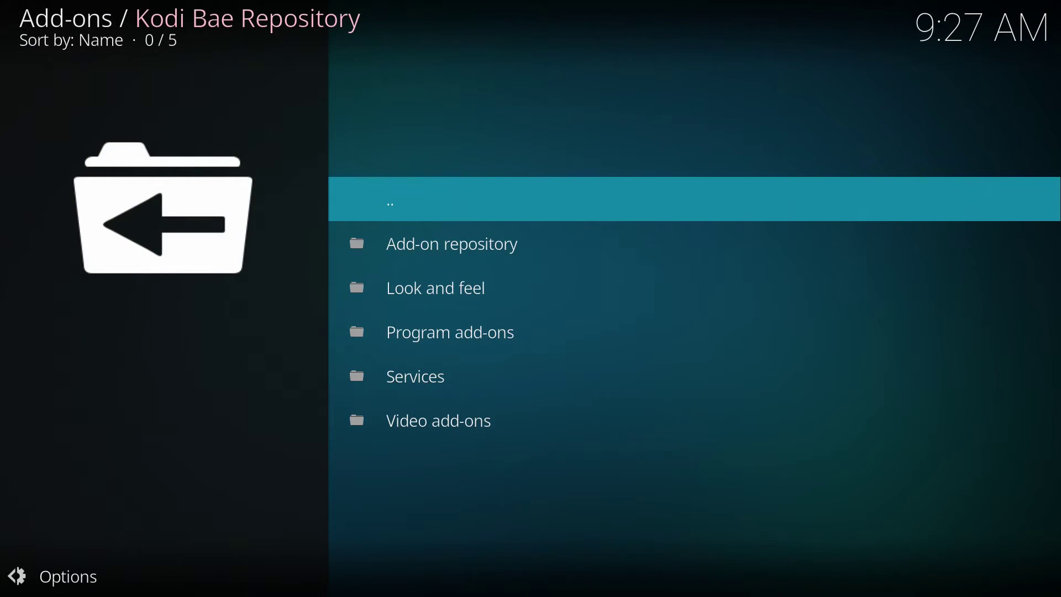
{"action": "key", "text": "Down"}
{"action": "key", "text": "Down"}
{"action": "key", "text": "Down"}
{"action": "key", "text": "Down"}
{"action": "key", "text": "Down"}
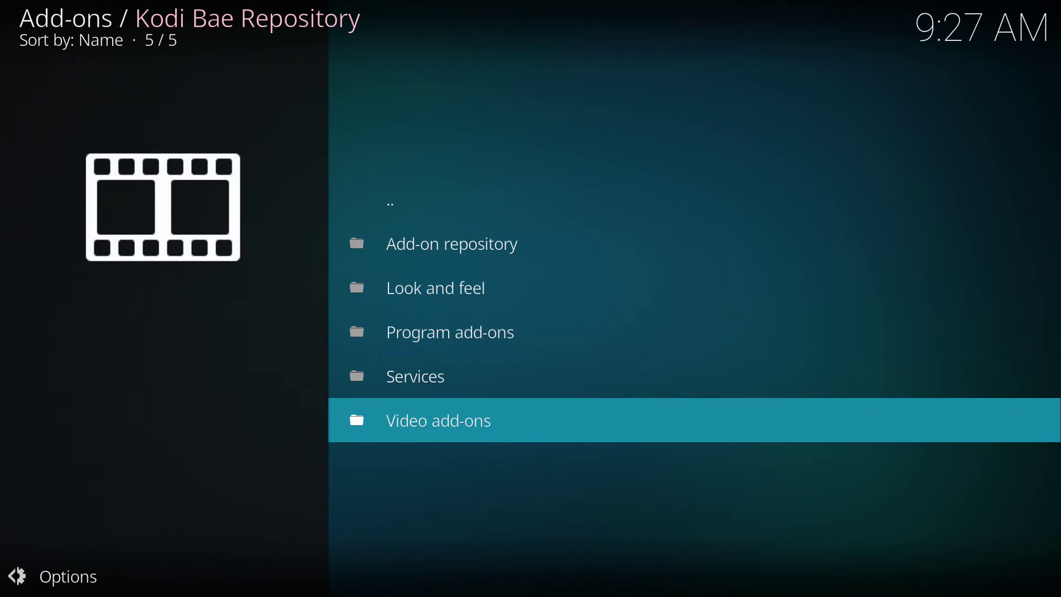
{"action": "key", "text": "Return"}
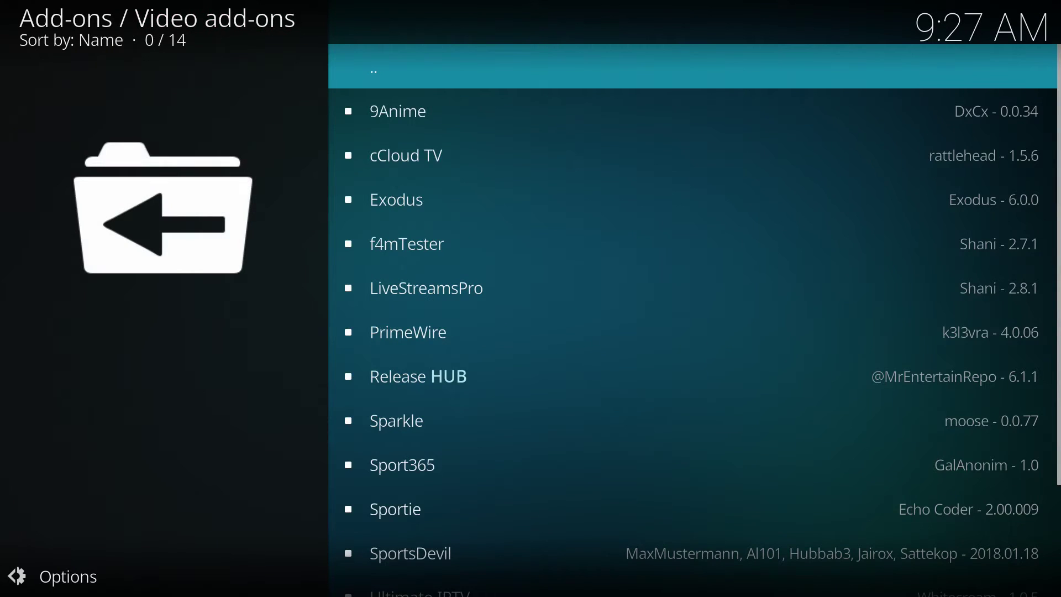
{"action": "key", "text": "Down"}
{"action": "key", "text": "Down"}
{"action": "key", "text": "Down"}
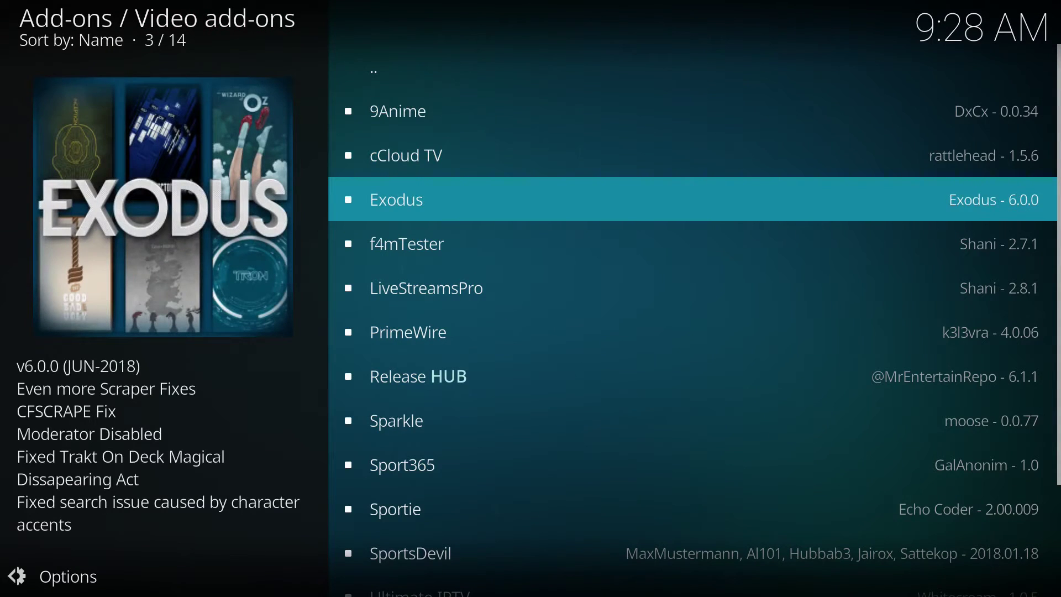
{"action": "key", "text": "Return"}
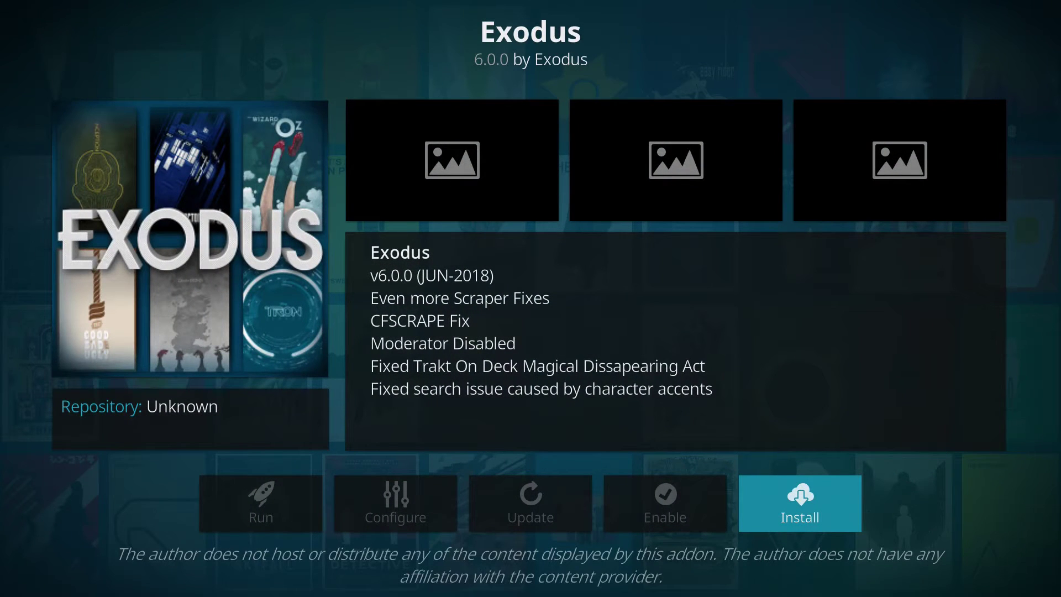
{"action": "key", "text": "Return"}
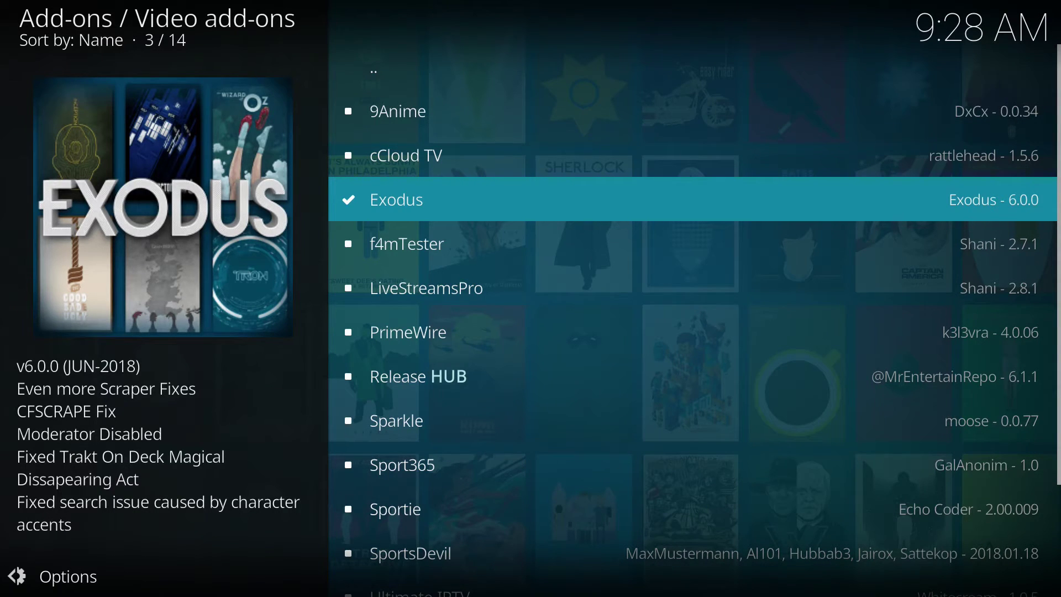
Step: Back out of the Video add-ons to the Install from repository list
{"action": "key", "text": "BackSpace"}
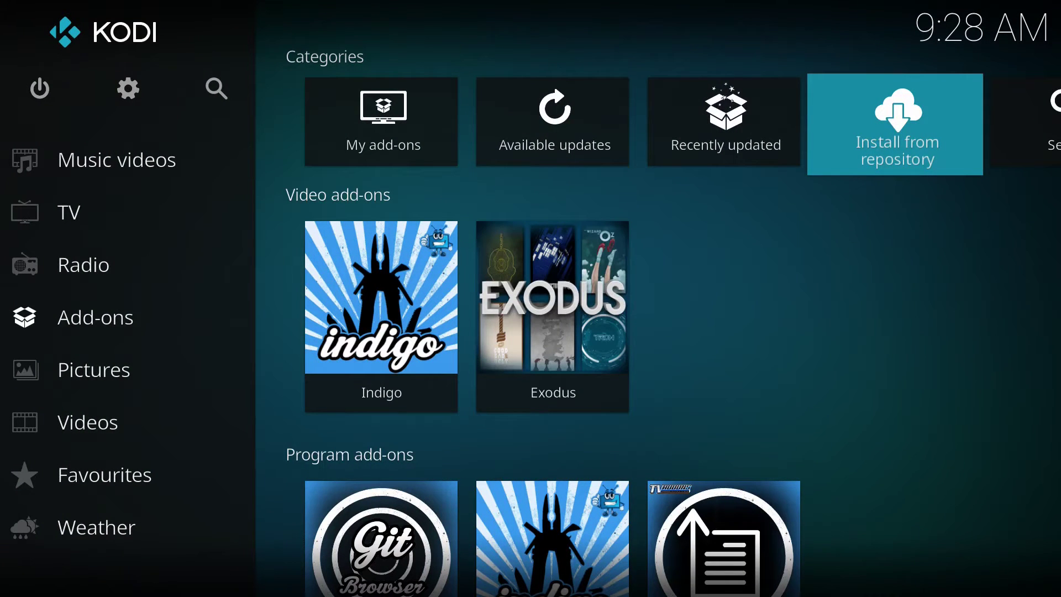
{"action": "key", "text": "Return"}
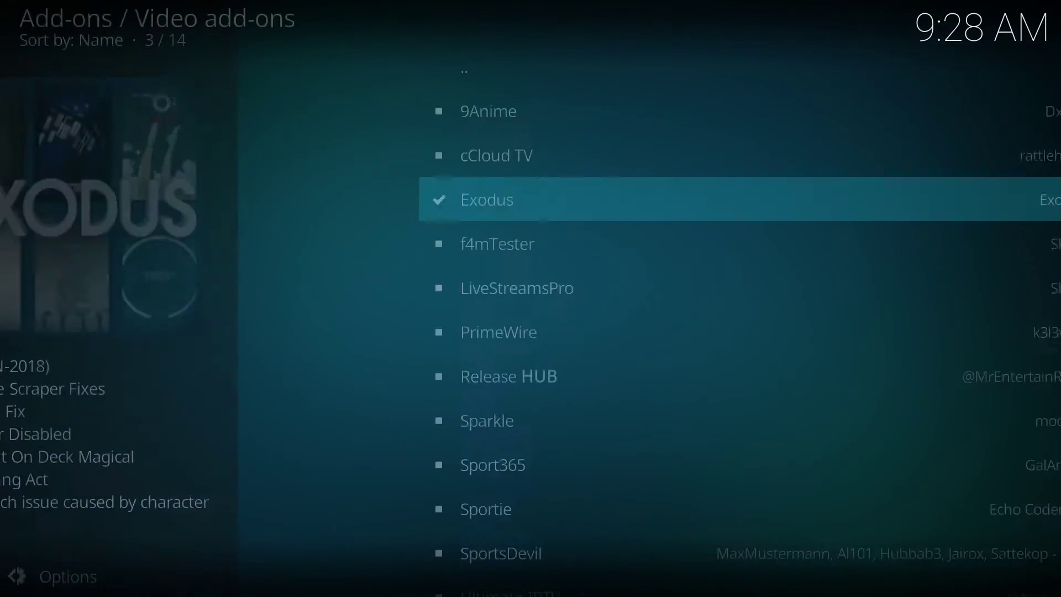
{"action": "key", "text": "Up"}
{"action": "key", "text": "Up"}
{"action": "key", "text": "Up"}
{"action": "key", "text": "Return"}
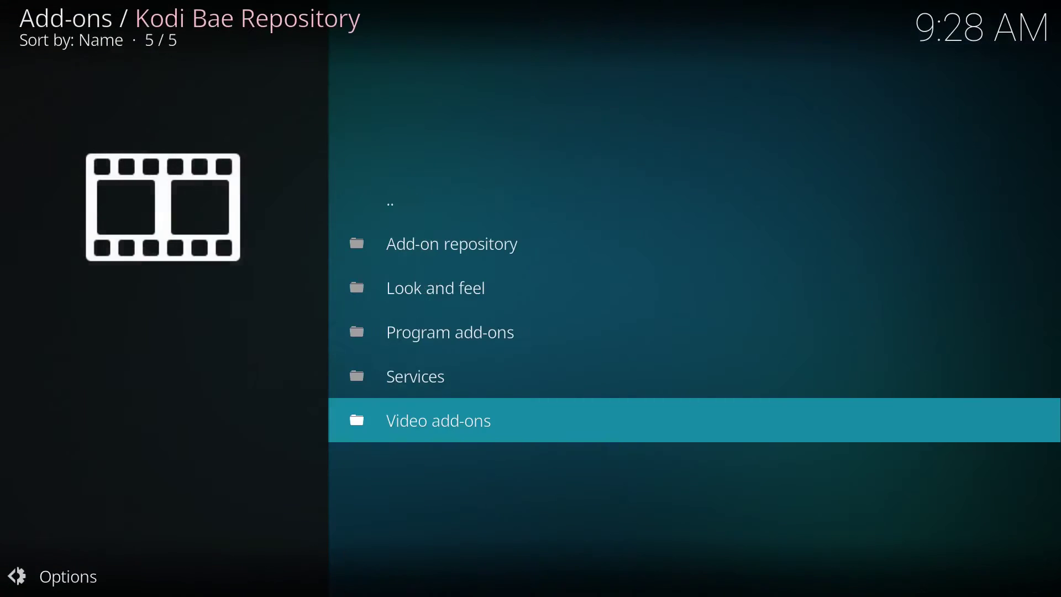
{"action": "key", "text": "Up"}
{"action": "key", "text": "Up"}
{"action": "key", "text": "Up"}
{"action": "key", "text": "Up"}
{"action": "key", "text": "Up"}
{"action": "key", "text": "Return"}
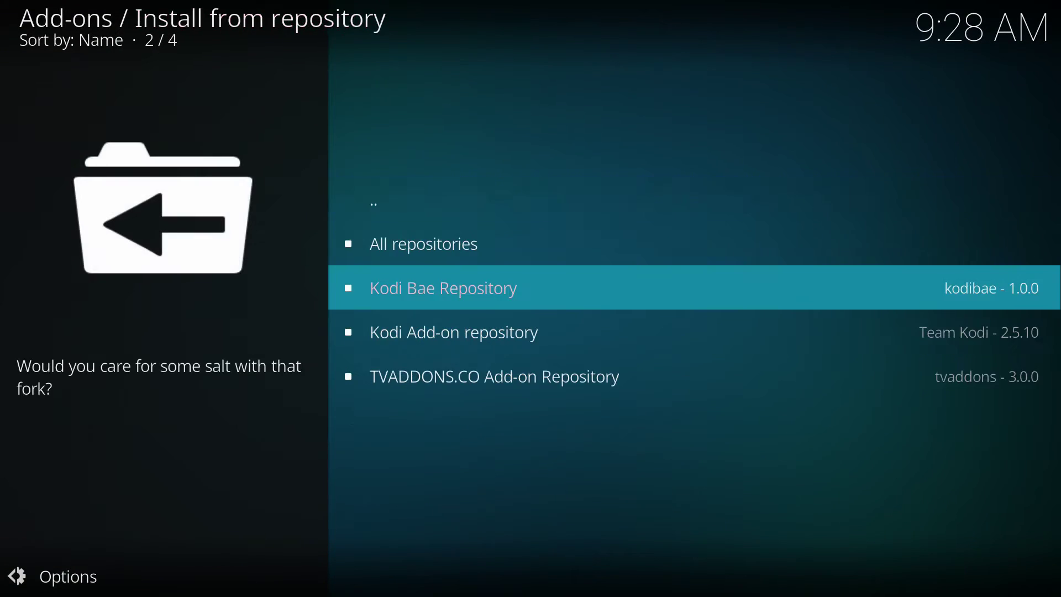
{"action": "key", "text": "Up"}
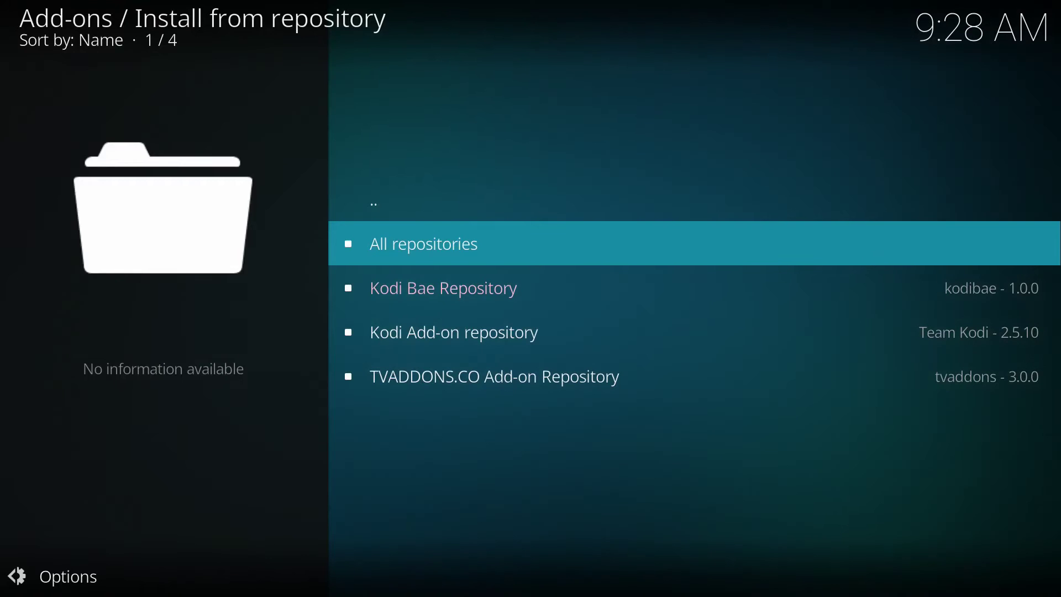
Step: Go to TVADDONS.CO Add-on Repository > Add-on repository > TVADDONS.CO Resolvers Repository details
{"action": "key", "text": "Down"}
{"action": "key", "text": "Down"}
{"action": "key", "text": "Down"}
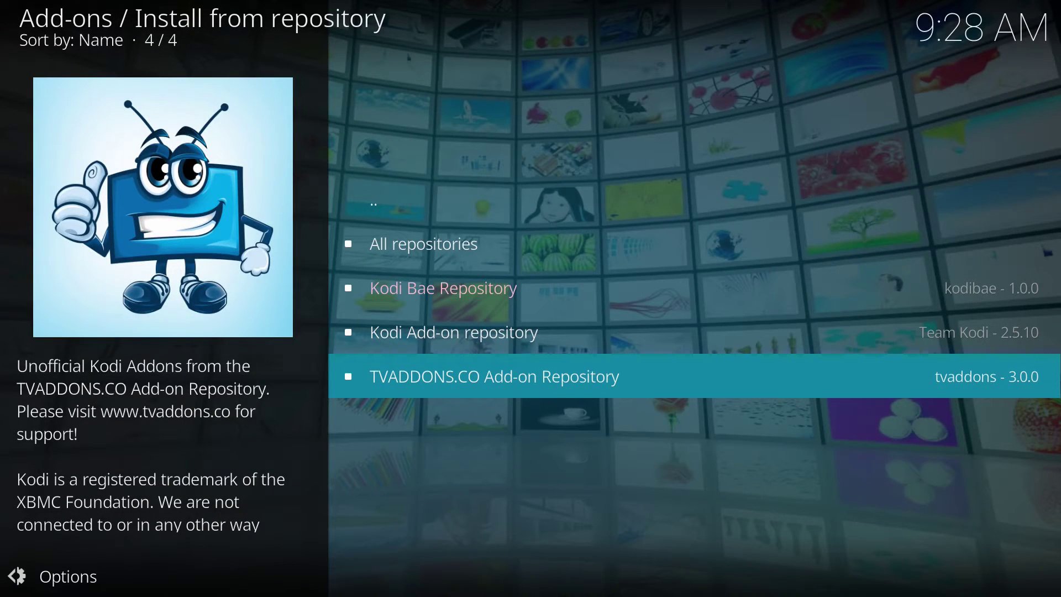
{"action": "key", "text": "Return"}
{"action": "key", "text": "Down"}
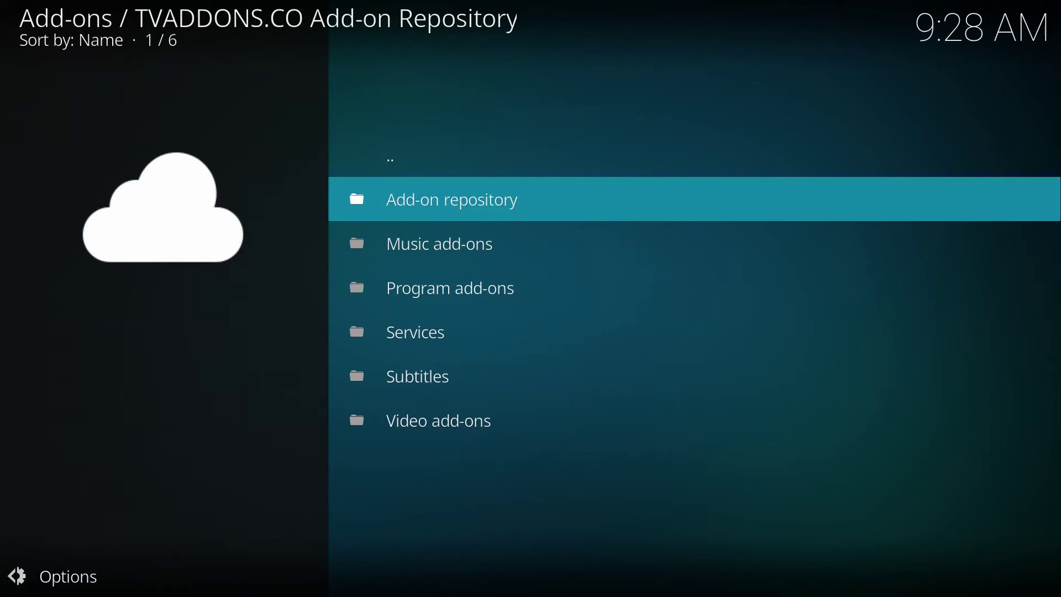
{"action": "key", "text": "Return"}
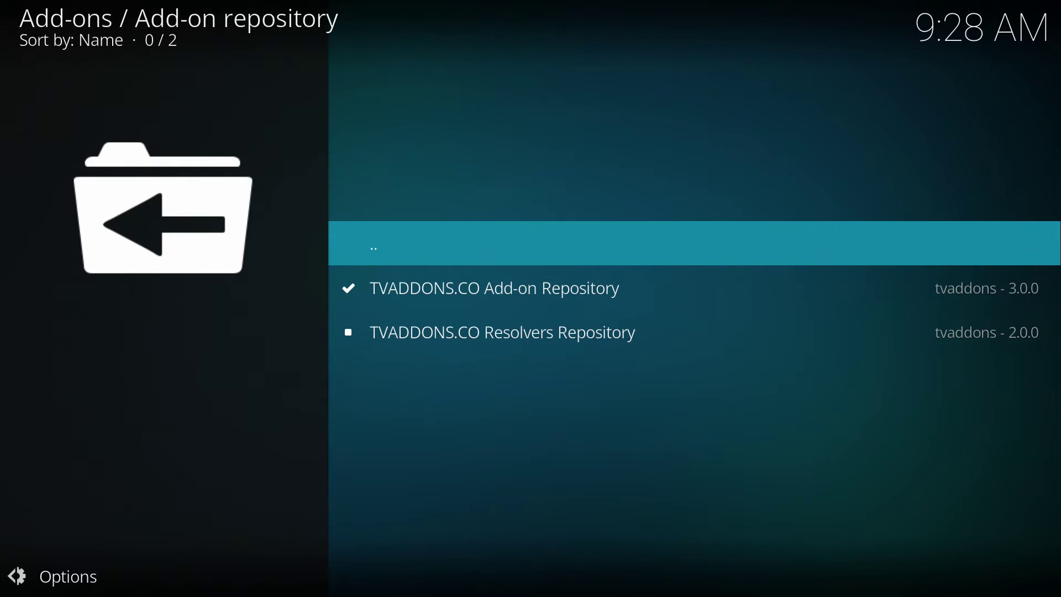
{"action": "key", "text": "Return"}
{"action": "key", "text": "Down"}
{"action": "key", "text": "Down"}
{"action": "key", "text": "Down"}
{"action": "key", "text": "Down"}
{"action": "key", "text": "Down"}
{"action": "key", "text": "Up"}
{"action": "key", "text": "Up"}
{"action": "key", "text": "Up"}
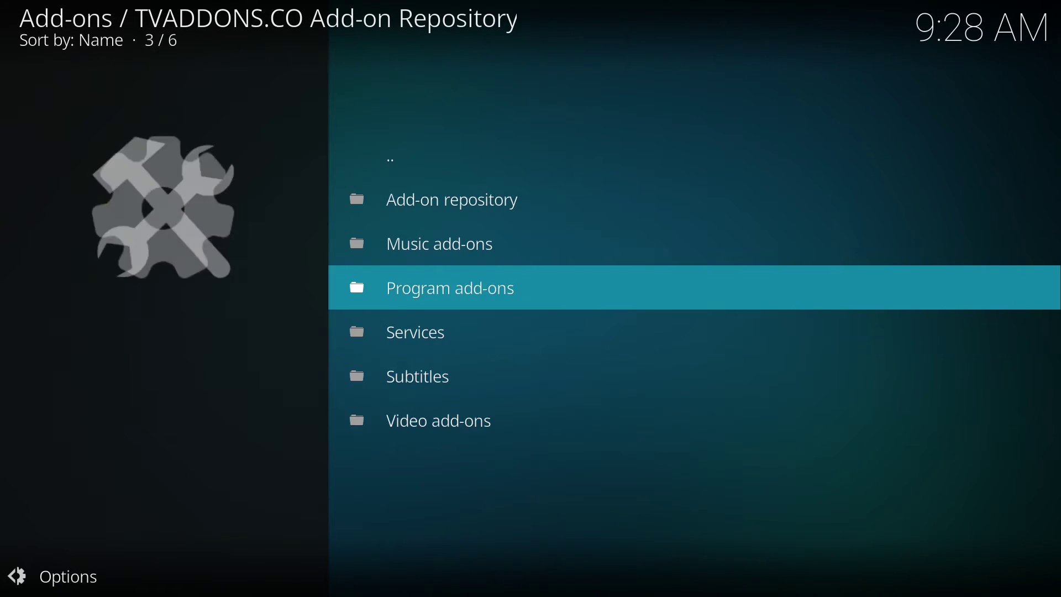
{"action": "key", "text": "Up"}
{"action": "key", "text": "Up"}
{"action": "key", "text": "Return"}
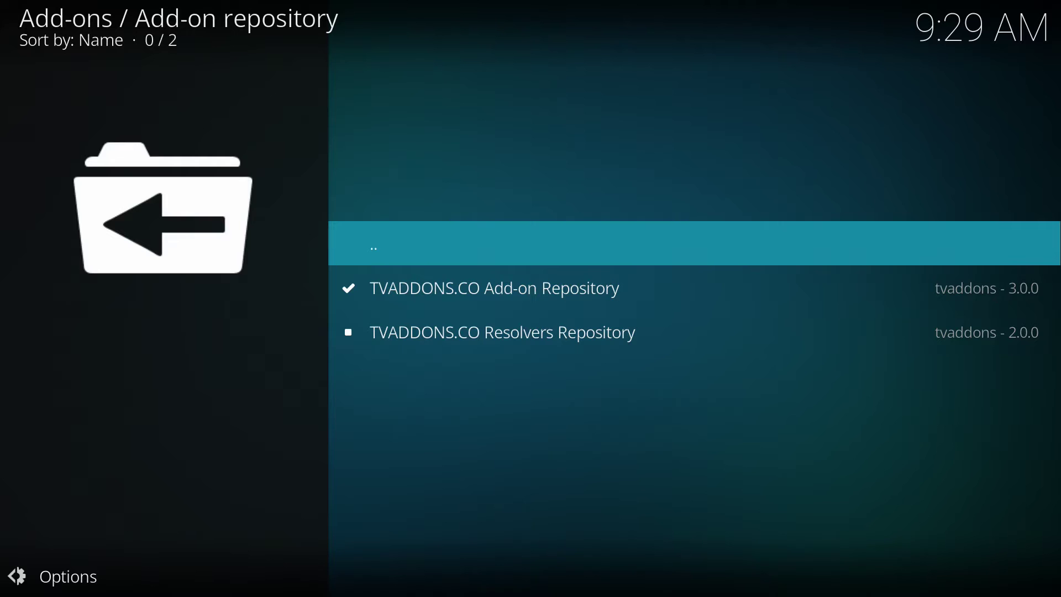
{"action": "key", "text": "Down"}
{"action": "key", "text": "Down"}
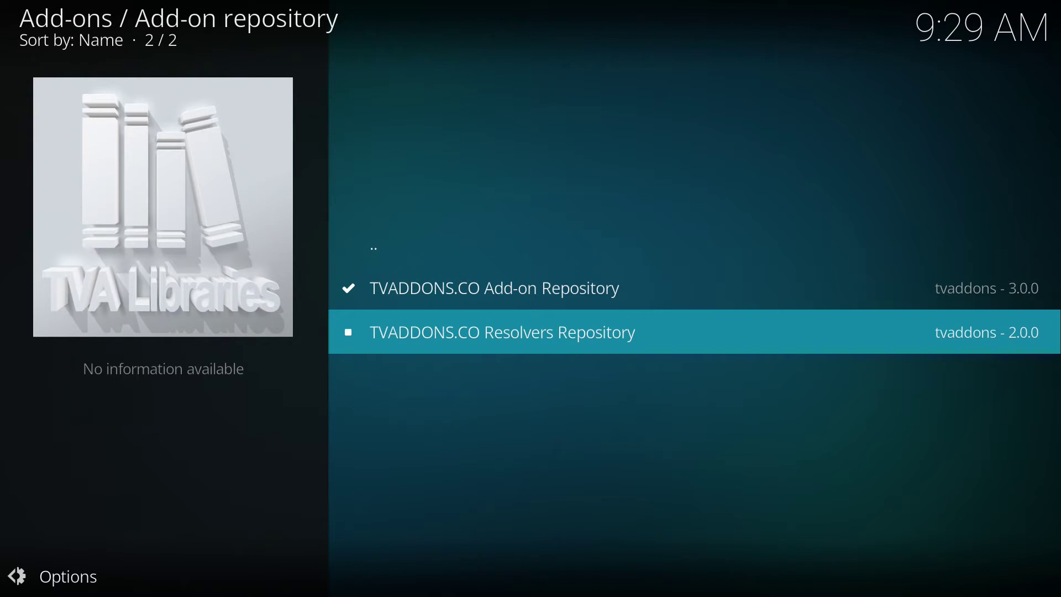
{"action": "key", "text": "Return"}
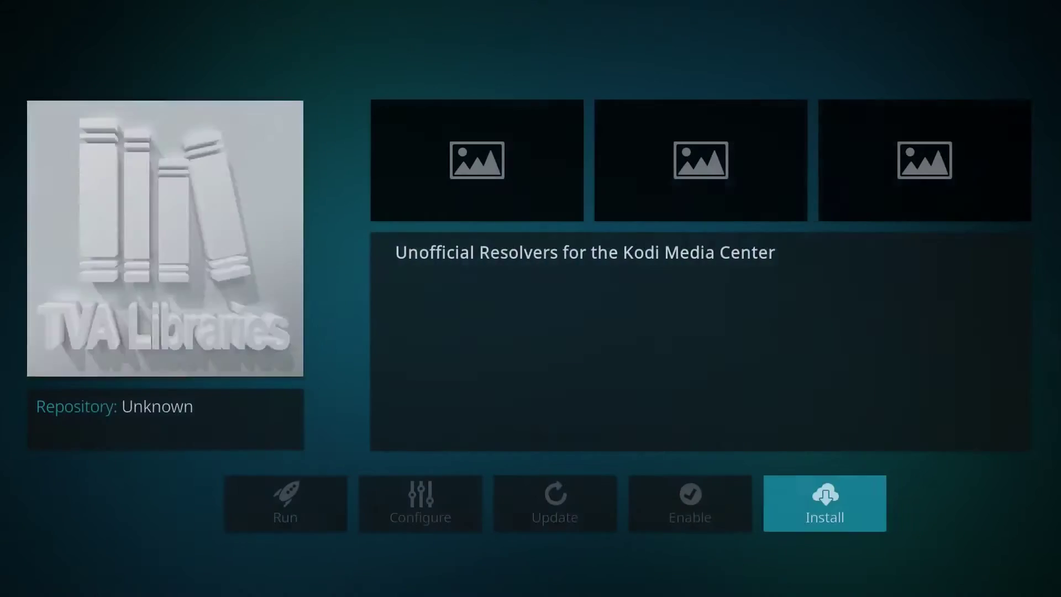
Step: Install Resolvers Repository version 2.0.0 from the TVADDONS.CO Add-on Repository
{"action": "key", "text": "Return"}
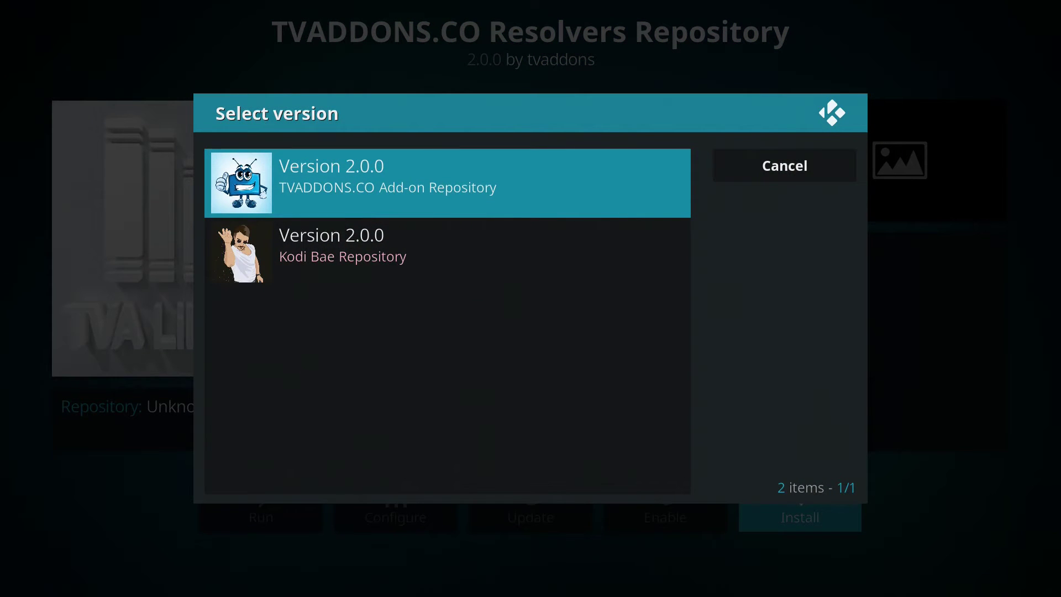
{"action": "key", "text": "Return"}
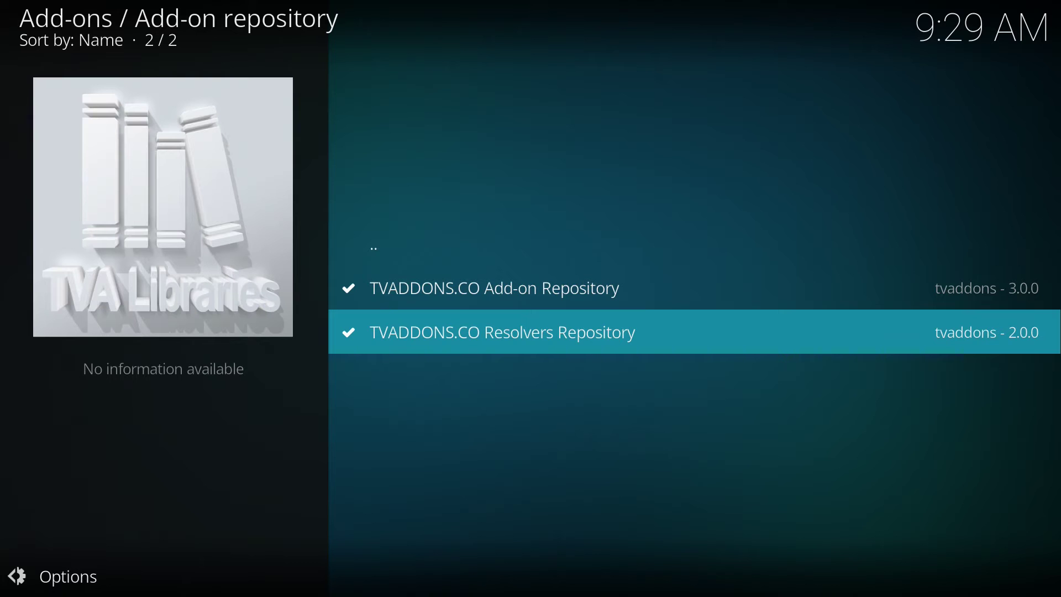
{"action": "key", "text": "Up"}
{"action": "key", "text": "Up"}
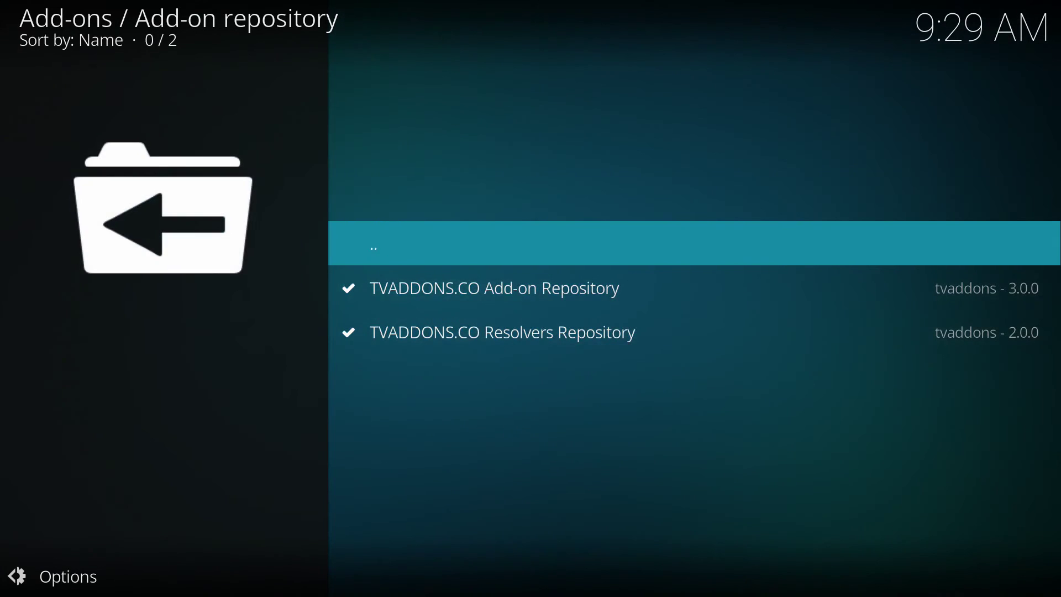
Step: Return to the repository list and open Kodi Bae Repository's Add-on repository category
{"action": "key", "text": "Return"}
{"action": "key", "text": "Up"}
{"action": "key", "text": "Return"}
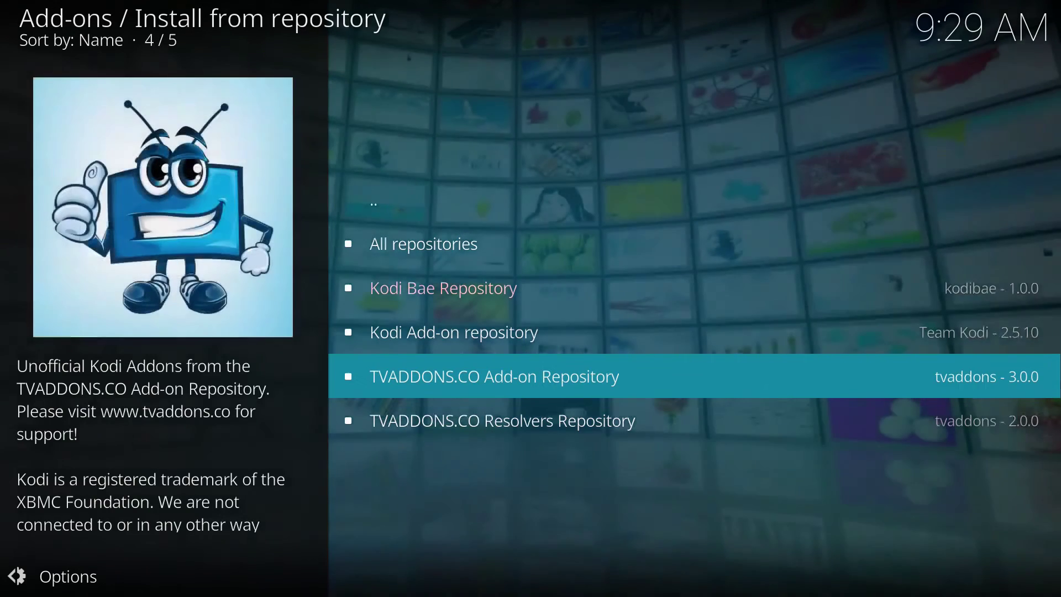
{"action": "key", "text": "Up"}
{"action": "key", "text": "Up"}
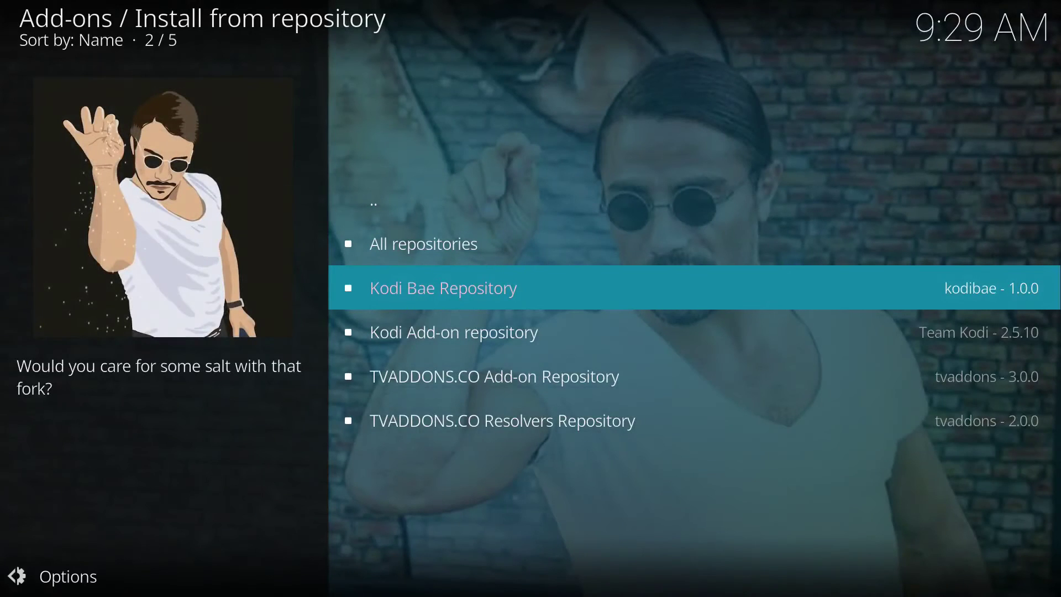
{"action": "key", "text": "Return"}
{"action": "key", "text": "Up"}
{"action": "key", "text": "Up"}
{"action": "key", "text": "Up"}
{"action": "key", "text": "Up"}
{"action": "key", "text": "Up"}
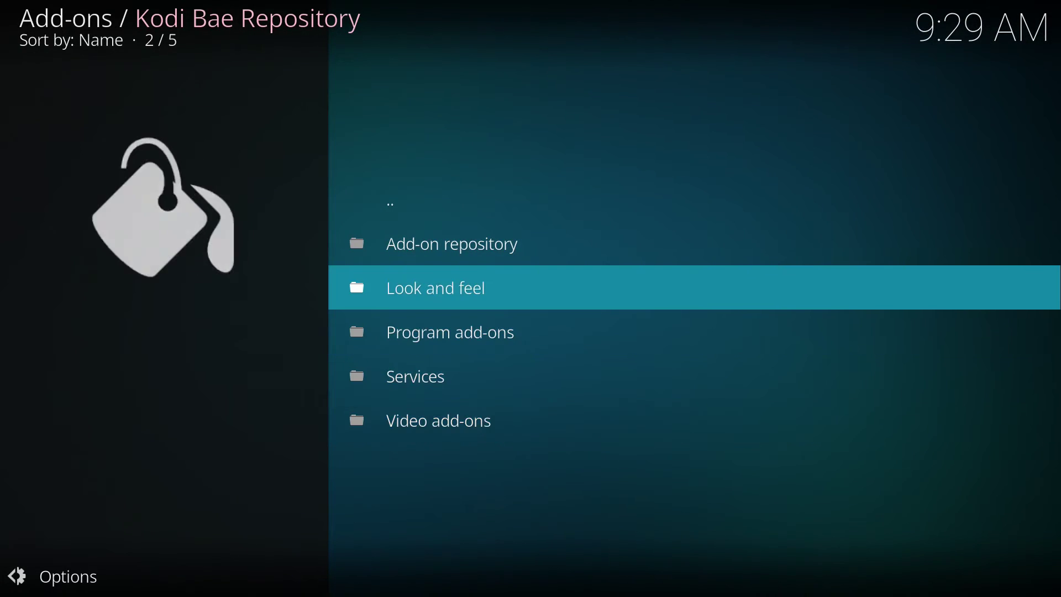
{"action": "key", "text": "Return"}
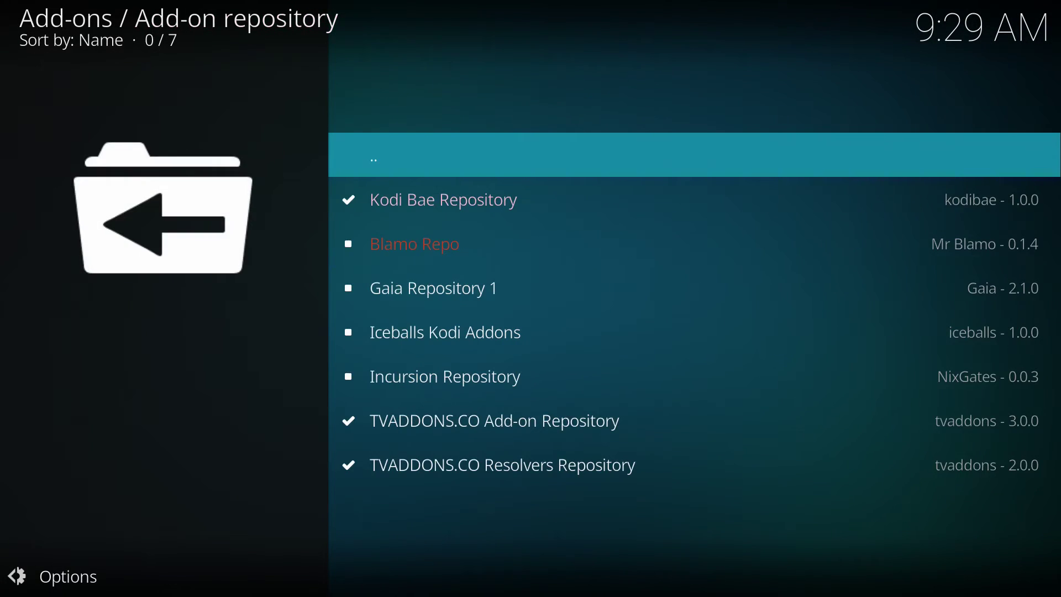
Step: Install Blamo Repo from the Kodi Bae Add-on repository list
{"action": "key", "text": "Down"}
{"action": "key", "text": "Down"}
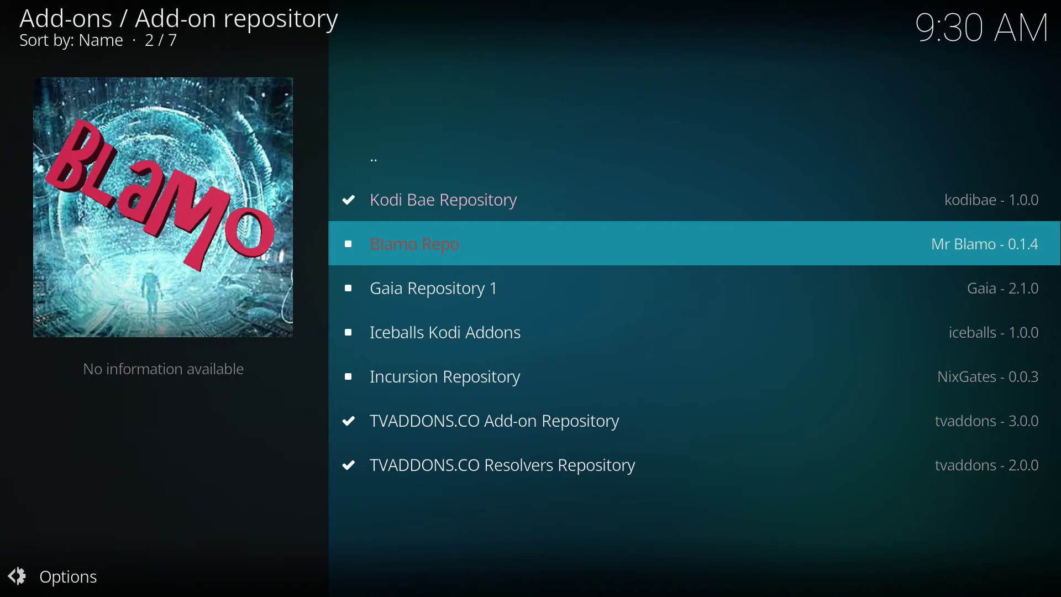
{"action": "key", "text": "Down"}
{"action": "key", "text": "Down"}
{"action": "key", "text": "Down"}
{"action": "key", "text": "Up"}
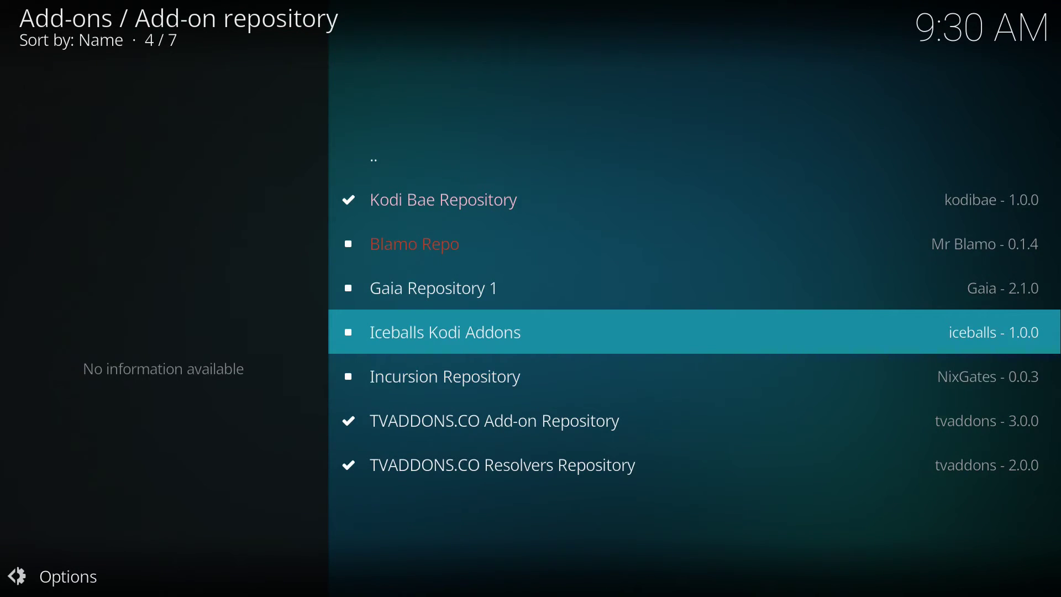
{"action": "key", "text": "Down"}
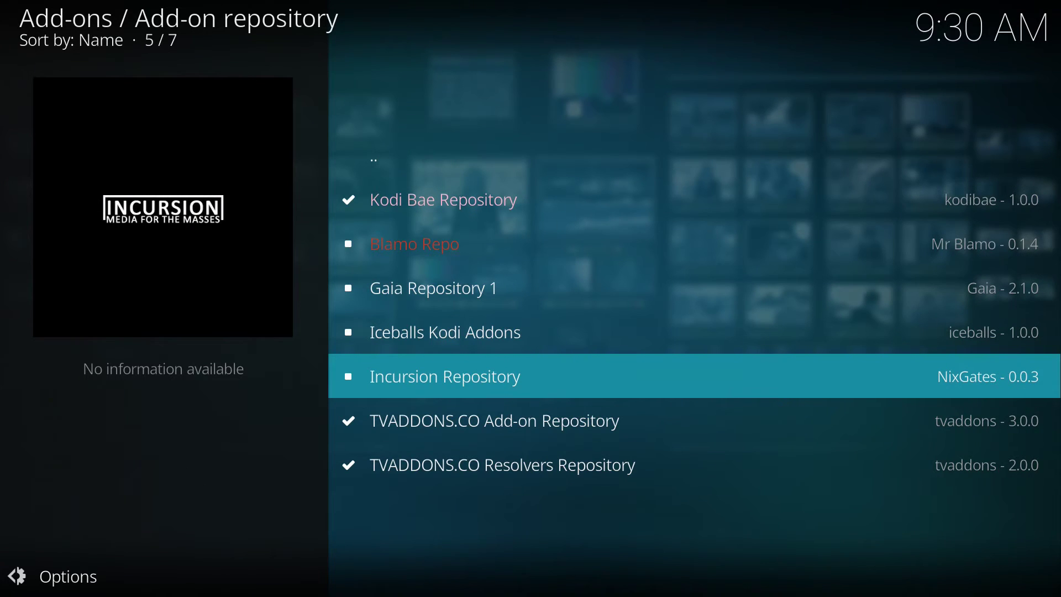
{"action": "key", "text": "Up"}
{"action": "key", "text": "Up"}
{"action": "key", "text": "Up"}
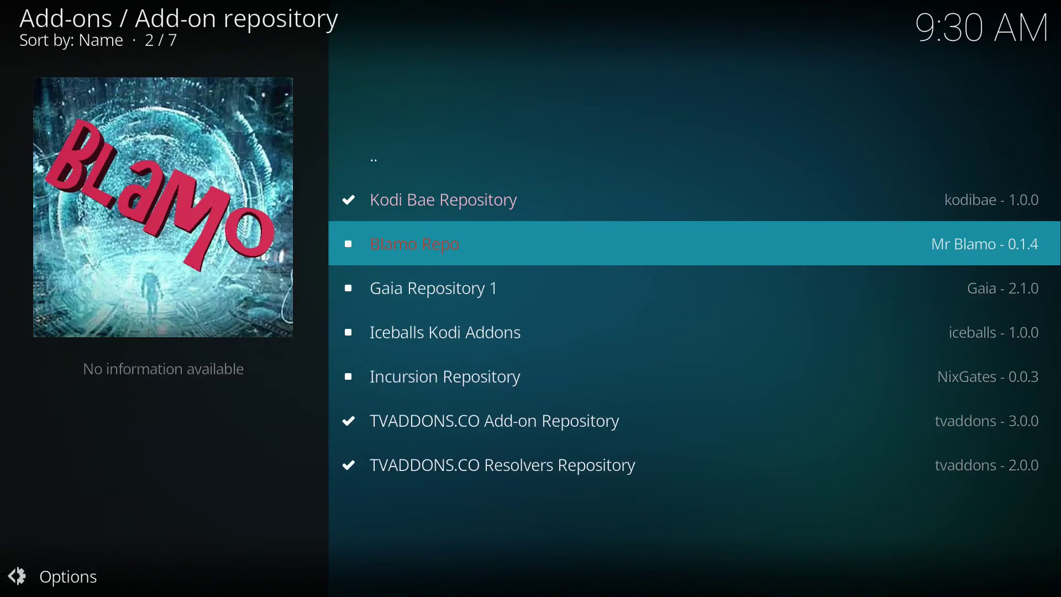
{"action": "key", "text": "Return"}
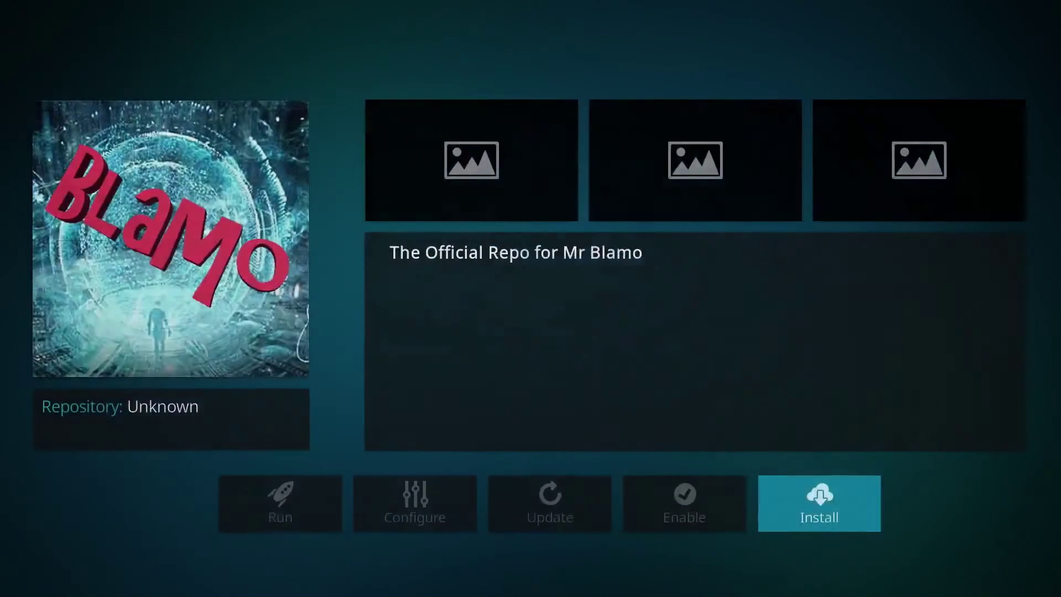
{"action": "key", "text": "Return"}
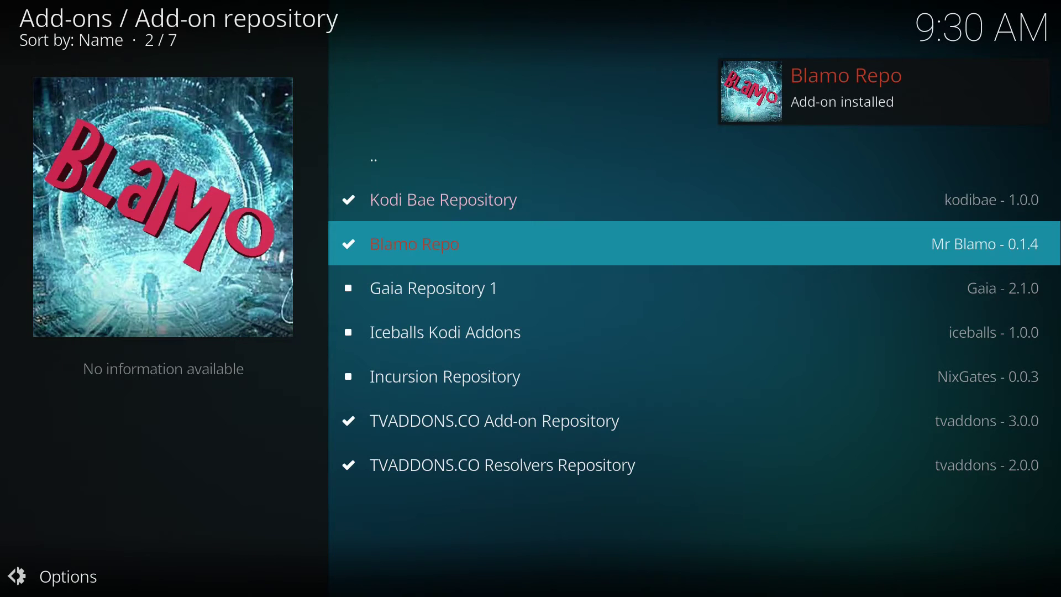
Step: Install Incursion Repository from the same list
{"action": "key", "text": "Down"}
{"action": "key", "text": "Down"}
{"action": "key", "text": "Down"}
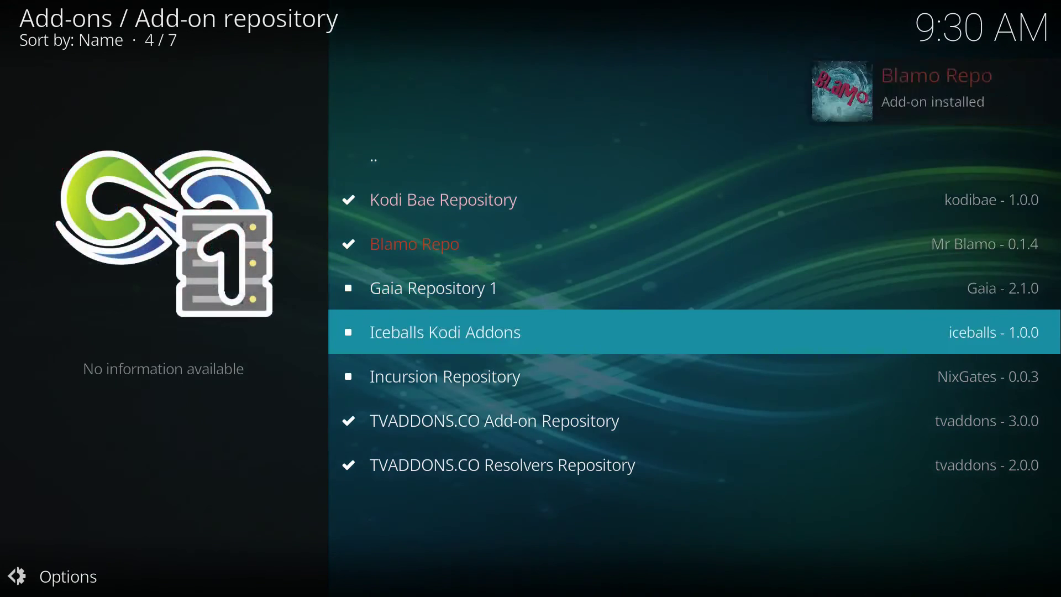
{"action": "key", "text": "Return"}
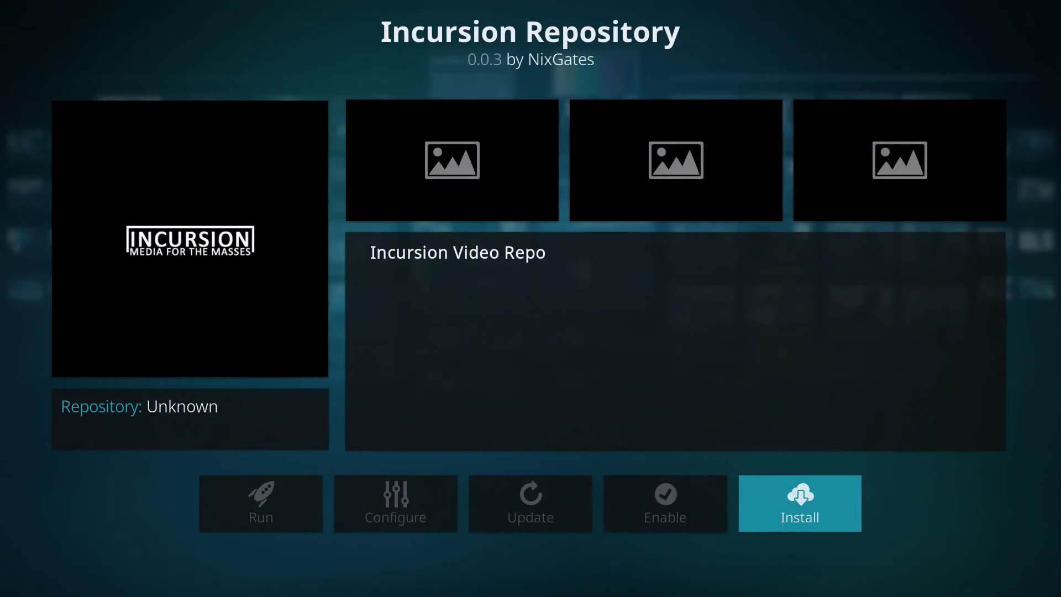
{"action": "key", "text": "Return"}
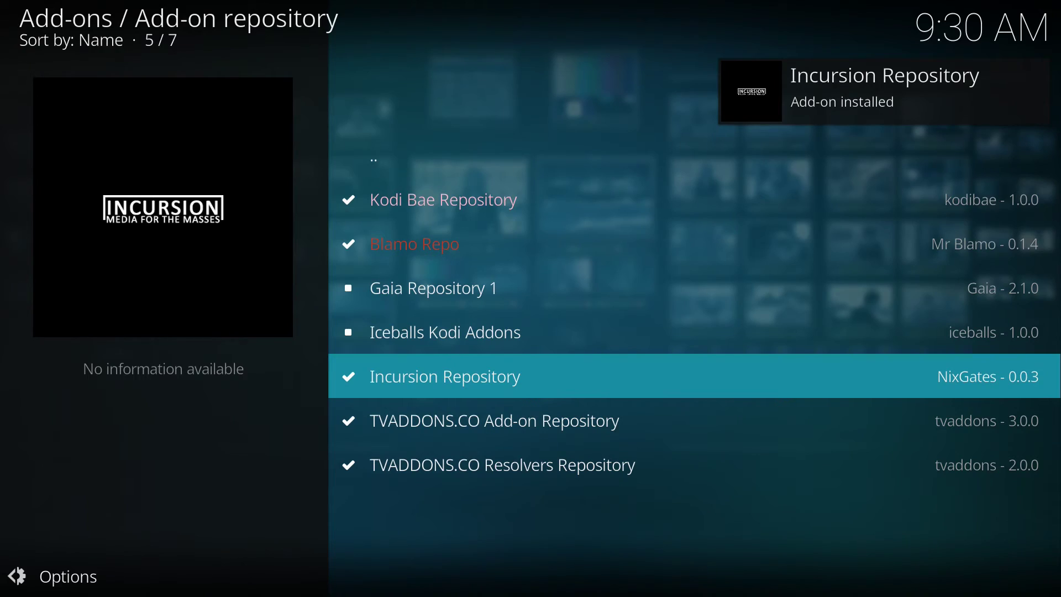
{"action": "key", "text": "Up"}
{"action": "key", "text": "Up"}
{"action": "key", "text": "Up"}
{"action": "key", "text": "Up"}
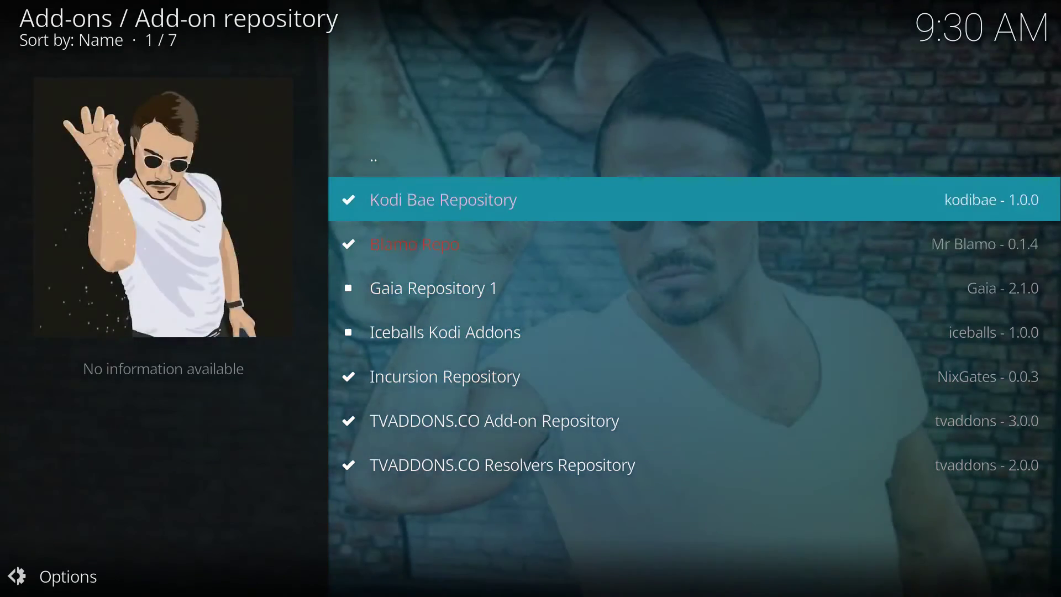
Step: Return to the full repository list and open Blamo Repo's Add-on repository category
{"action": "key", "text": "Up"}
{"action": "key", "text": "Down"}
{"action": "key", "text": "Down"}
{"action": "key", "text": "Down"}
{"action": "key", "text": "Down"}
{"action": "key", "text": "Up"}
{"action": "key", "text": "Up"}
{"action": "key", "text": "Up"}
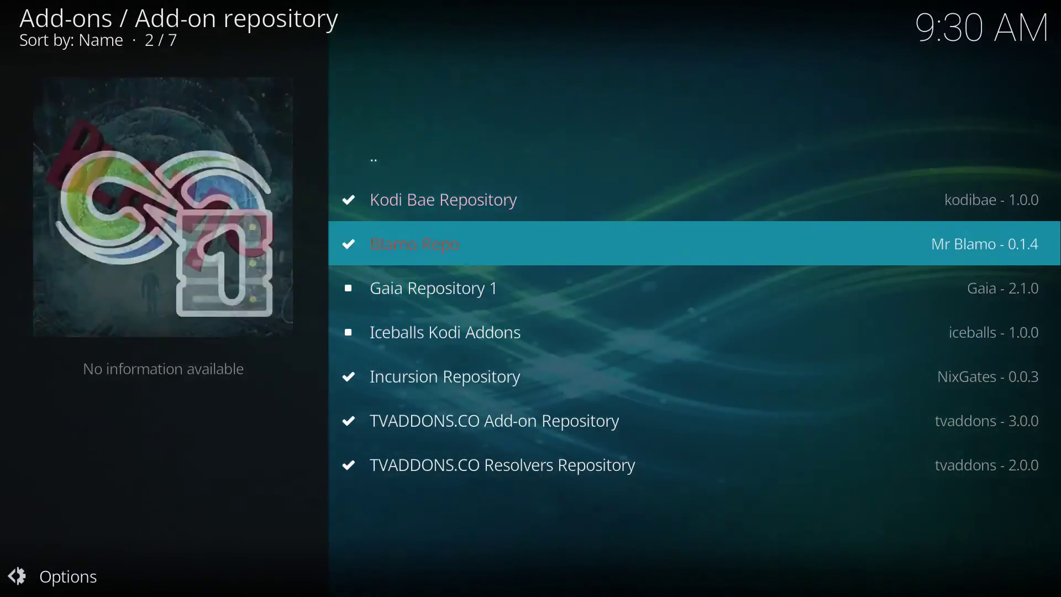
{"action": "key", "text": "Return"}
{"action": "key", "text": "Down"}
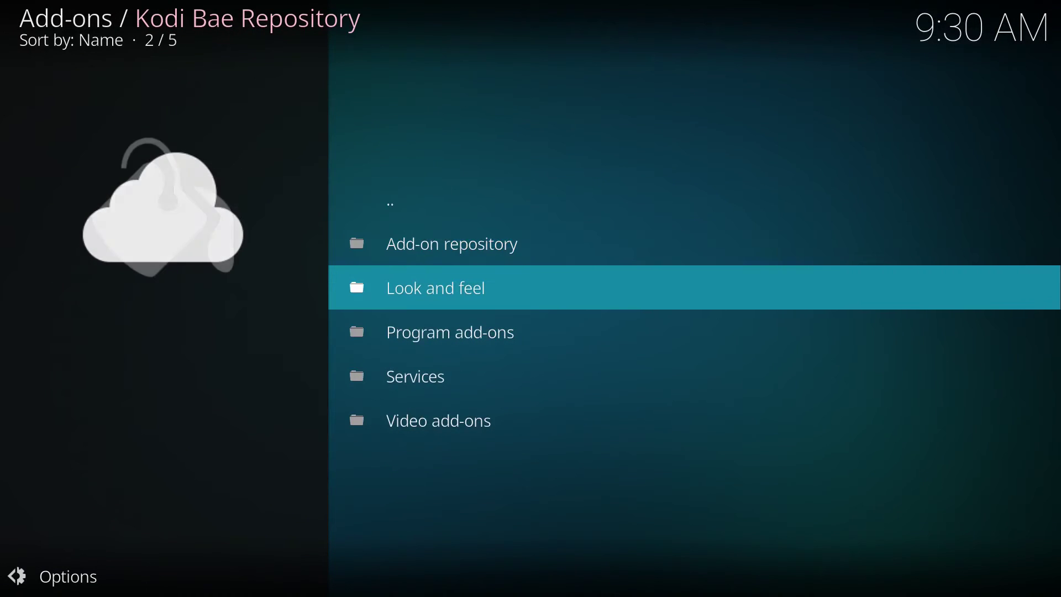
{"action": "key", "text": "Up"}
{"action": "key", "text": "Up"}
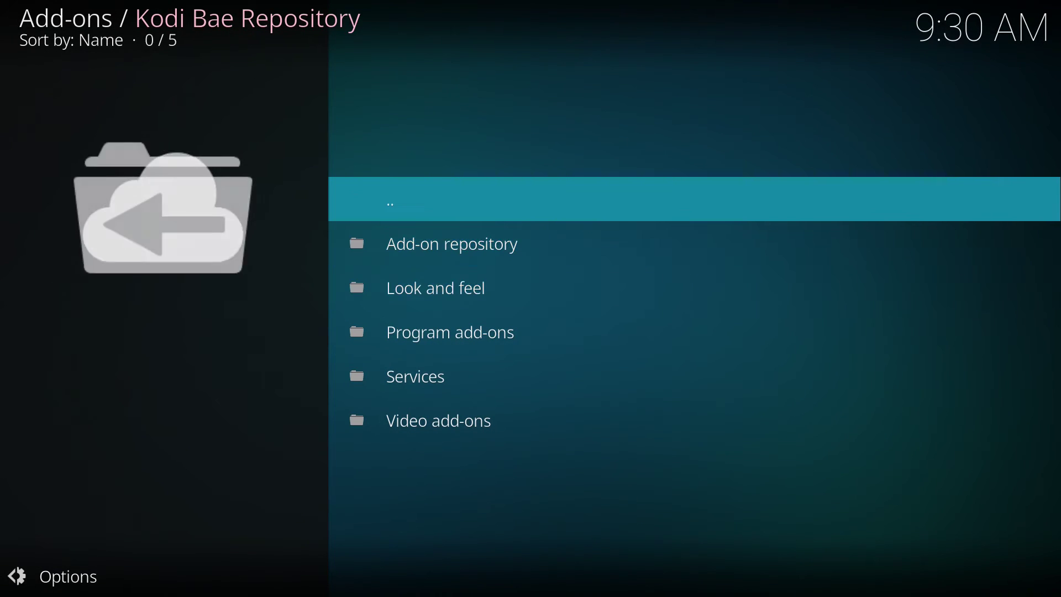
{"action": "key", "text": "Return"}
{"action": "key", "text": "Down"}
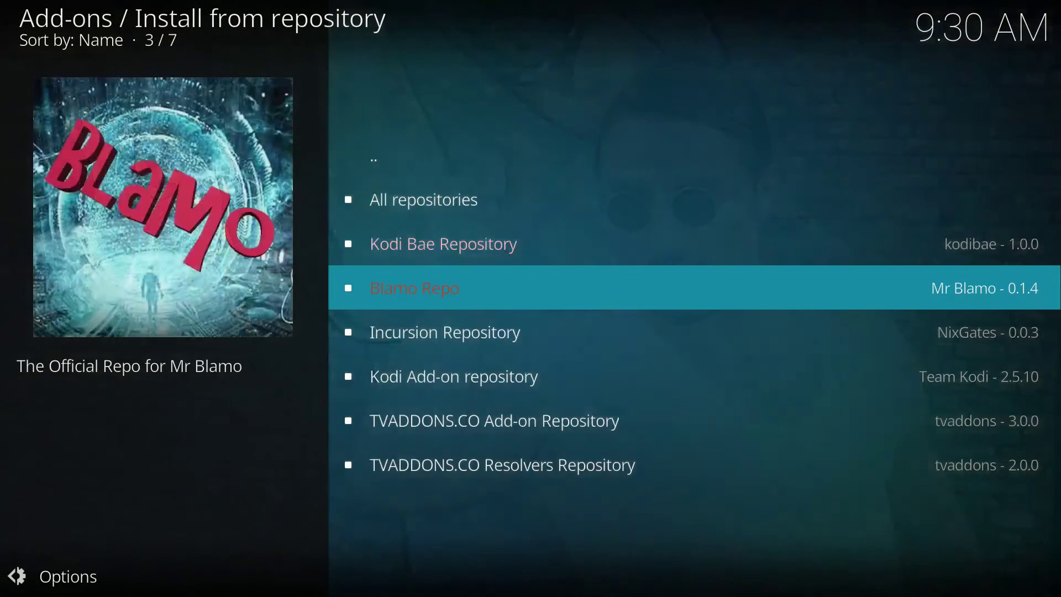
{"action": "key", "text": "Return"}
{"action": "key", "text": "Down"}
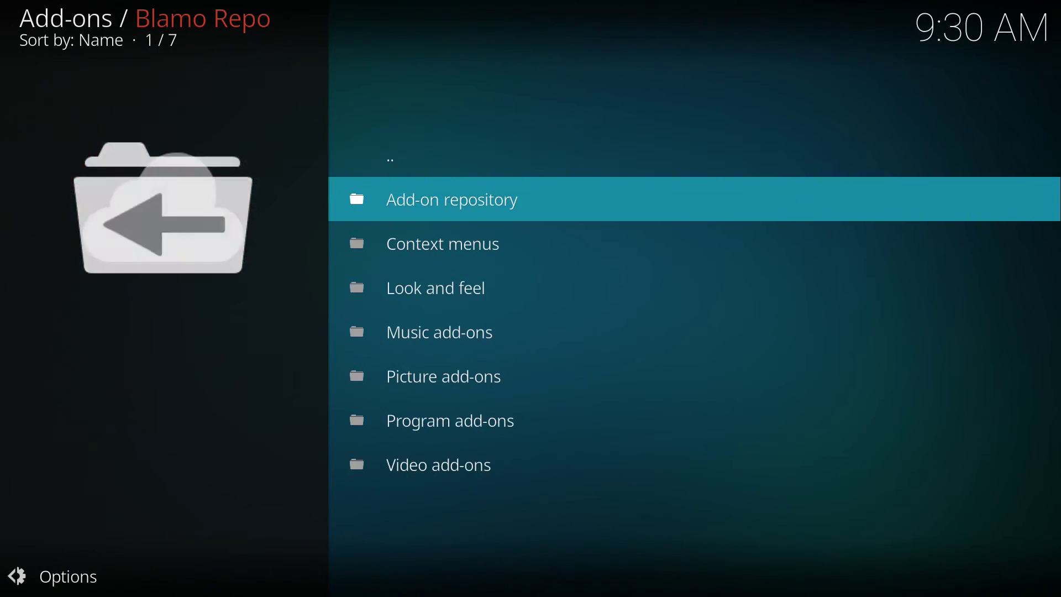
{"action": "key", "text": "Return"}
Step: Install jsergio repo (Blamo Repo version) and universalscrapers-repository
{"action": "key", "text": "Down"}
{"action": "key", "text": "Down"}
{"action": "key", "text": "Down"}
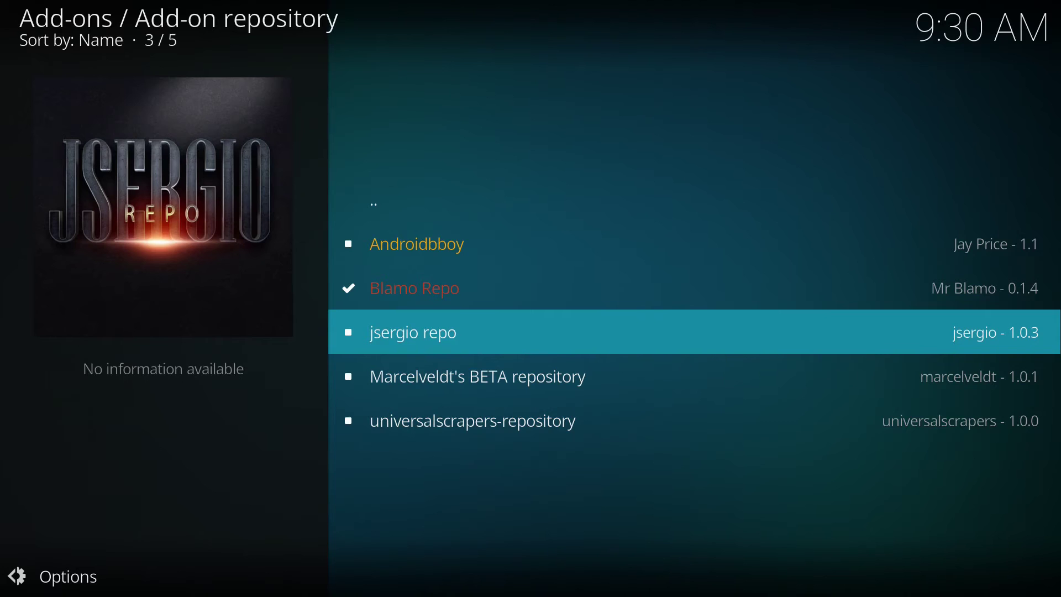
{"action": "key", "text": "Return"}
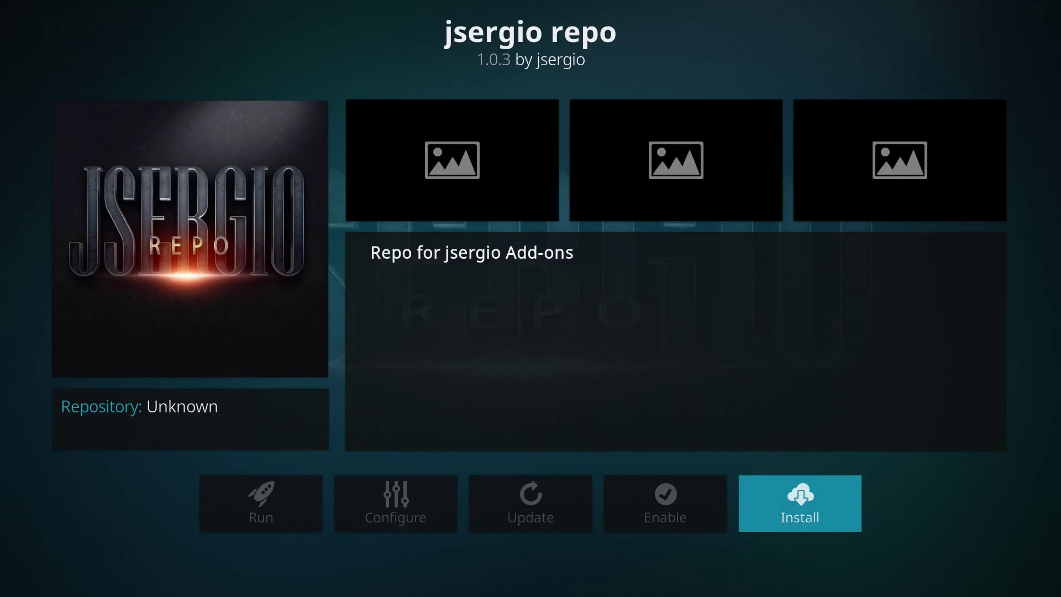
{"action": "key", "text": "Return"}
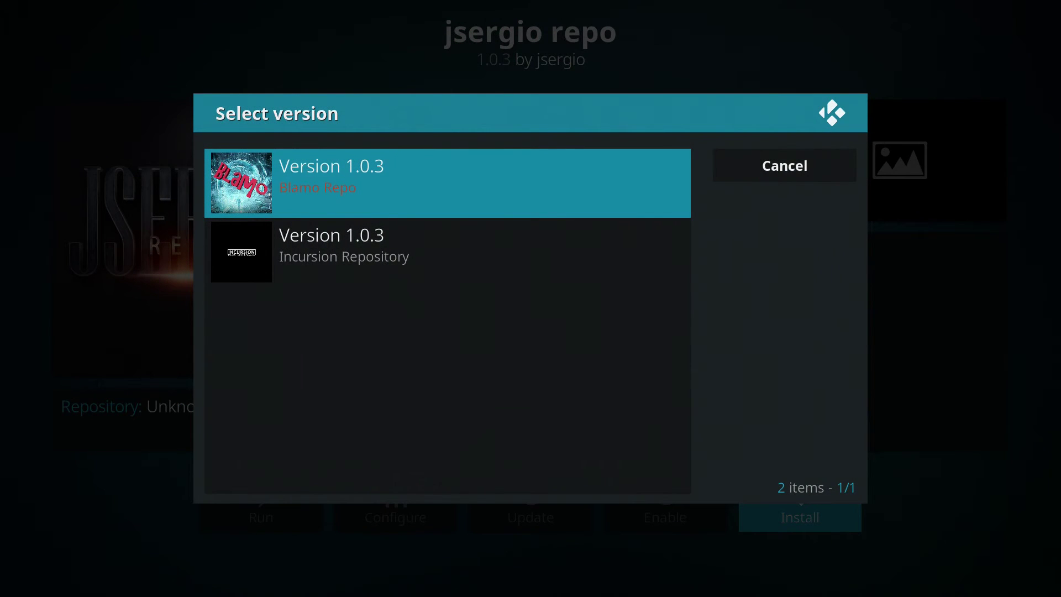
{"action": "key", "text": "Return"}
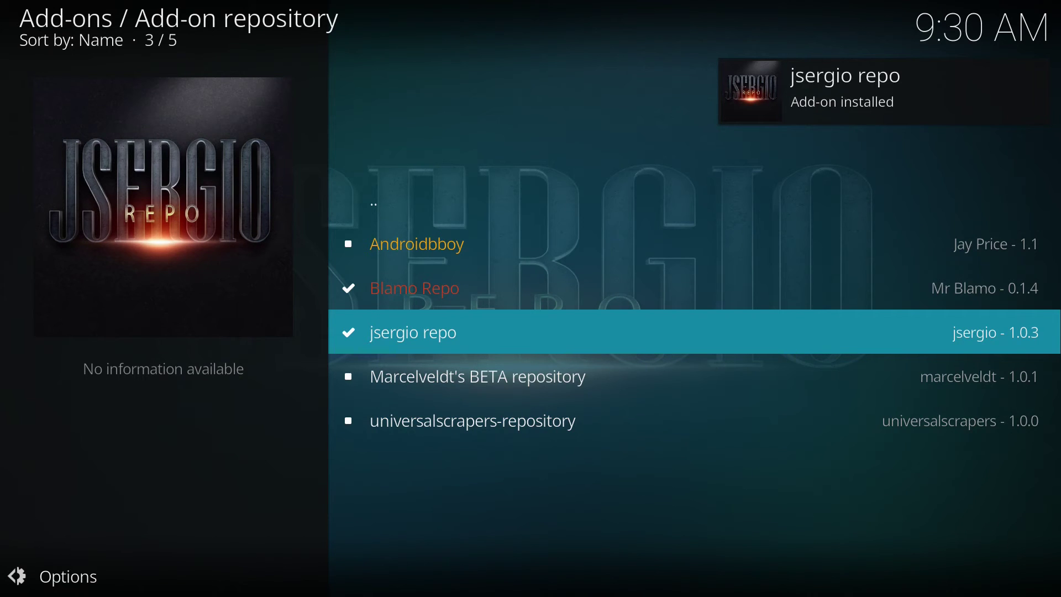
{"action": "key", "text": "Down"}
{"action": "key", "text": "Down"}
{"action": "key", "text": "Return"}
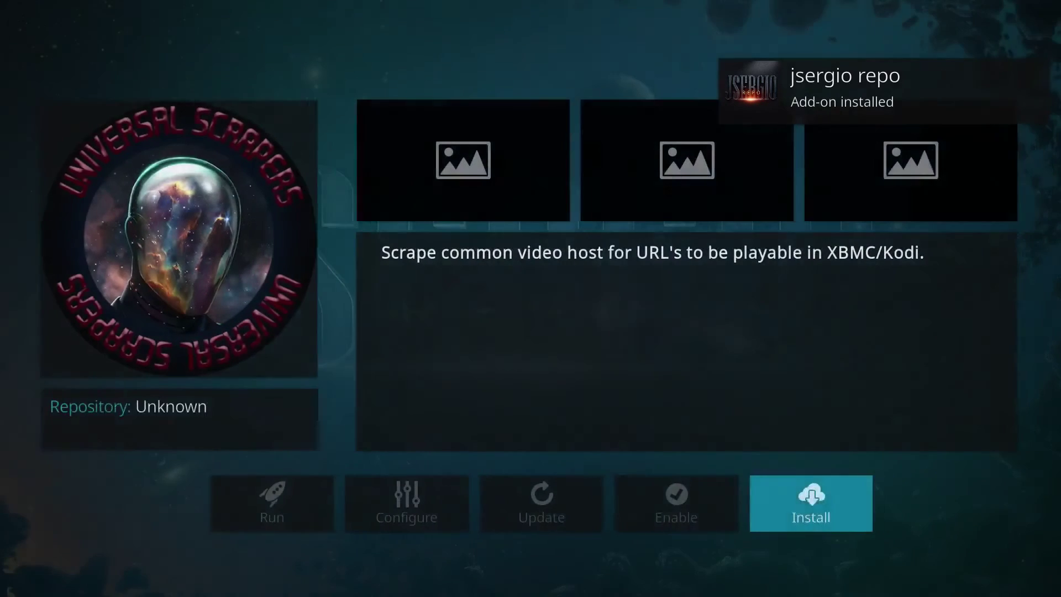
{"action": "key", "text": "Return"}
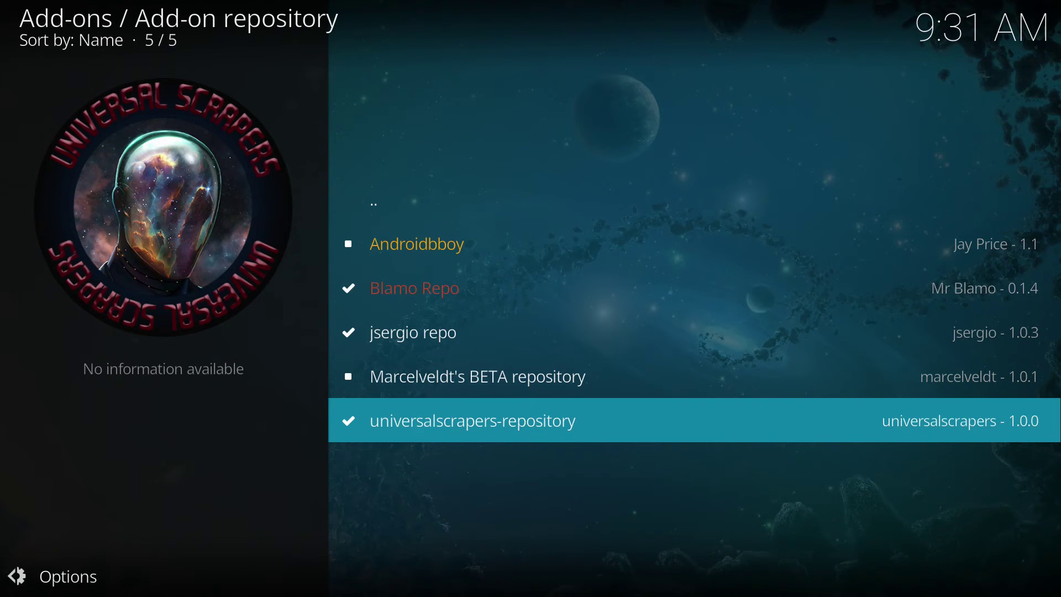
Step: Go back to the full repository list and check the newly installed repositories
{"action": "key", "text": "Up"}
{"action": "key", "text": "Up"}
{"action": "key", "text": "Up"}
{"action": "key", "text": "Up"}
{"action": "key", "text": "Up"}
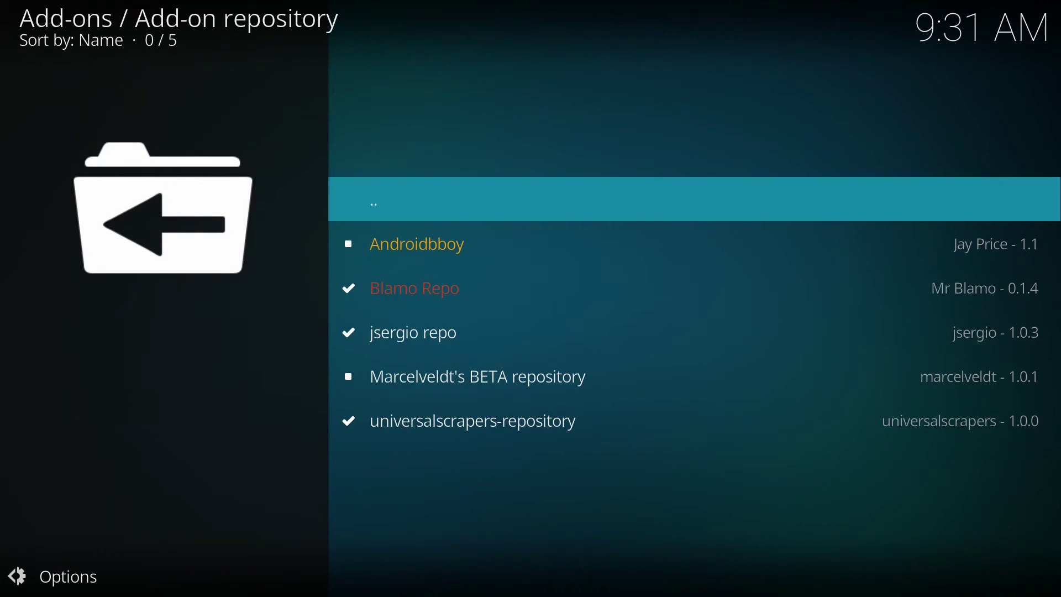
{"action": "key", "text": "Return"}
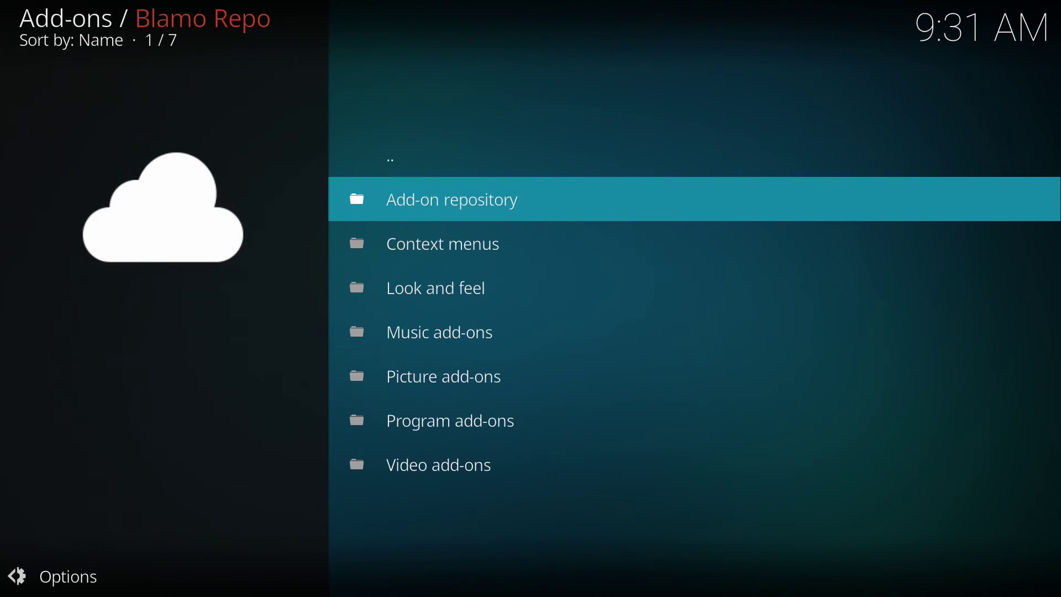
{"action": "key", "text": "Up"}
{"action": "key", "text": "Return"}
{"action": "key", "text": "Down"}
{"action": "key", "text": "Down"}
{"action": "key", "text": "Down"}
{"action": "key", "text": "Down"}
{"action": "key", "text": "Down"}
{"action": "key", "text": "Down"}
{"action": "key", "text": "Up"}
{"action": "key", "text": "Up"}
{"action": "key", "text": "Up"}
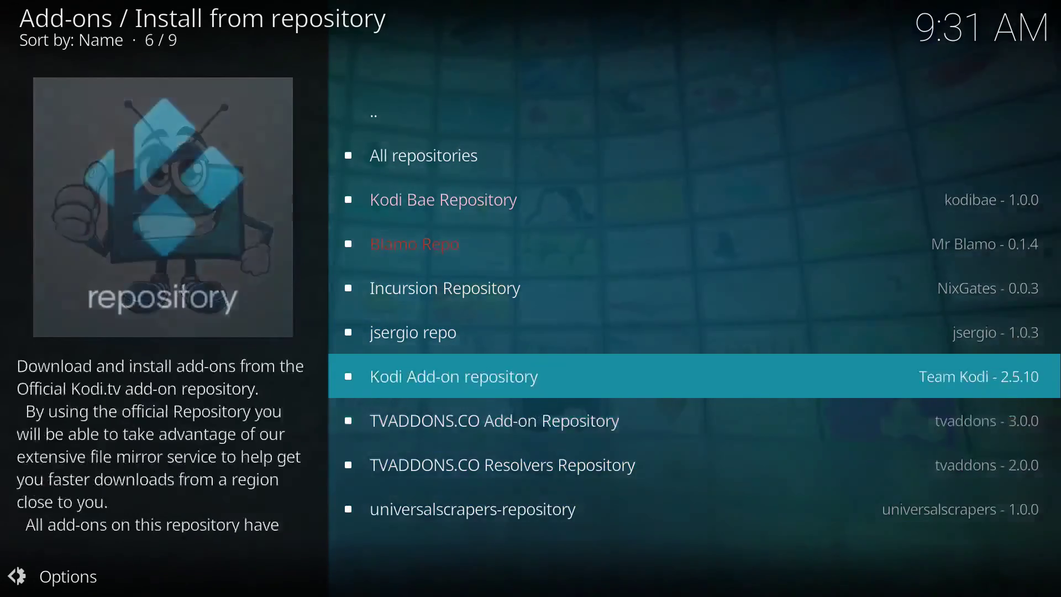
{"action": "key", "text": "Up"}
{"action": "key", "text": "Up"}
{"action": "key", "text": "Up"}
{"action": "key", "text": "Up"}
{"action": "key", "text": "Down"}
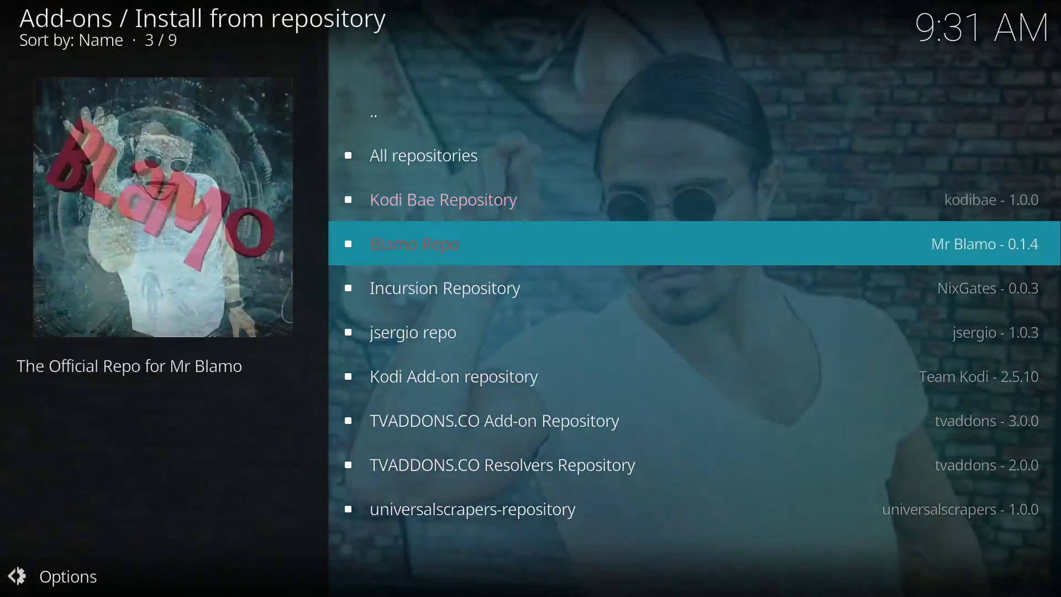
{"action": "key", "text": "Down"}
{"action": "key", "text": "Up"}
{"action": "key", "text": "Up"}
{"action": "key", "text": "Up"}
{"action": "key", "text": "Down"}
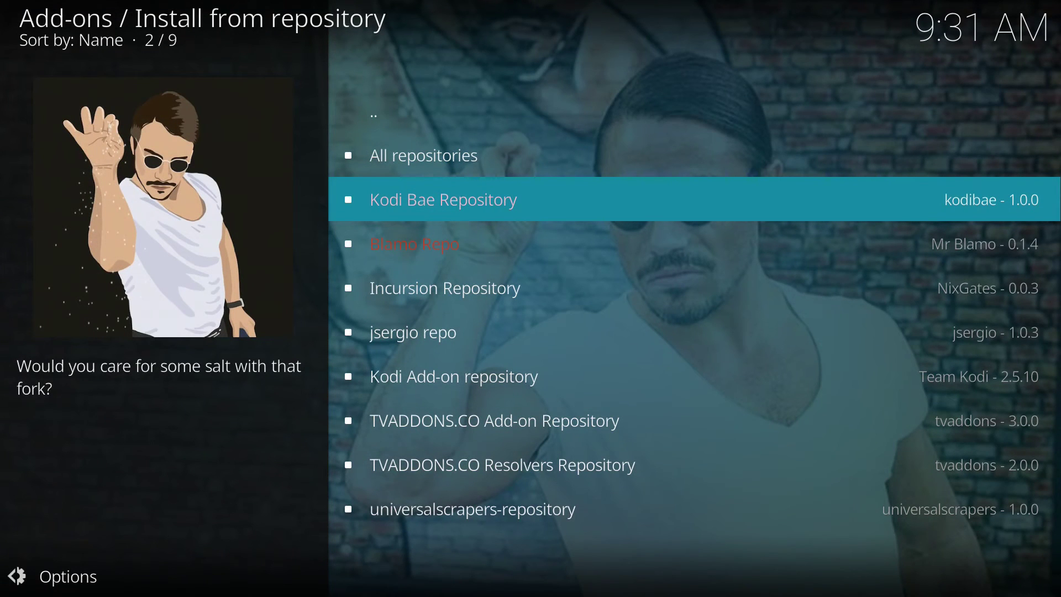
Step: Leave the add-on browser and return to the Add-ons home screen
{"action": "key", "text": "Up"}
{"action": "key", "text": "Up"}
{"action": "key", "text": "Return"}
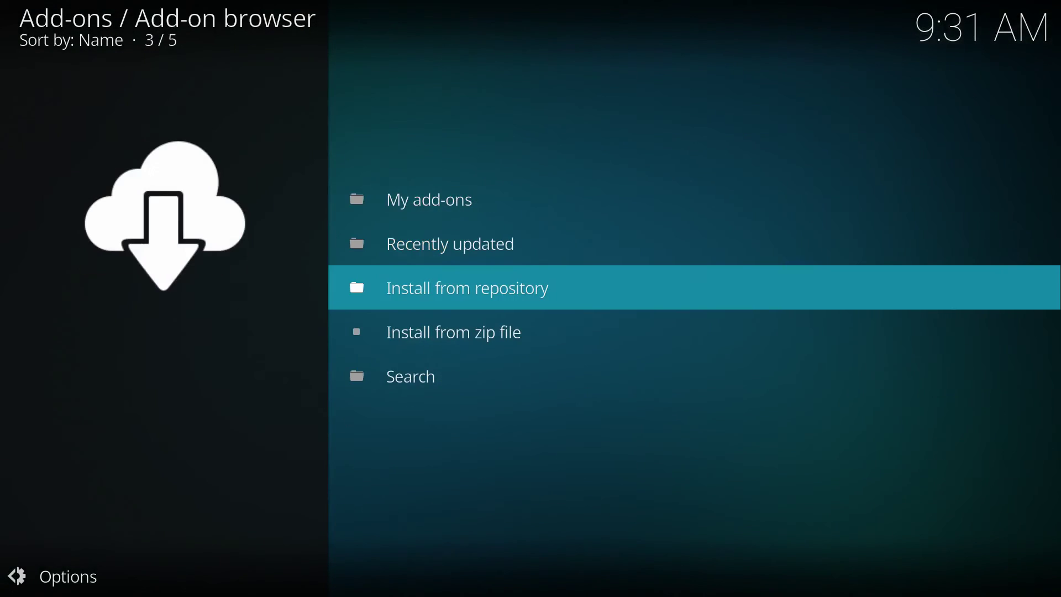
{"action": "key", "text": "BackSpace"}
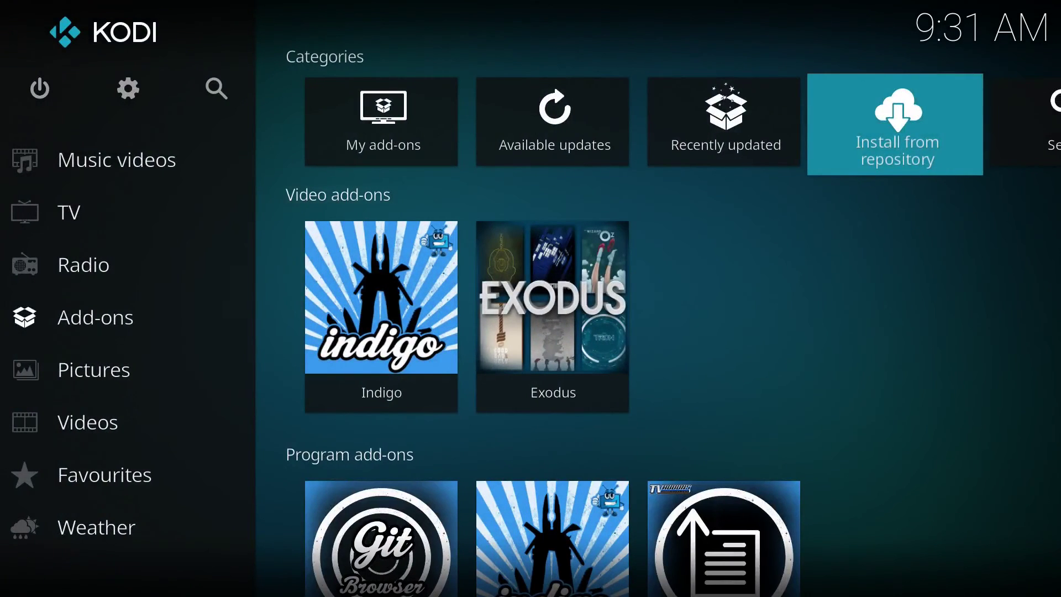
{"action": "key", "text": "Left"}
{"action": "key", "text": "Left"}
Step: Open Exodus Movies > Year > 2018 and slide out the View options panel
{"action": "key", "text": "Down"}
{"action": "key", "text": "Return"}
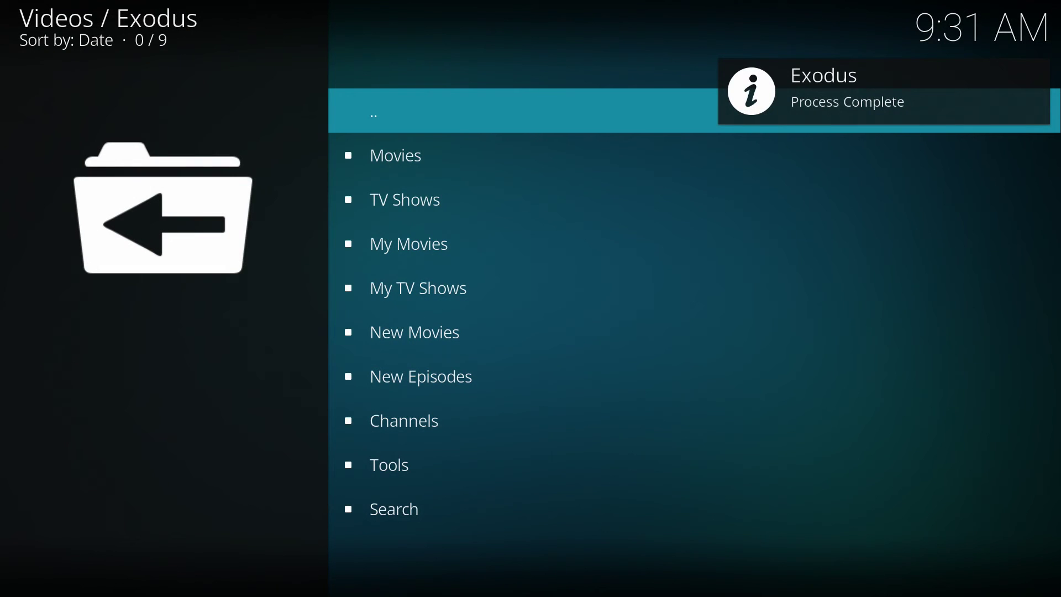
{"action": "key", "text": "Down"}
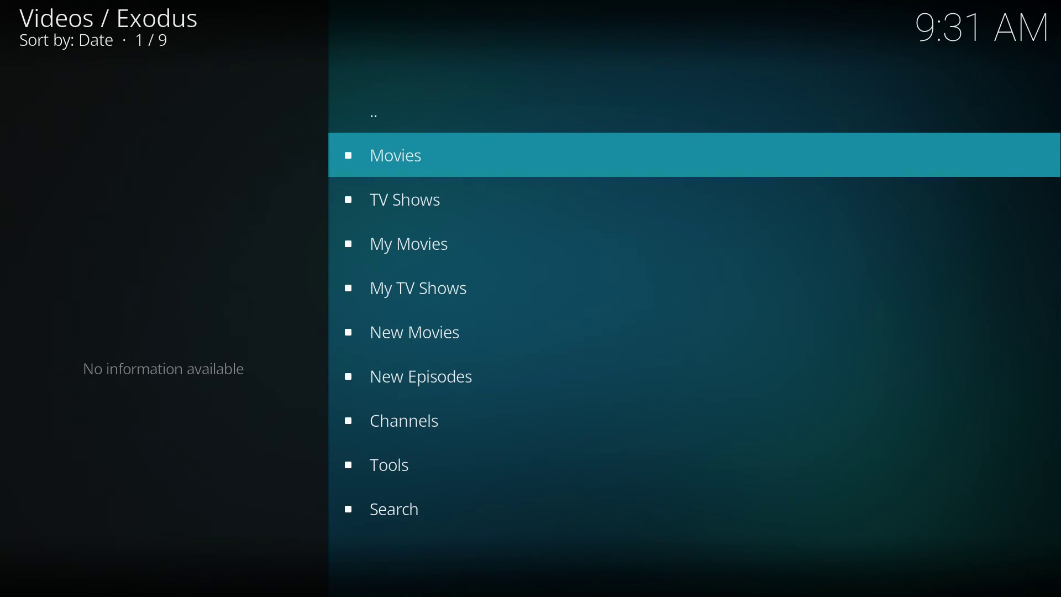
{"action": "key", "text": "Return"}
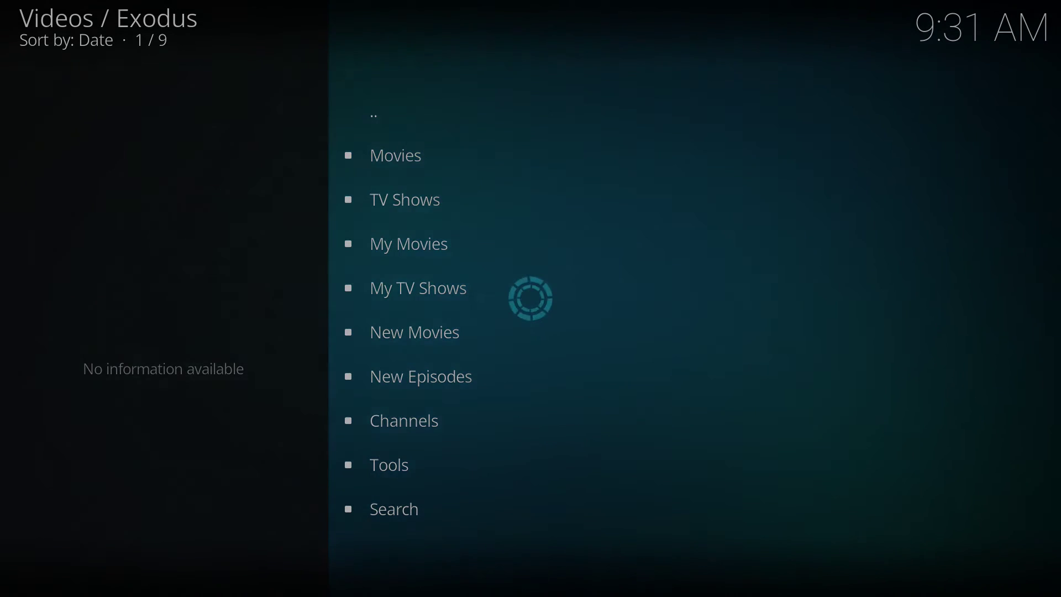
{"action": "key", "text": "Down"}
{"action": "key", "text": "Down"}
{"action": "key", "text": "Return"}
{"action": "key", "text": "Down"}
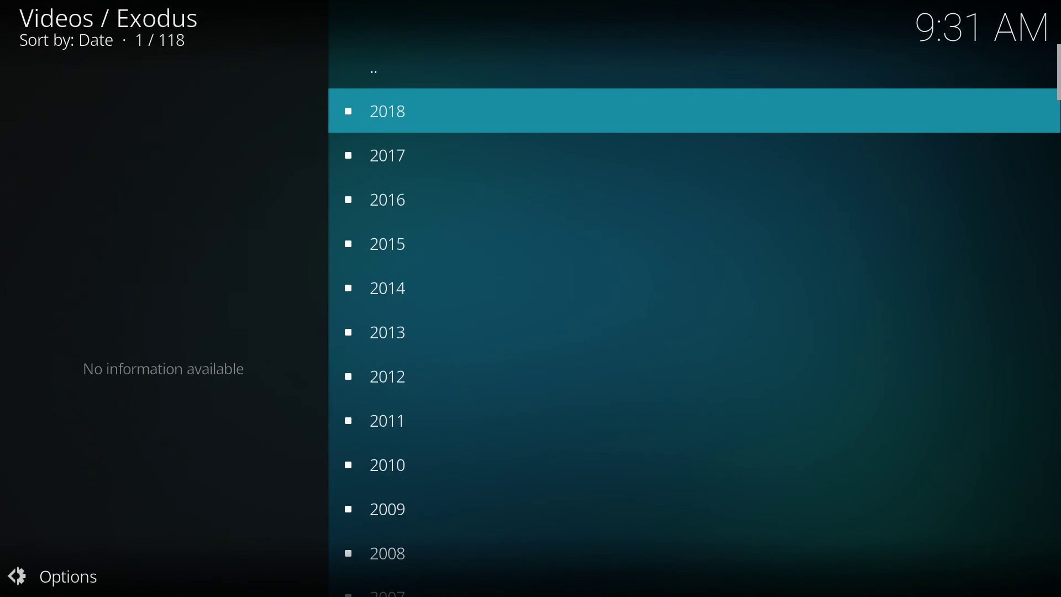
{"action": "key", "text": "Return"}
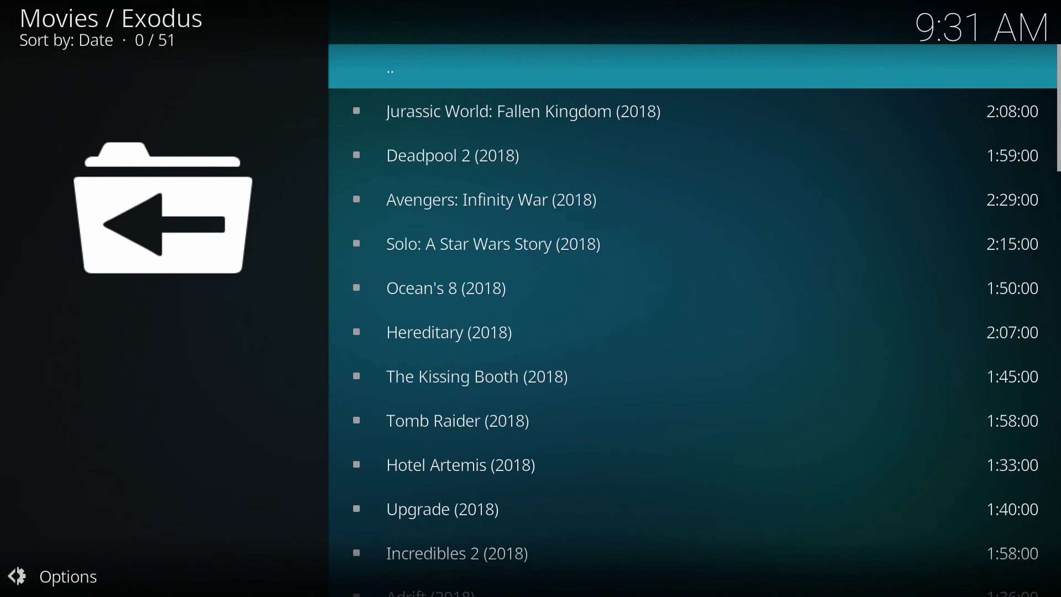
{"action": "key", "text": "Left"}
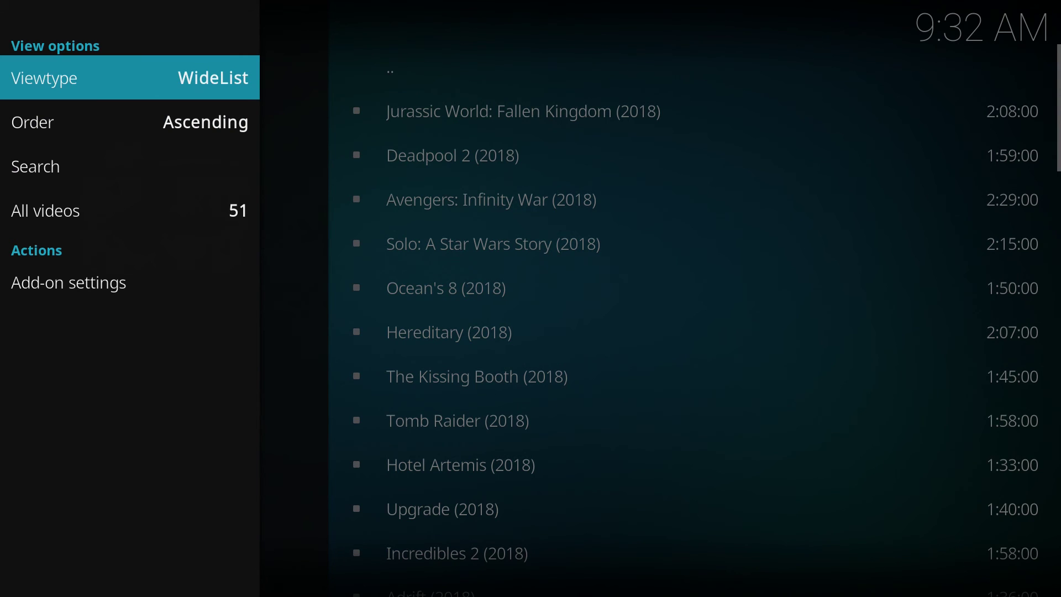
Step: Cycle the Viewtype to InfoWall for the 2018 movie list and close the panel
{"action": "key", "text": "Return"}
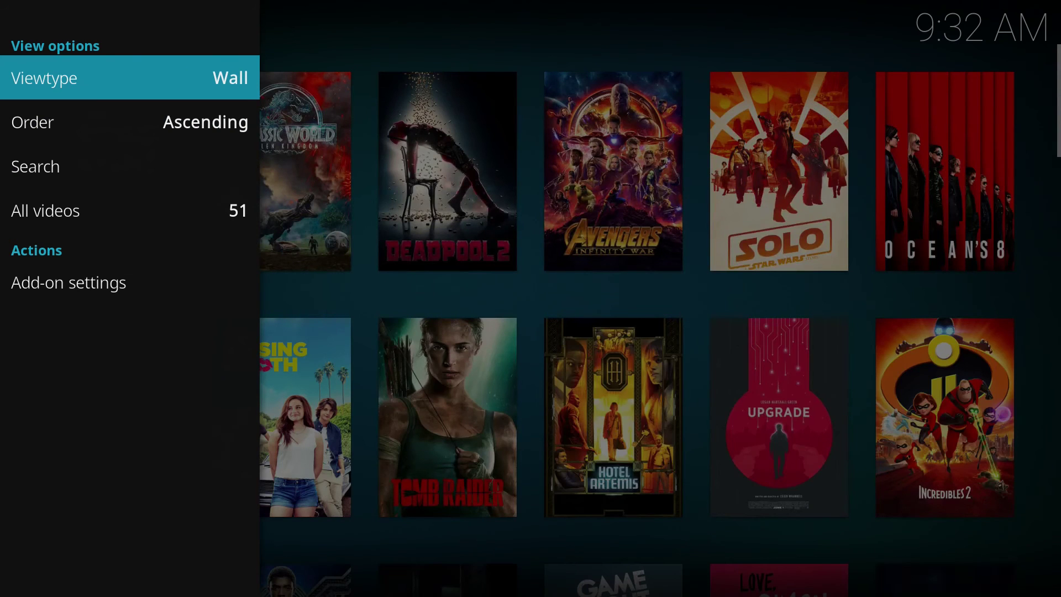
{"action": "key", "text": "Return"}
{"action": "key", "text": "Return"}
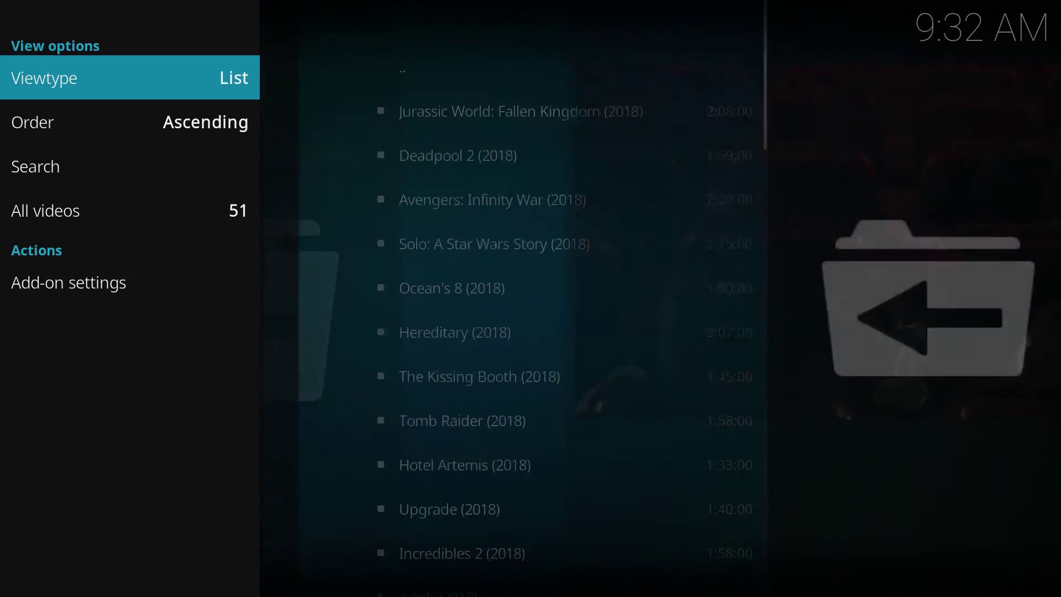
{"action": "key", "text": "Return"}
{"action": "key", "text": "Return"}
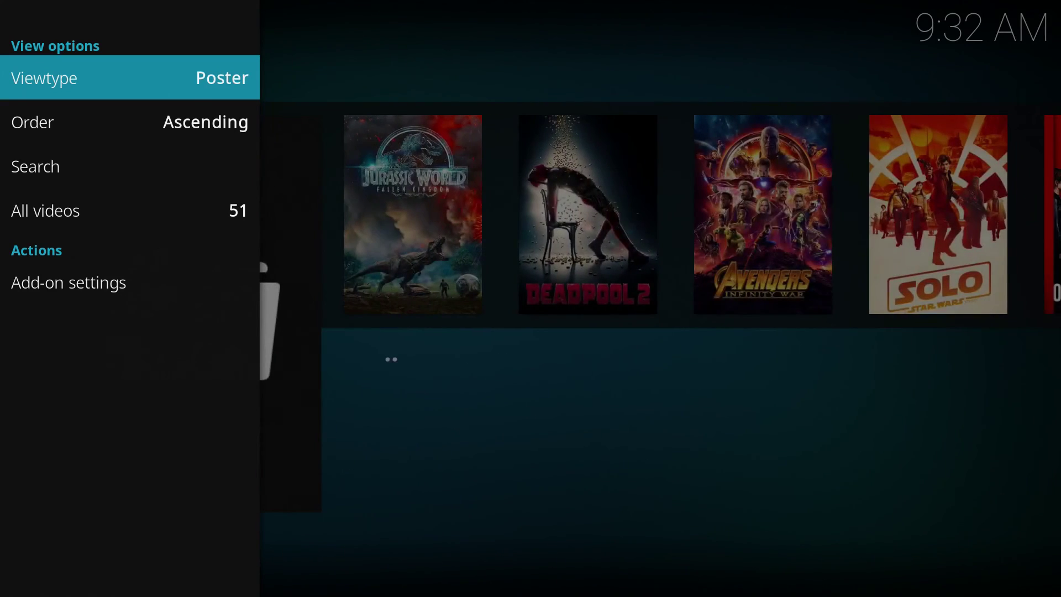
{"action": "key", "text": "Return"}
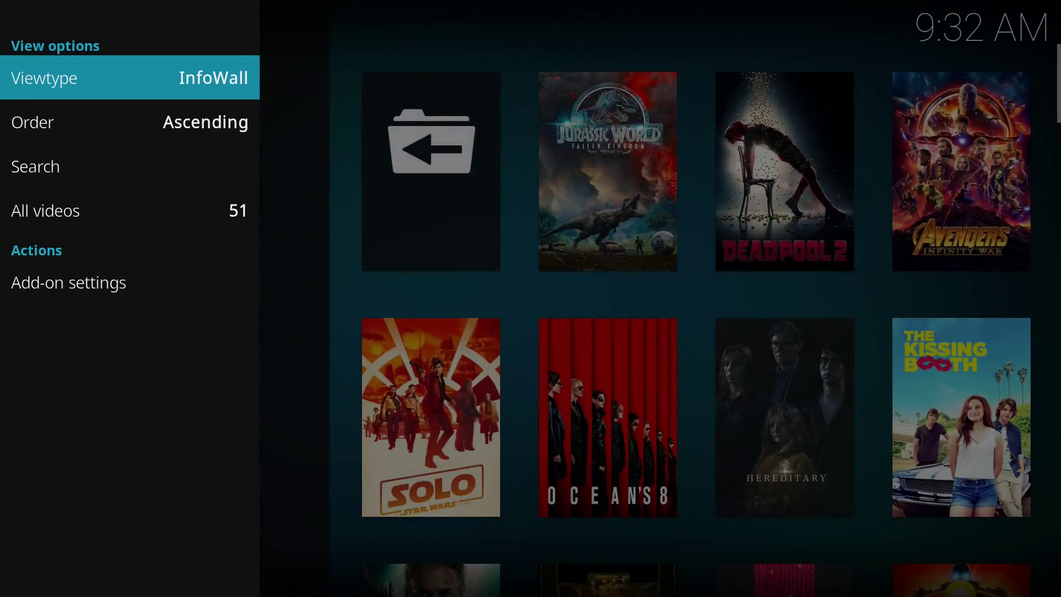
{"action": "key", "text": "Escape"}
Step: Browse the Solo and Ocean's 8 posters, then leave Exodus for the Add-ons home
{"action": "key", "text": "Down"}
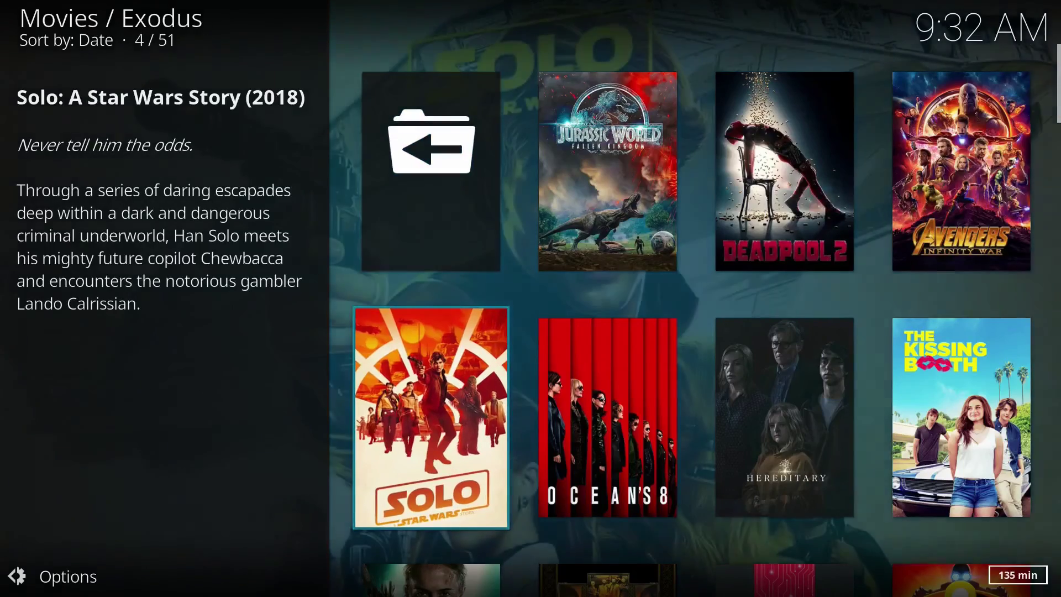
{"action": "key", "text": "Right"}
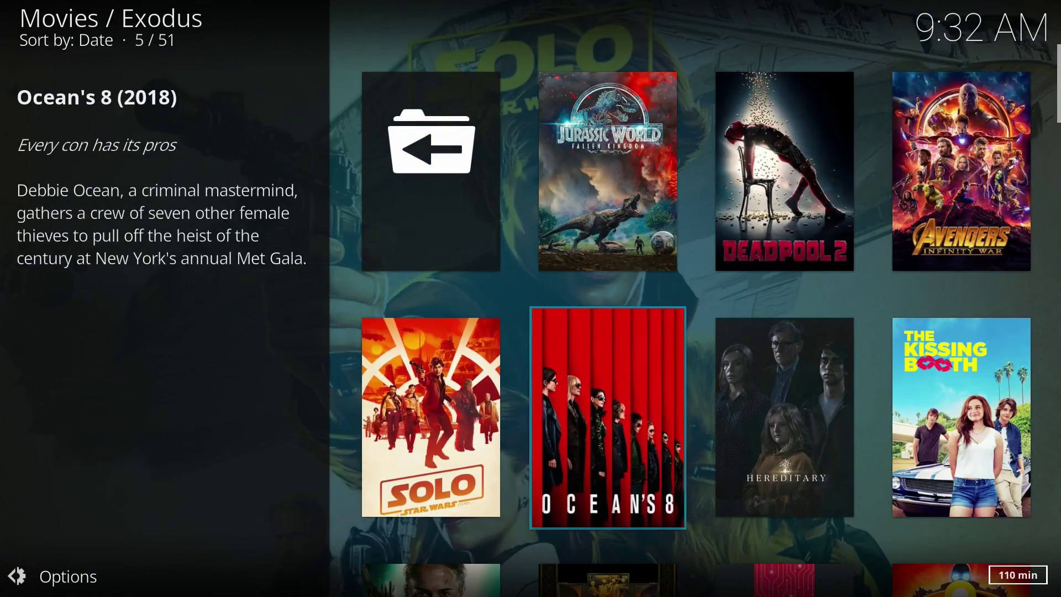
{"action": "key", "text": "Down"}
{"action": "key", "text": "Down"}
{"action": "key", "text": "Down"}
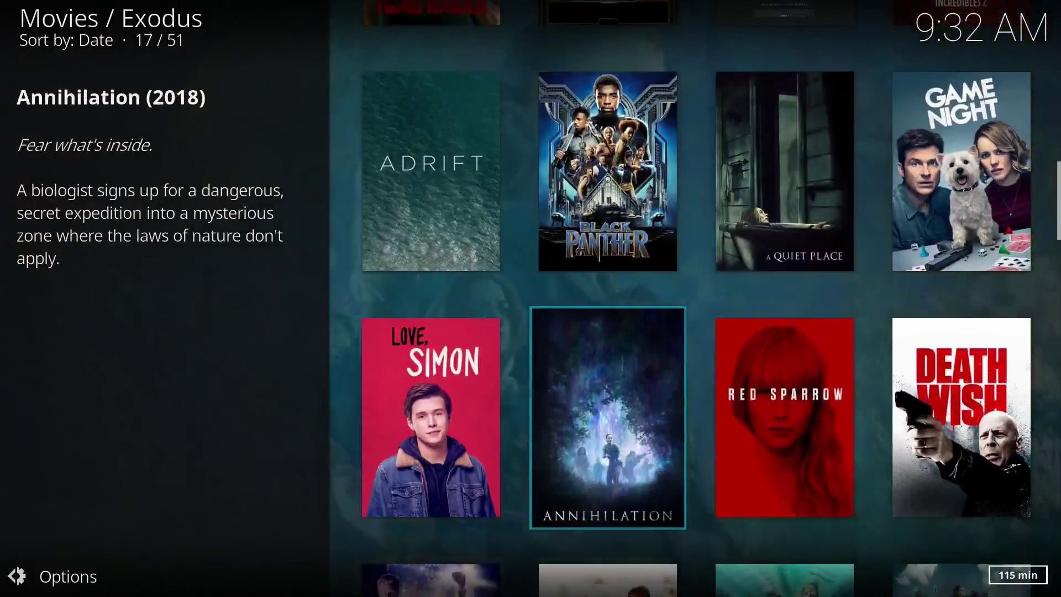
{"action": "key", "text": "Down"}
{"action": "key", "text": "Down"}
{"action": "key", "text": "Down"}
{"action": "key", "text": "Down"}
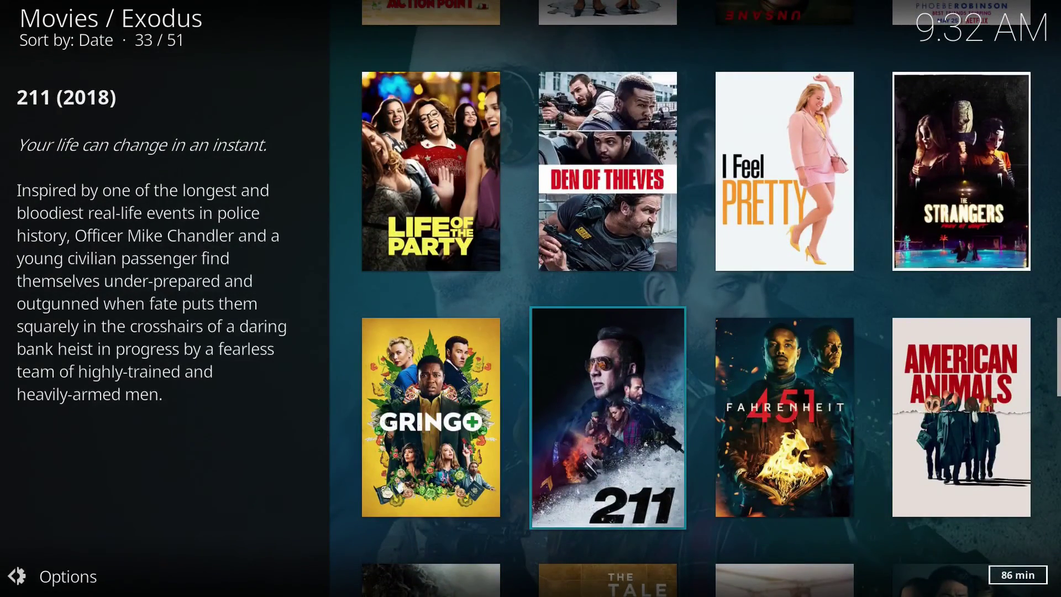
{"action": "key", "text": "Escape"}
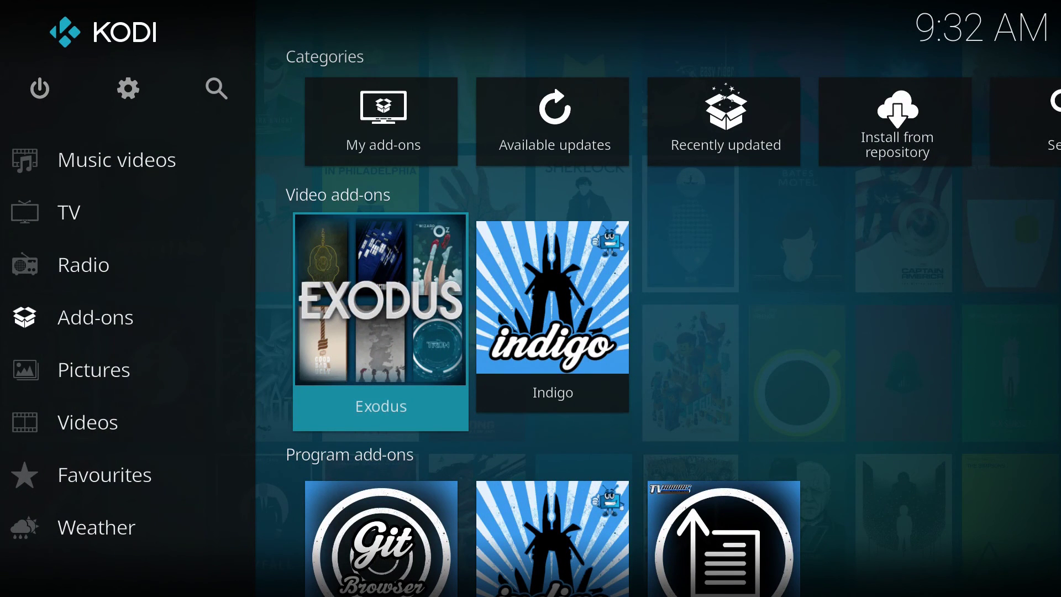
Step: Open System settings from the gear icon at the top of the home sidebar
{"action": "key", "text": "Left"}
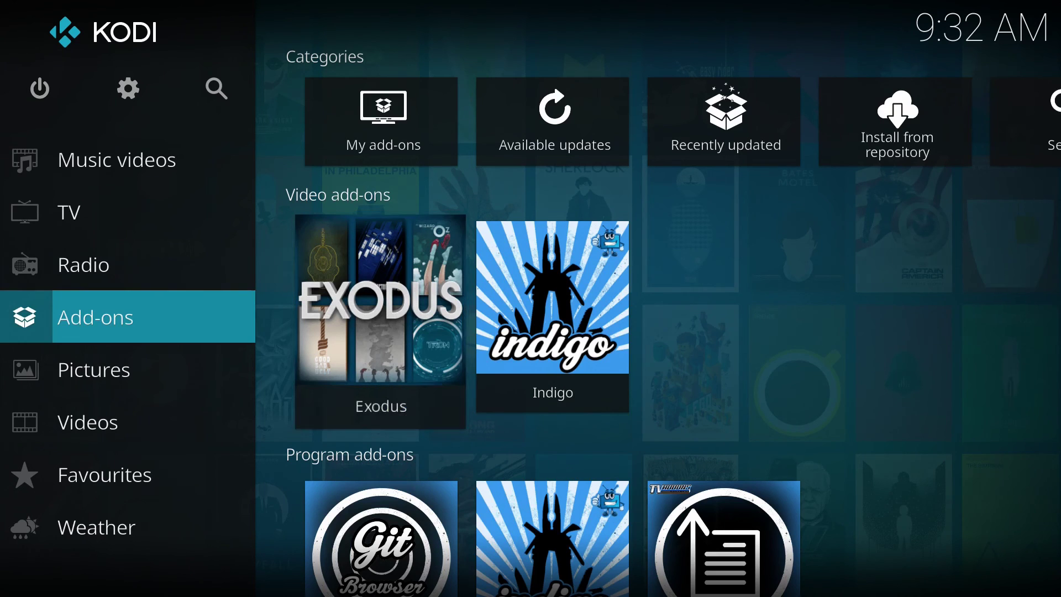
{"action": "key", "text": "Up"}
{"action": "key", "text": "Up"}
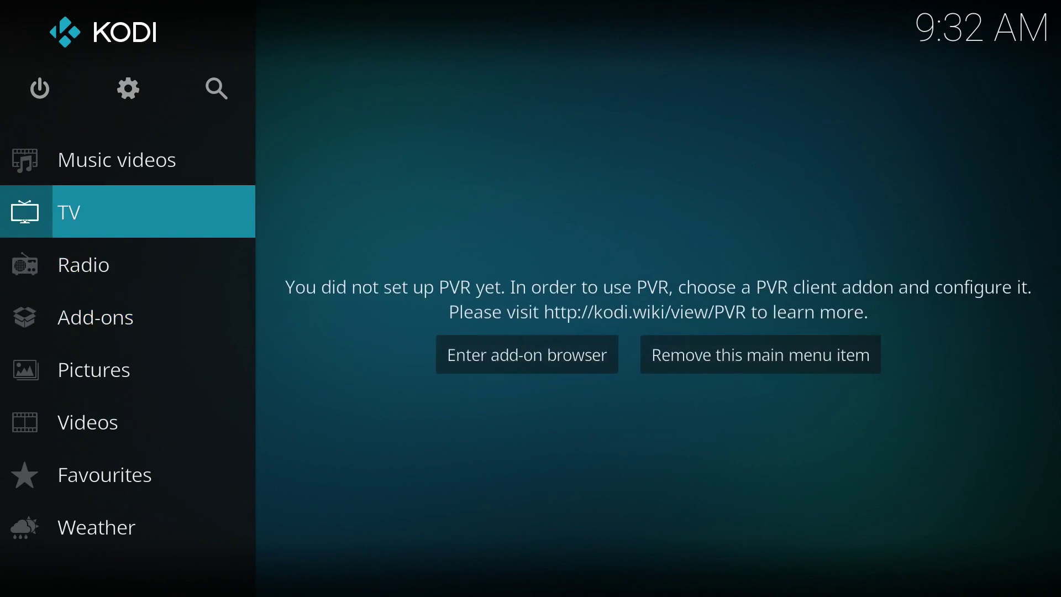
{"action": "key", "text": "Down"}
{"action": "key", "text": "Down"}
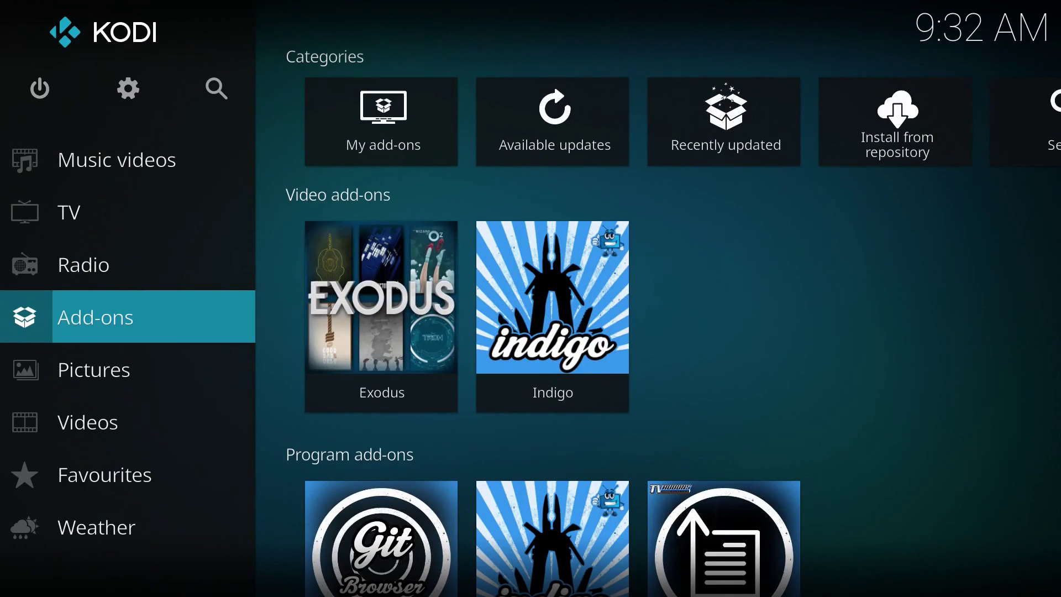
{"action": "key", "text": "Up"}
{"action": "key", "text": "Up"}
{"action": "key", "text": "Down"}
{"action": "key", "text": "Down"}
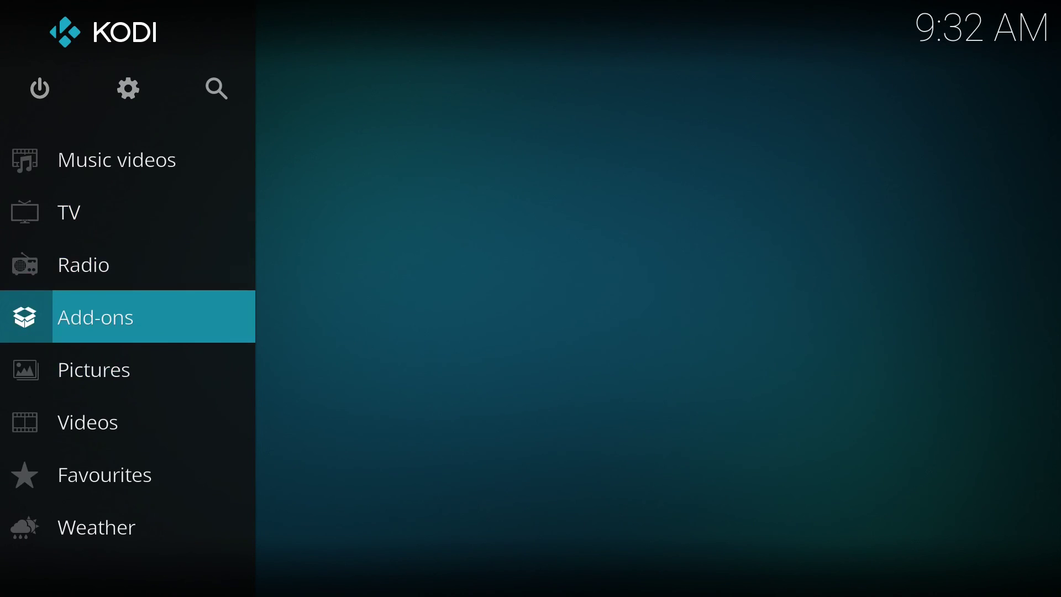
{"action": "key", "text": "Up"}
{"action": "key", "text": "Up"}
{"action": "key", "text": "Up"}
{"action": "key", "text": "Up"}
{"action": "key", "text": "Up"}
{"action": "key", "text": "Up"}
{"action": "key", "text": "Up"}
{"action": "key", "text": "Up"}
{"action": "key", "text": "Down"}
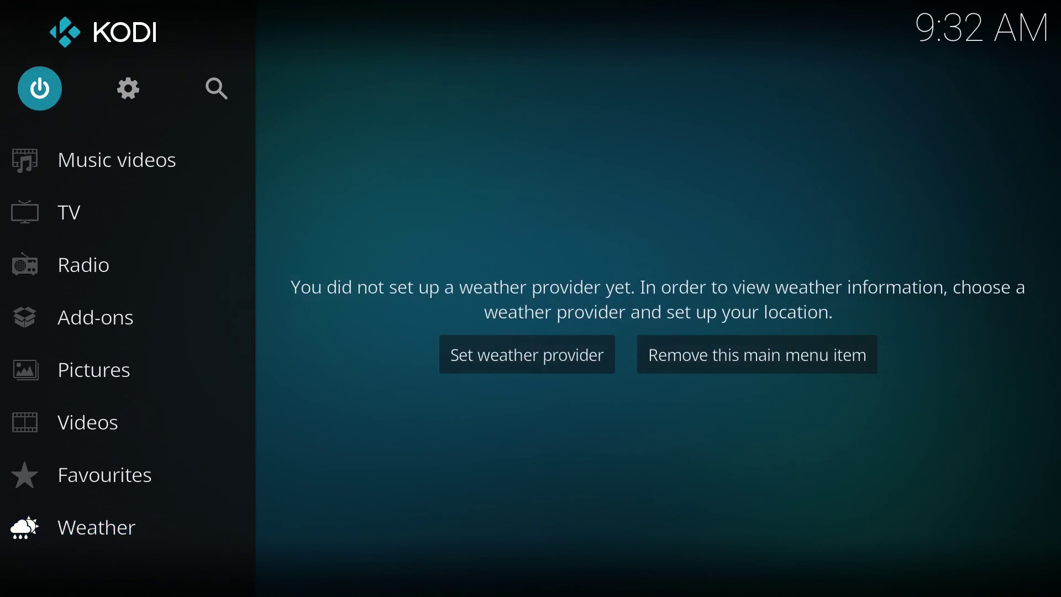
{"action": "key", "text": "Right"}
{"action": "key", "text": "Return"}
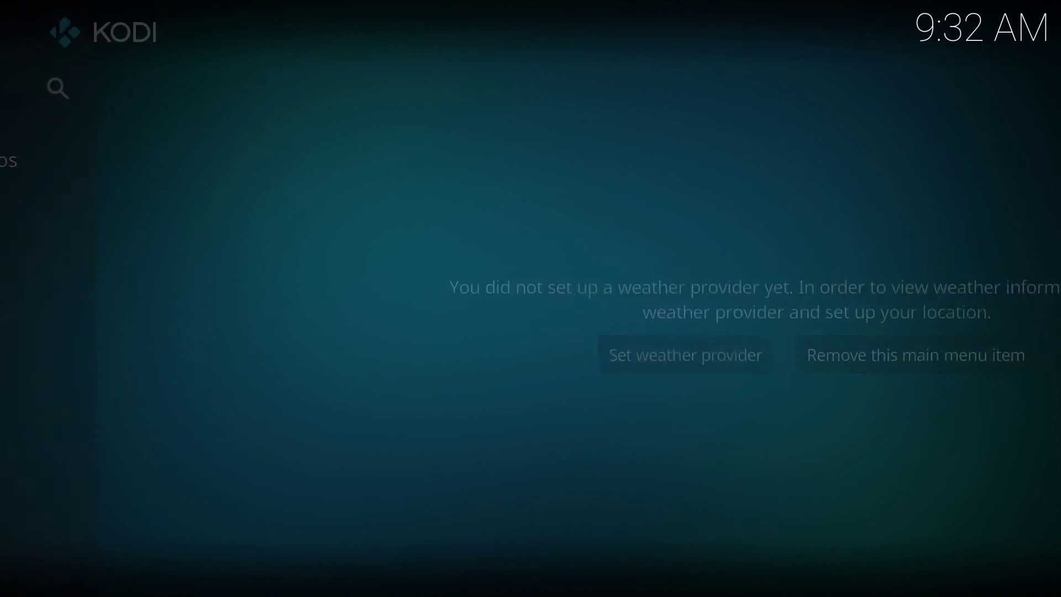
Step: Open Skin settings and go to the Main menu items toggles
{"action": "key", "text": "Down"}
{"action": "key", "text": "Down"}
{"action": "key", "text": "Right"}
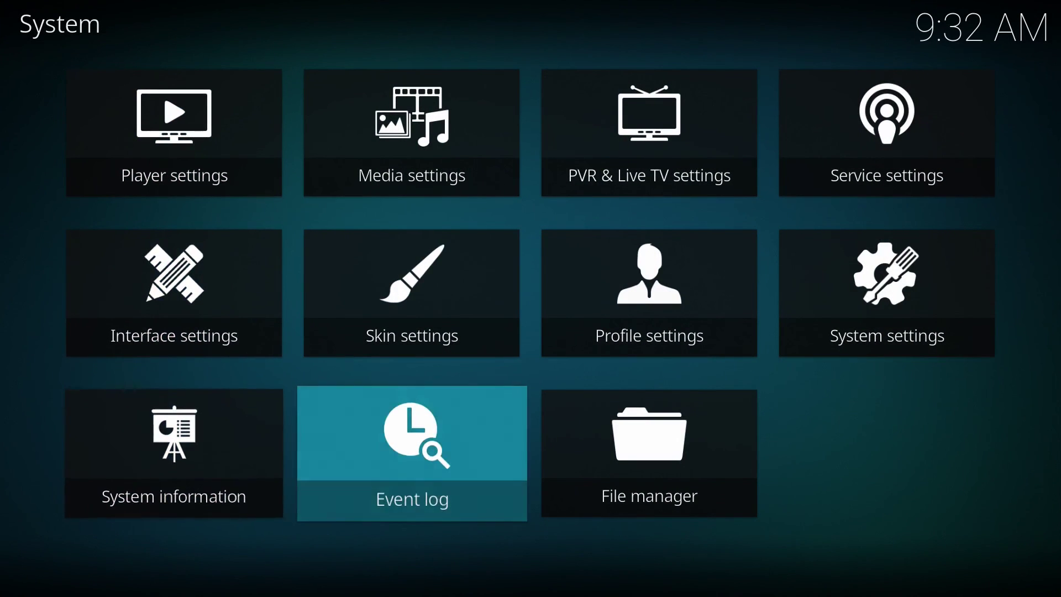
{"action": "key", "text": "Up"}
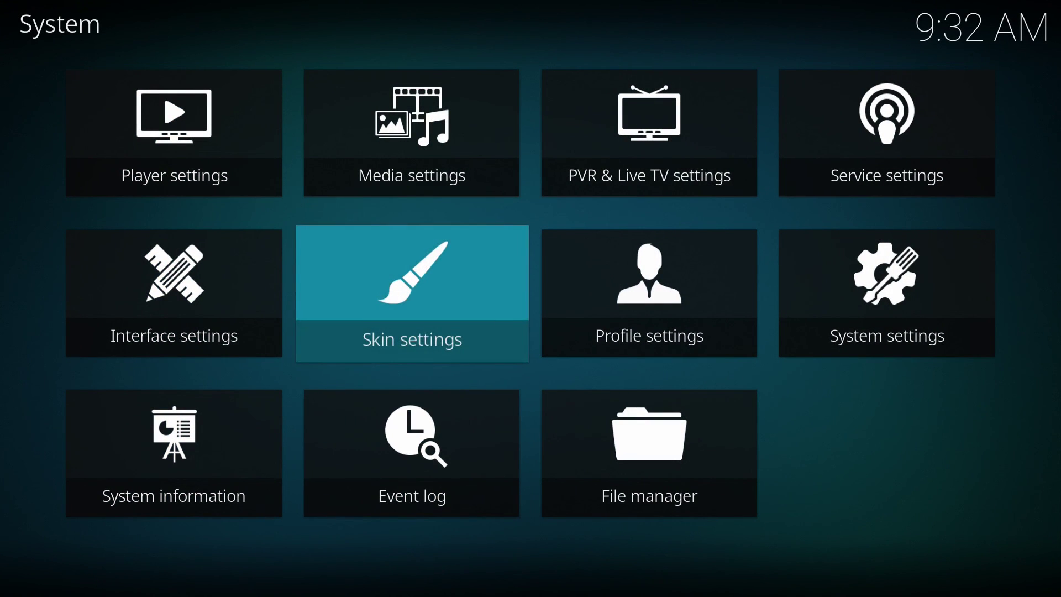
{"action": "key", "text": "Return"}
{"action": "key", "text": "Down"}
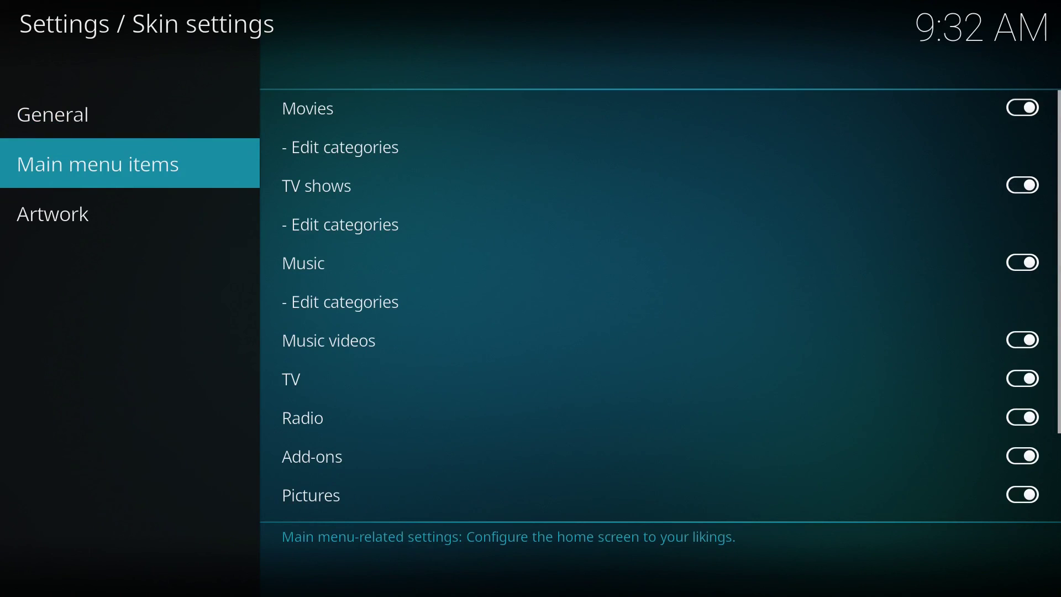
{"action": "key", "text": "Right"}
Step: Switch off Movies, TV shows, Music, Music videos, TV and Radio in the main menu
{"action": "key", "text": "Return"}
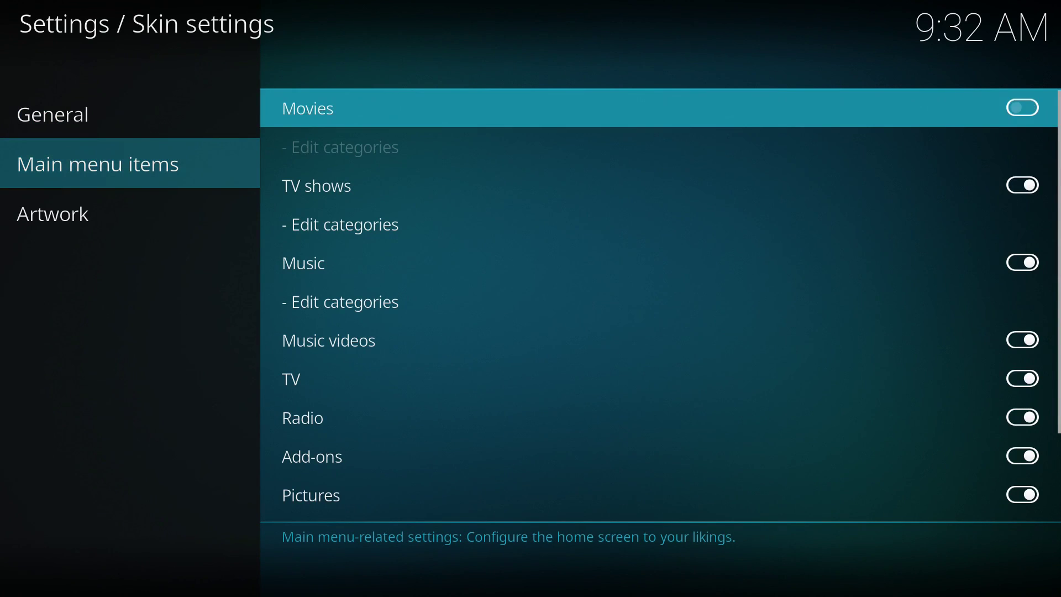
{"action": "key", "text": "Down"}
{"action": "key", "text": "Return"}
{"action": "key", "text": "Down"}
{"action": "key", "text": "Return"}
{"action": "key", "text": "Down"}
{"action": "key", "text": "Return"}
{"action": "key", "text": "Down"}
{"action": "key", "text": "Return"}
{"action": "key", "text": "Down"}
{"action": "key", "text": "Return"}
Step: Leave Add-ons on and switch off Pictures, Videos, Favourites and Weather
{"action": "key", "text": "Down"}
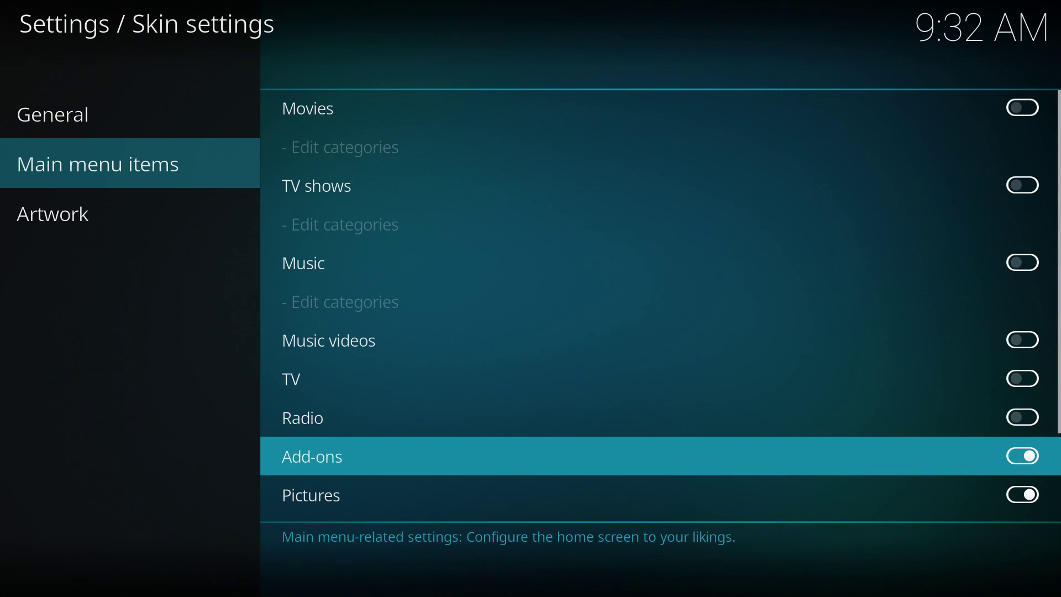
{"action": "key", "text": "Down"}
{"action": "key", "text": "Return"}
{"action": "key", "text": "Down"}
{"action": "key", "text": "Return"}
{"action": "key", "text": "Down"}
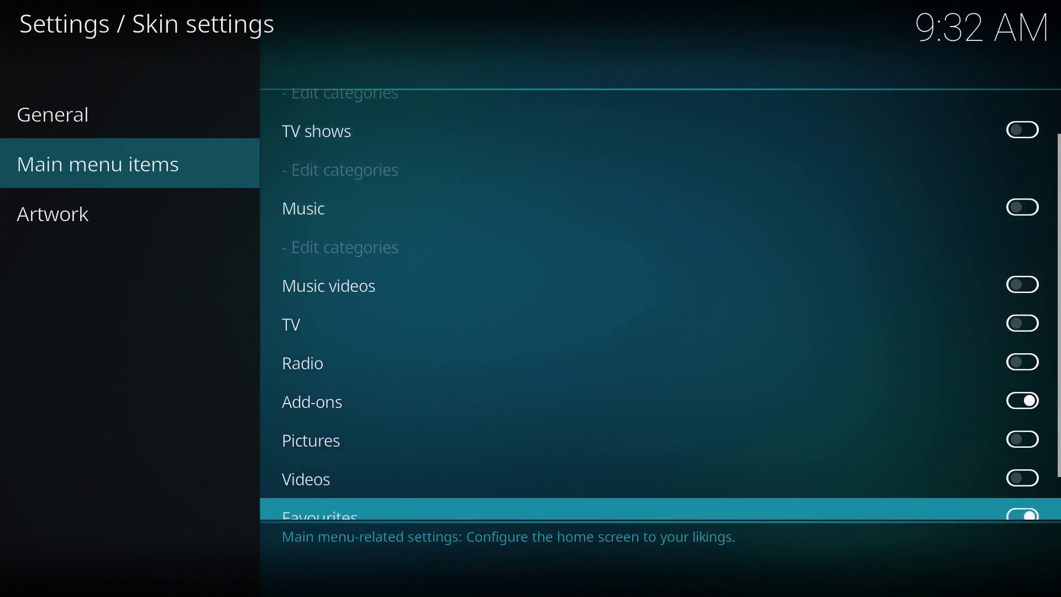
{"action": "key", "text": "Return"}
{"action": "key", "text": "Down"}
{"action": "key", "text": "Return"}
Step: Return to the home screen with focus on the Add-ons entry
{"action": "key", "text": "Escape"}
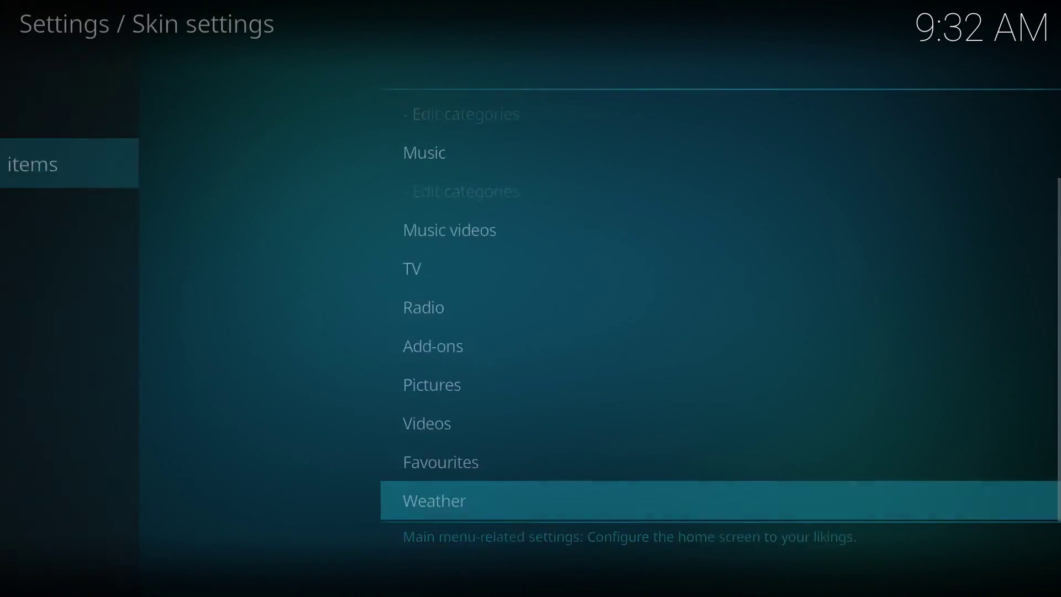
{"action": "key", "text": "Escape"}
{"action": "key", "text": "Down"}
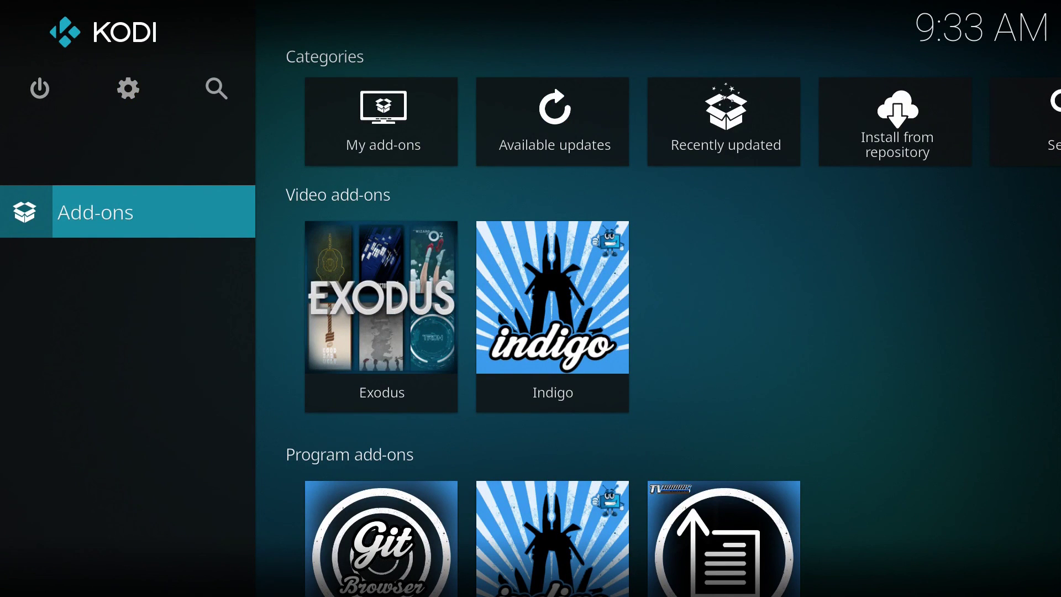
Step: Open Power Options from the power shortcut atop the home sidebar
{"action": "key", "text": "Right"}
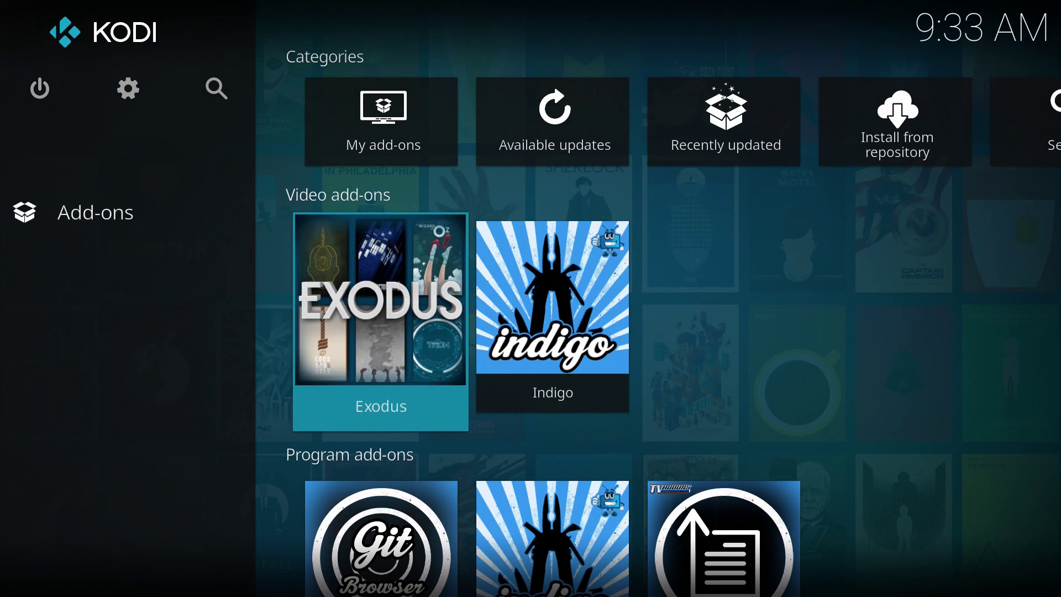
{"action": "key", "text": "Left"}
{"action": "key", "text": "Up"}
{"action": "key", "text": "Left"}
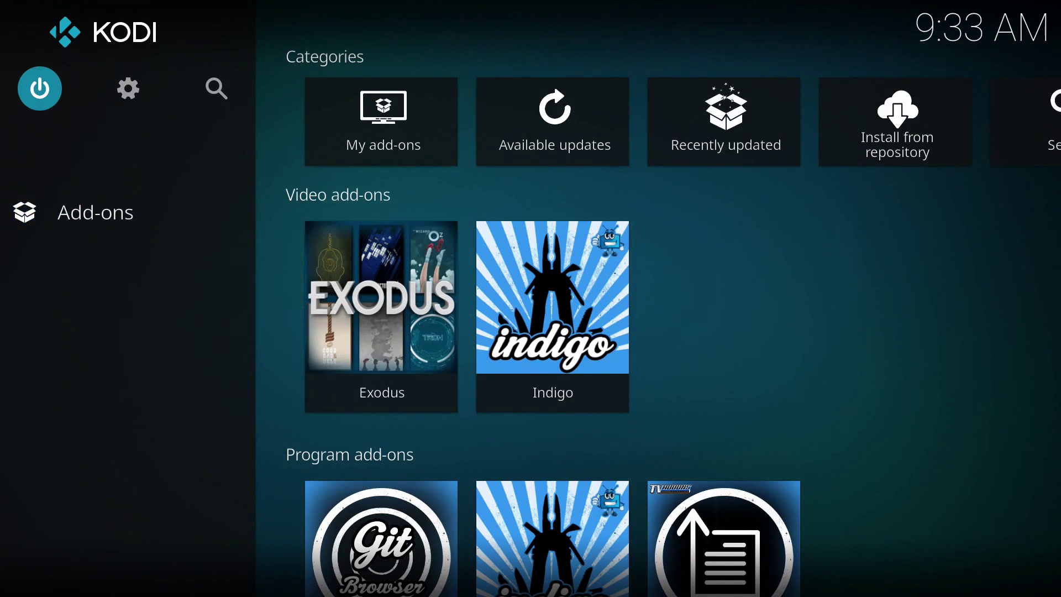
{"action": "key", "text": "Return"}
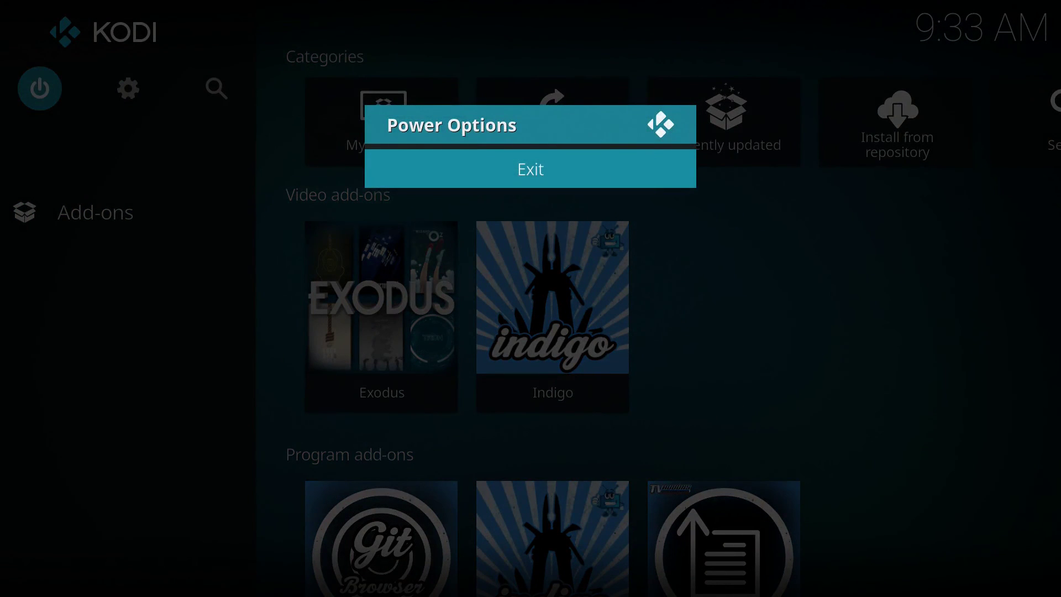